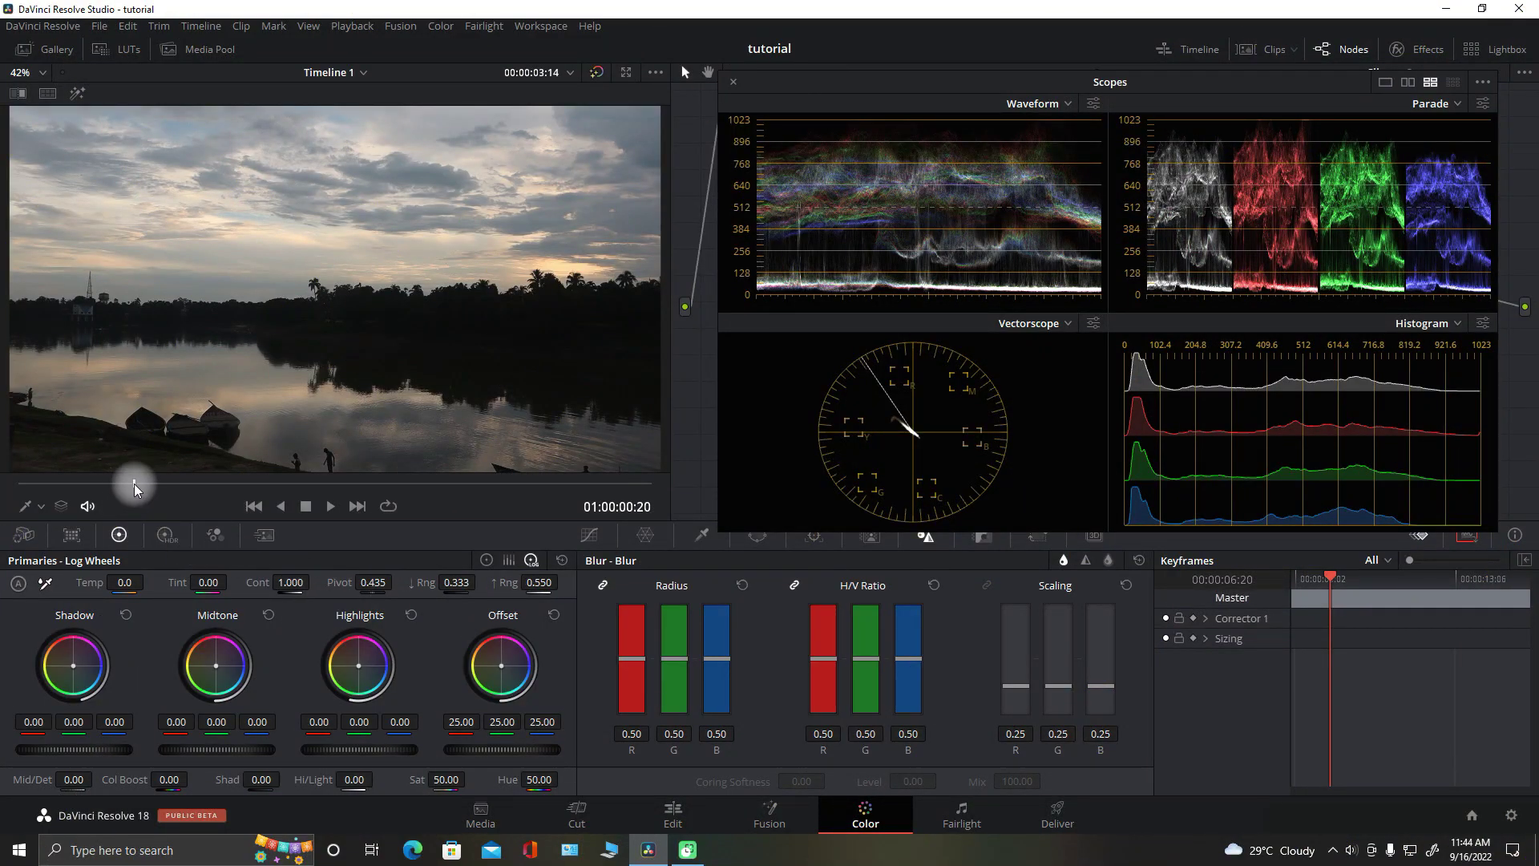
Scrub and play back the lake clip from near the start to review it.
left_click_drag(133, 483, 36, 482)
key("space")
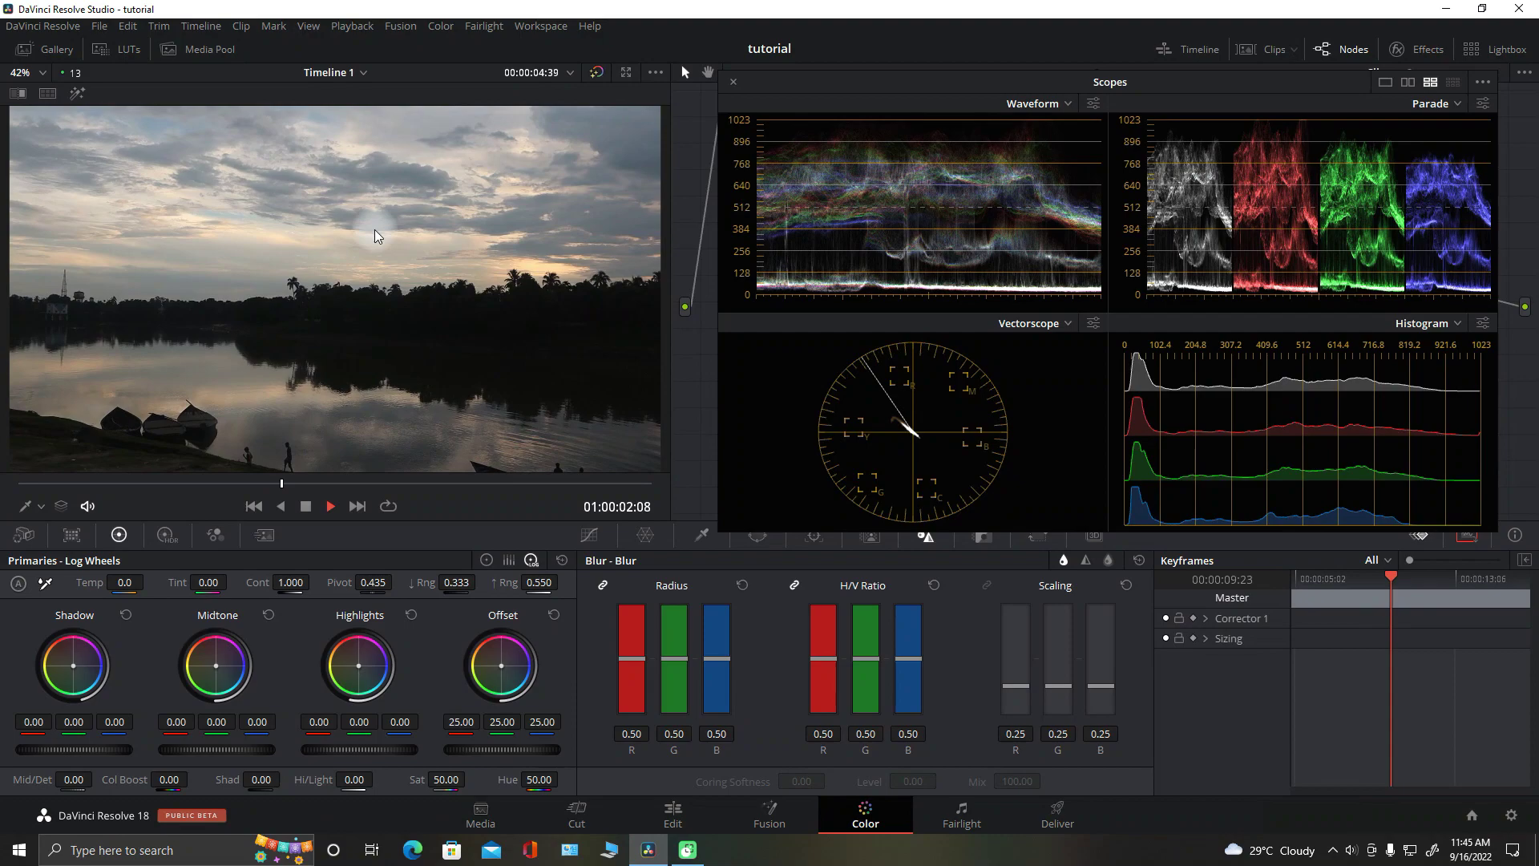
key("space")
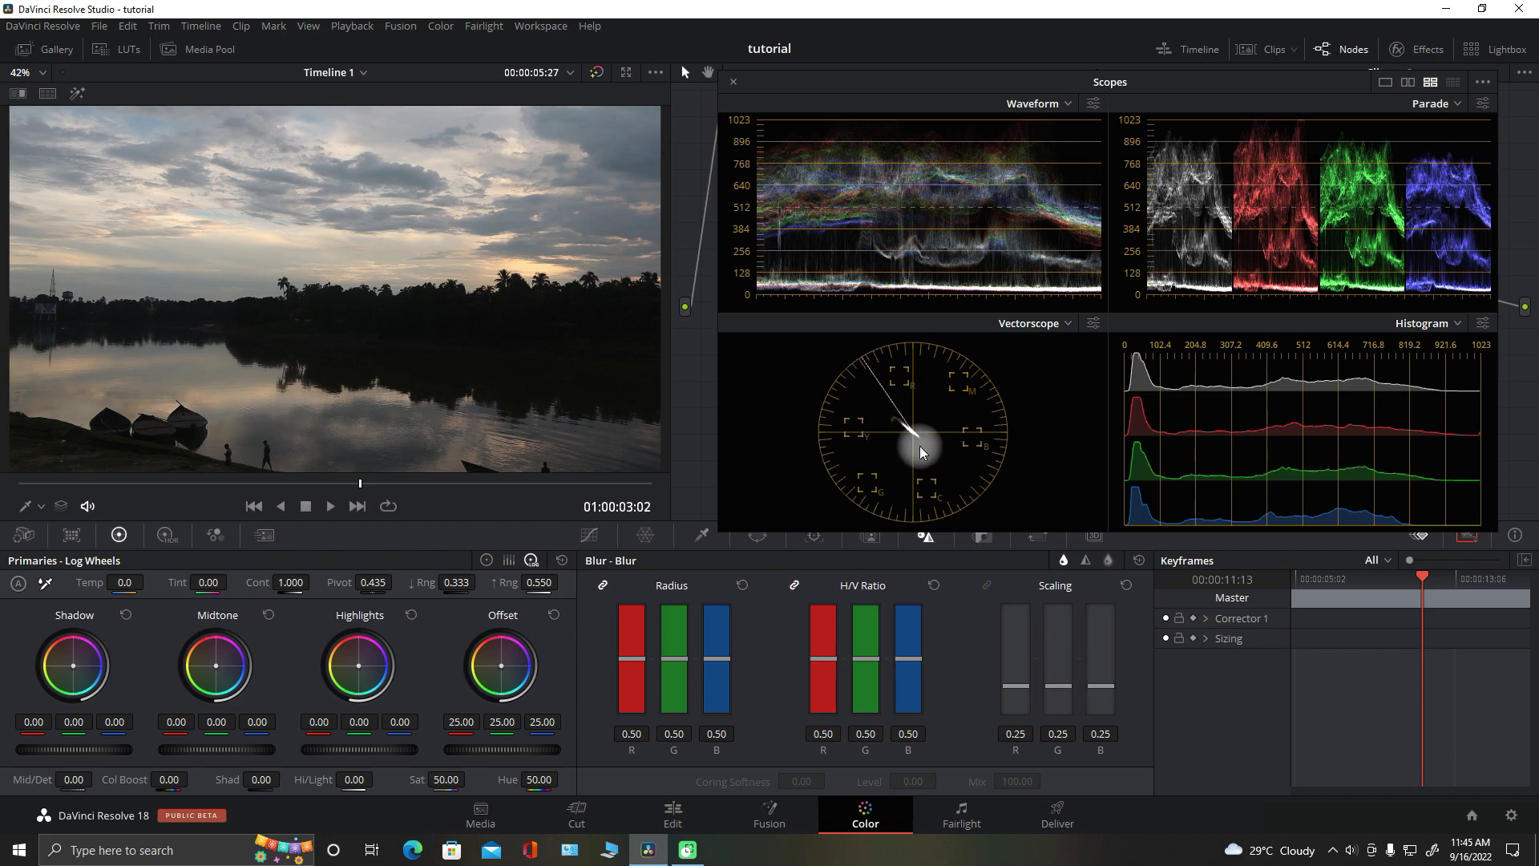
key("space")
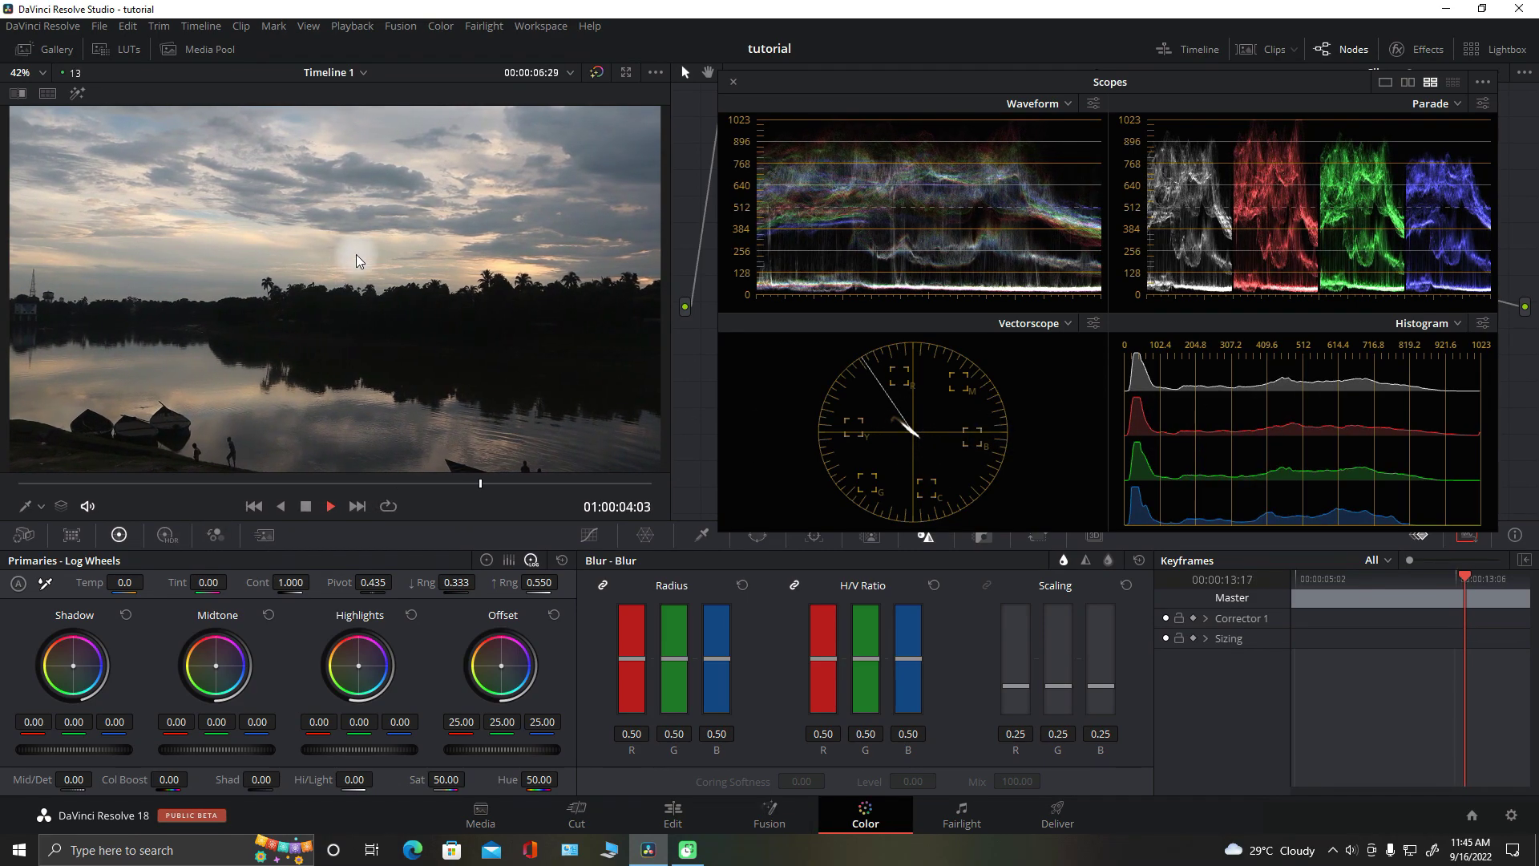
key("space")
left_click(92, 483)
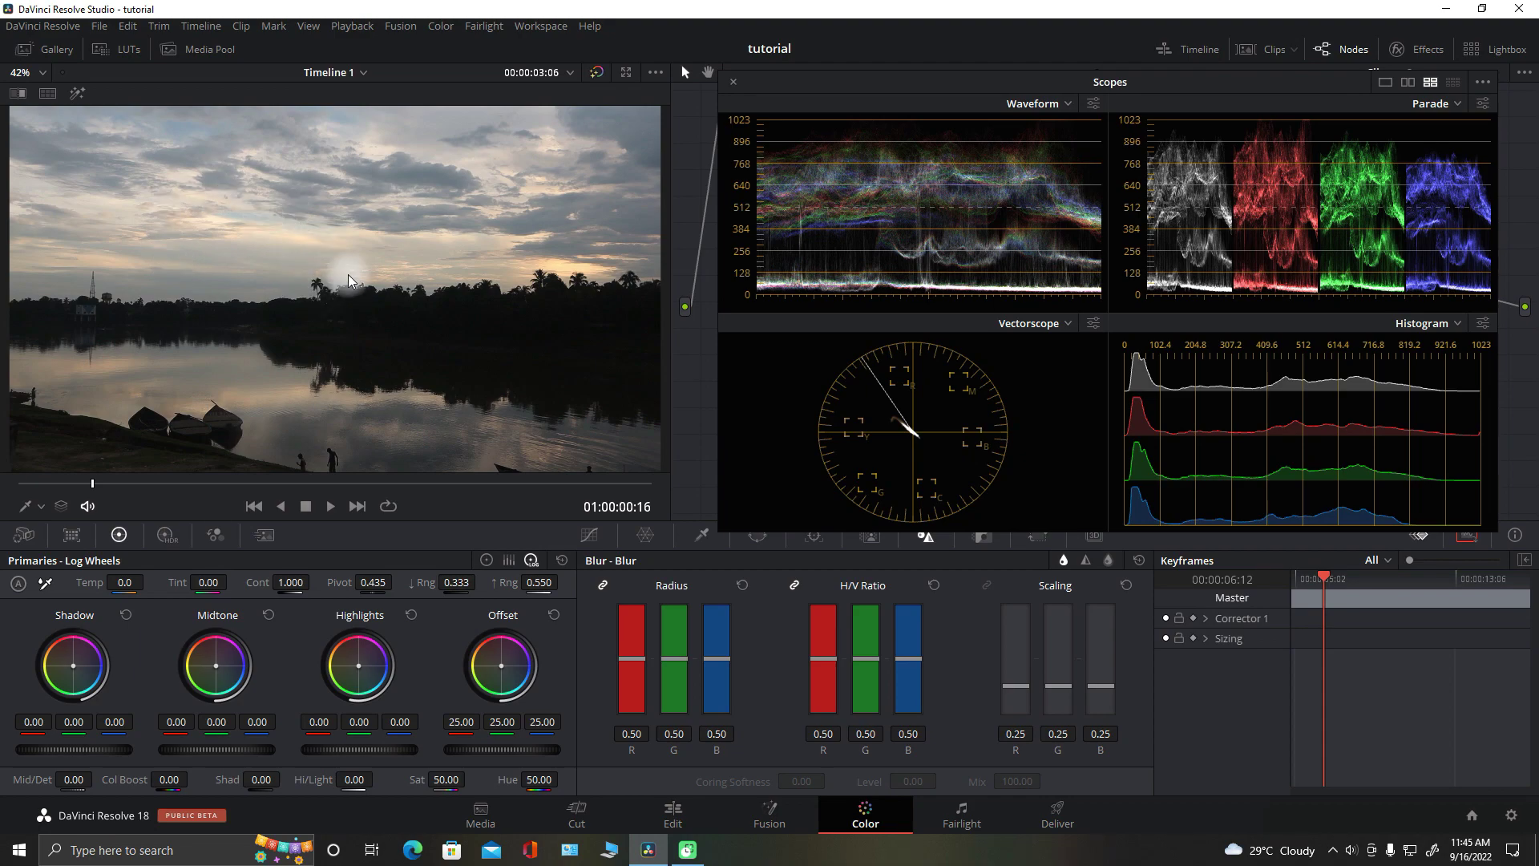
key("space")
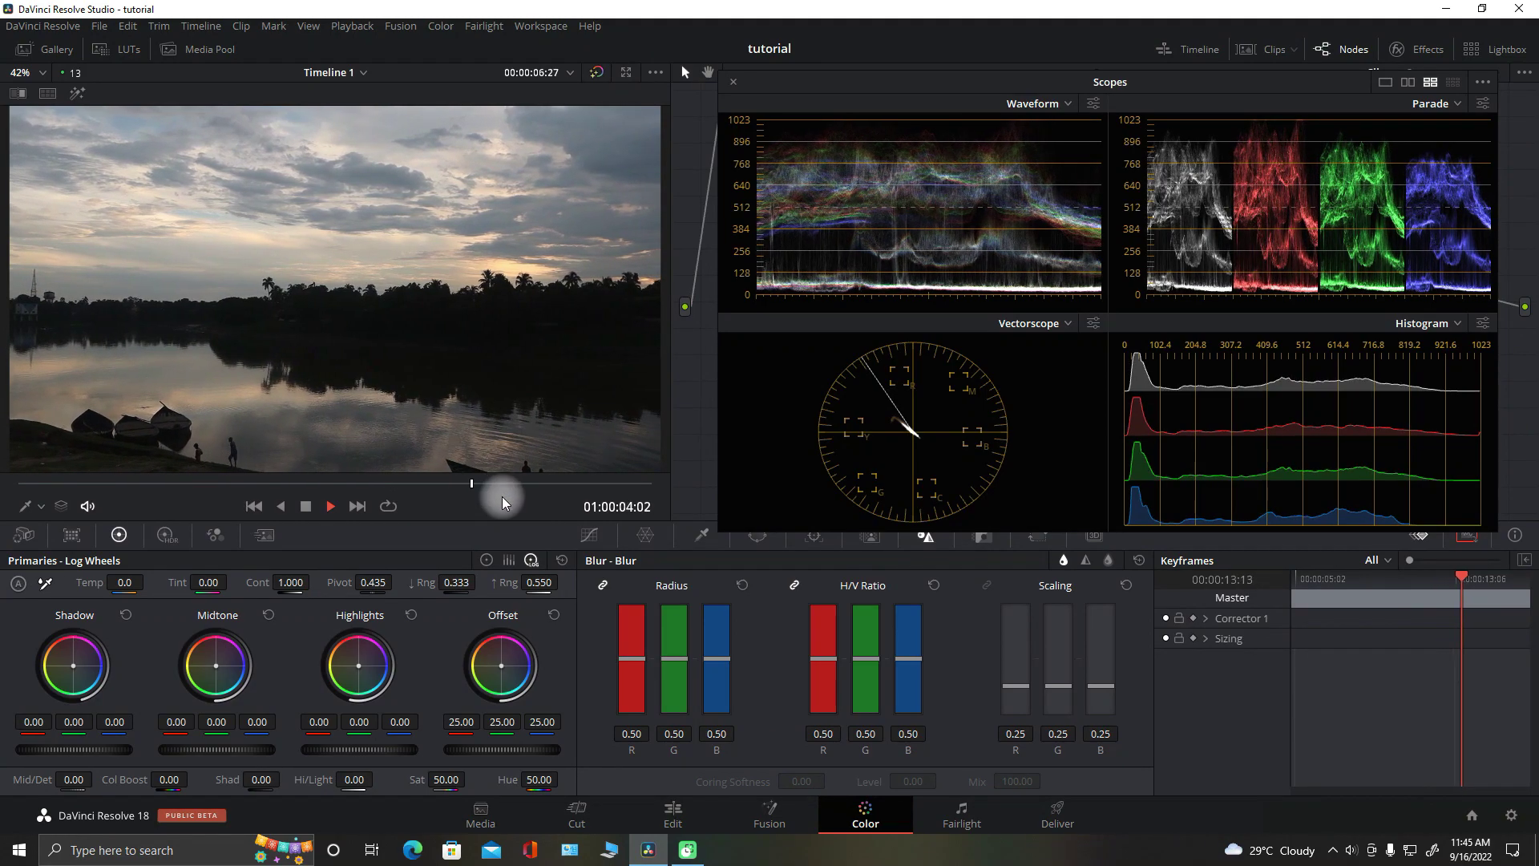
key("space")
left_click(99, 487)
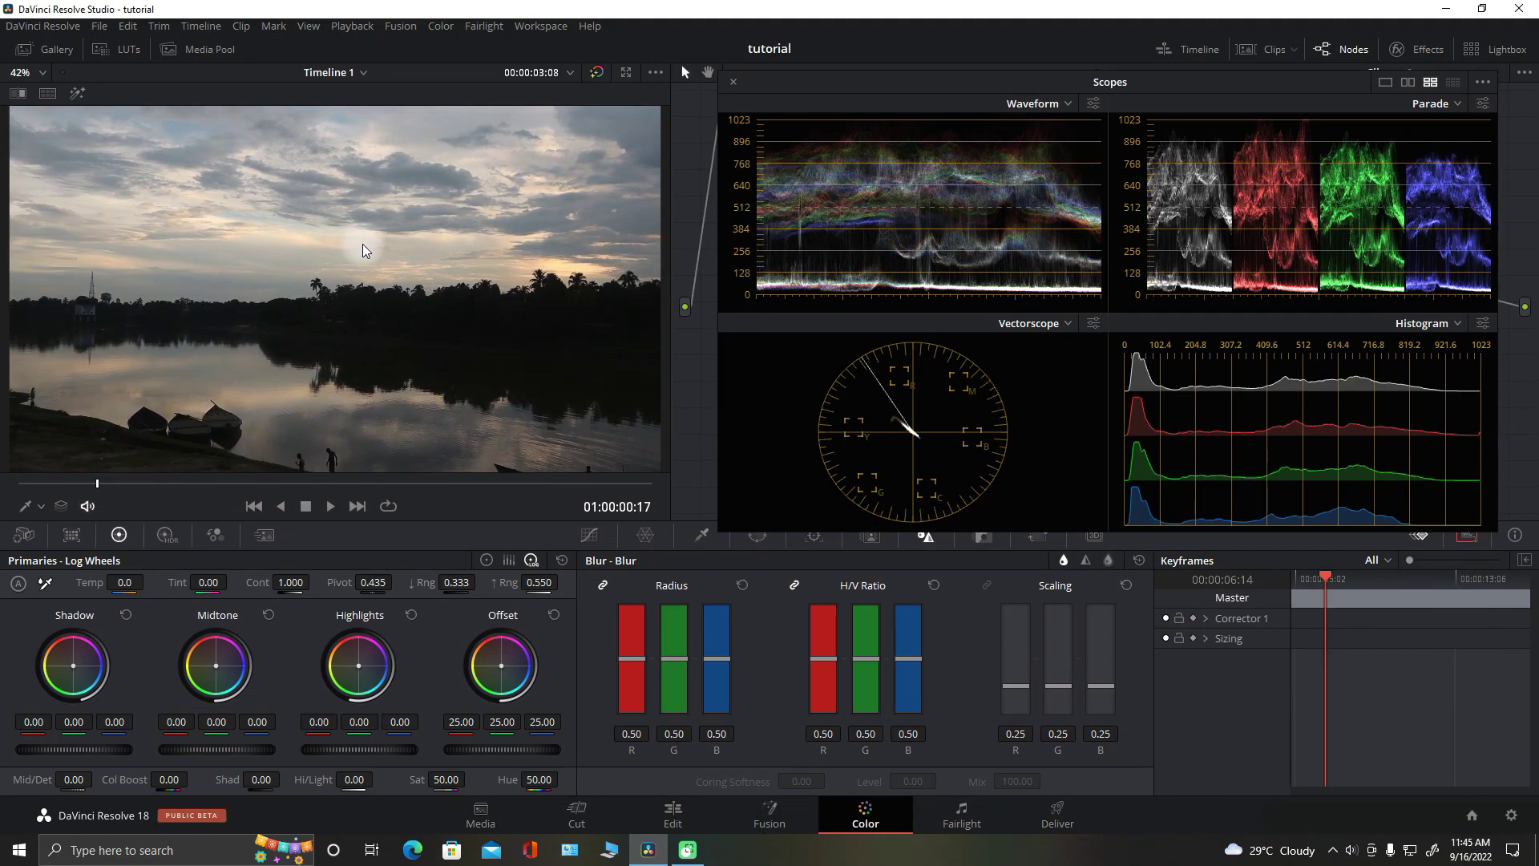
key("space")
Label node 01 'ns' and add a serial node labelled 'cts'.
left_click_drag(1172, 79, 1175, 233)
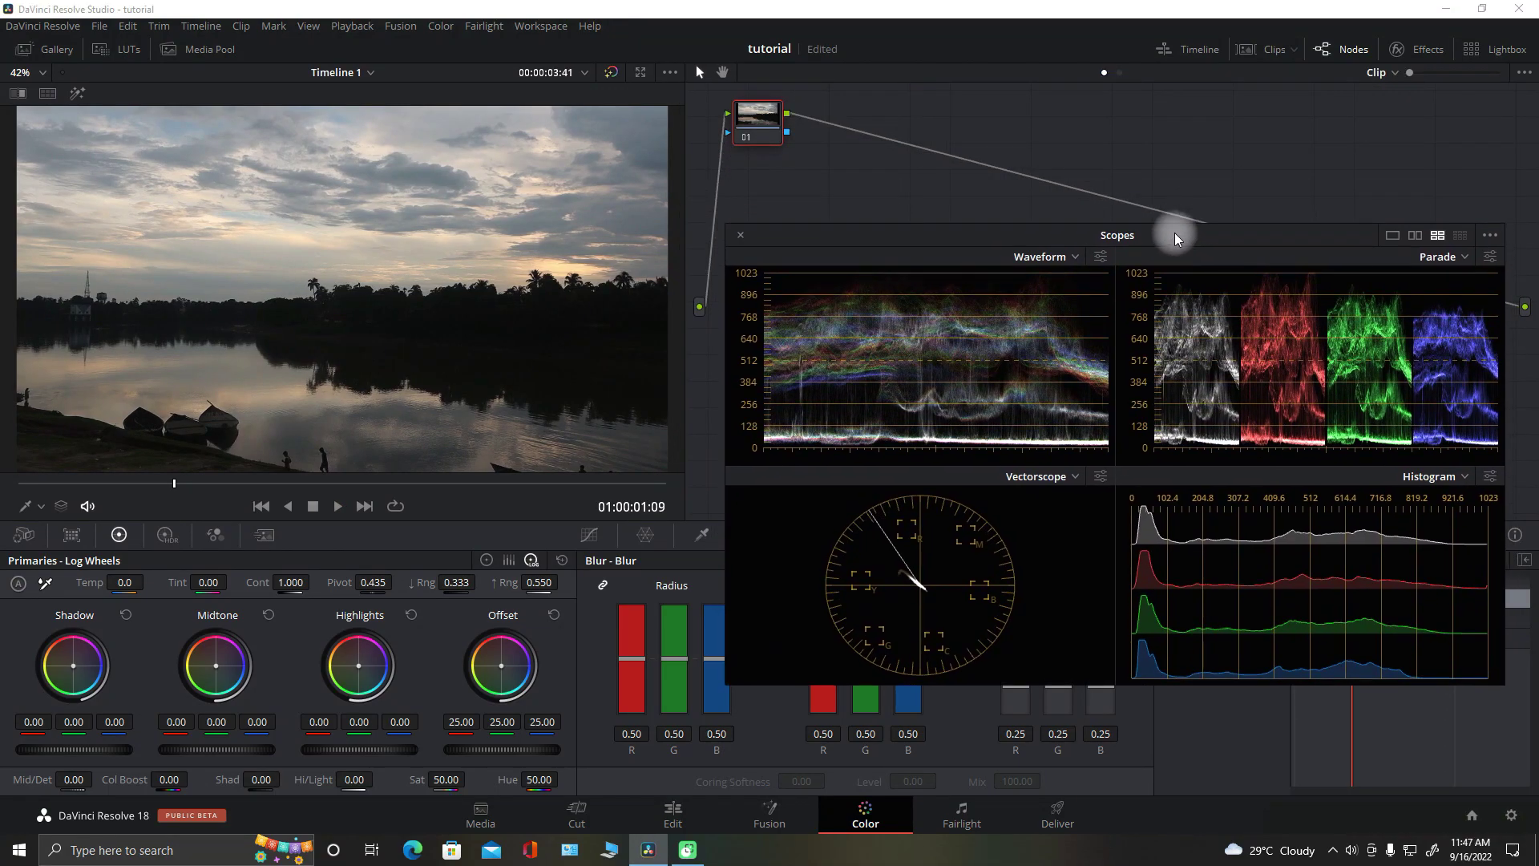
left_click(775, 140)
right_click(761, 116)
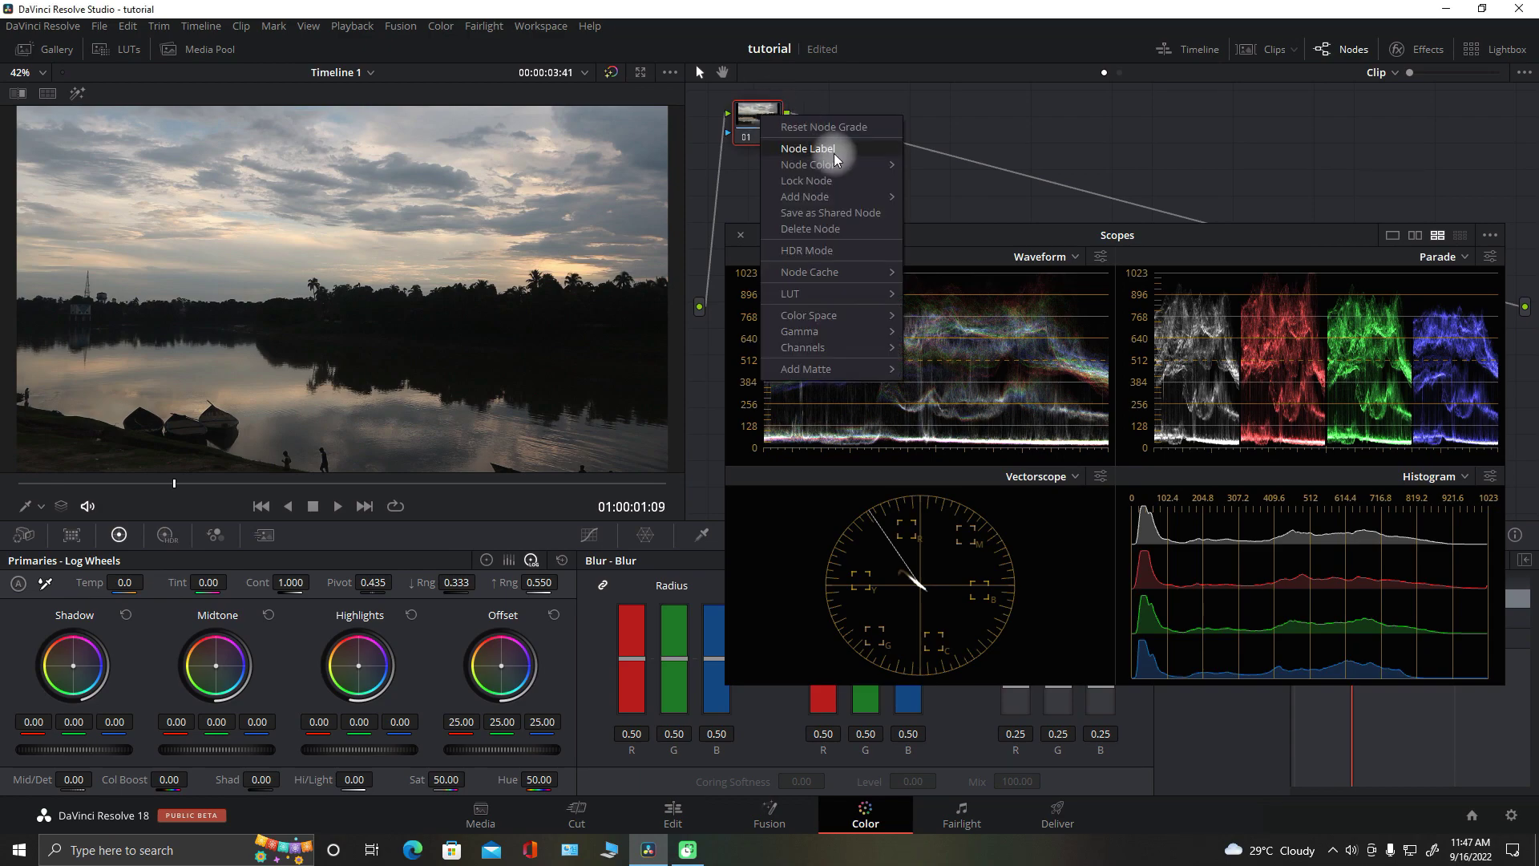
left_click(850, 152)
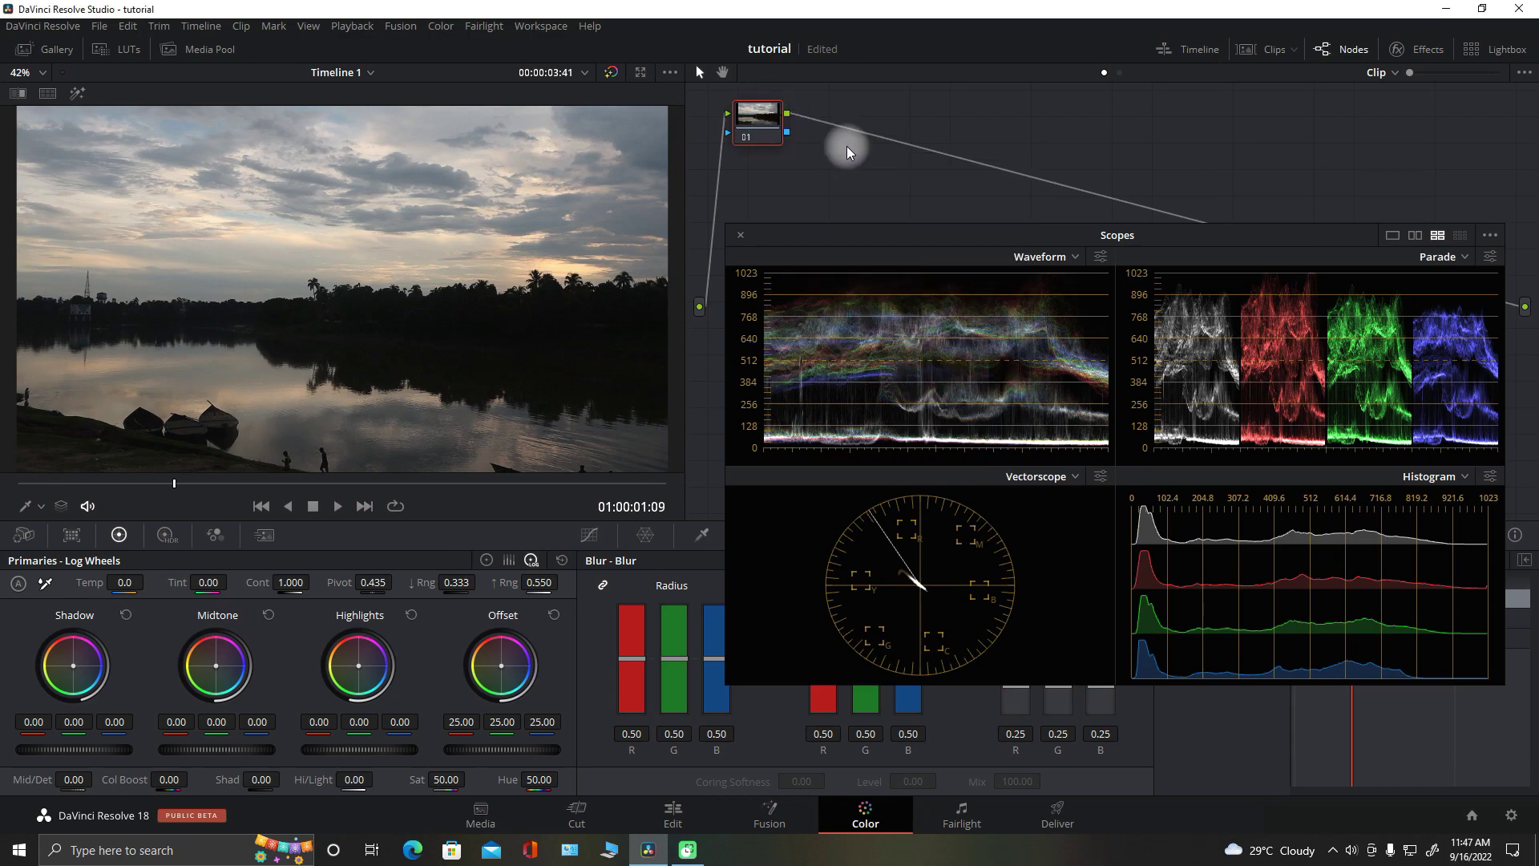
type("N")
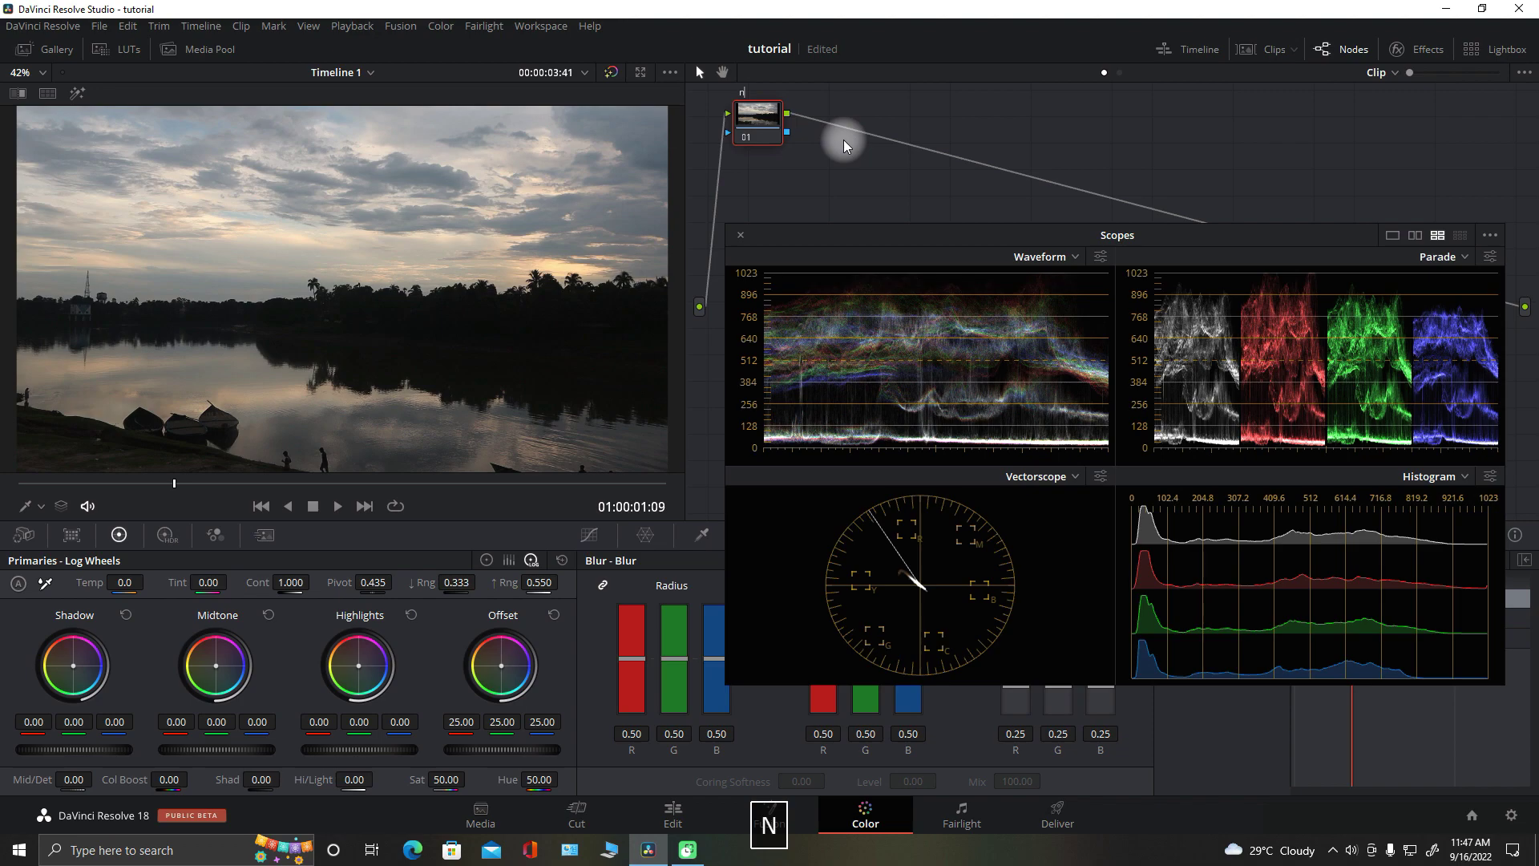
type("s")
key("alt+s")
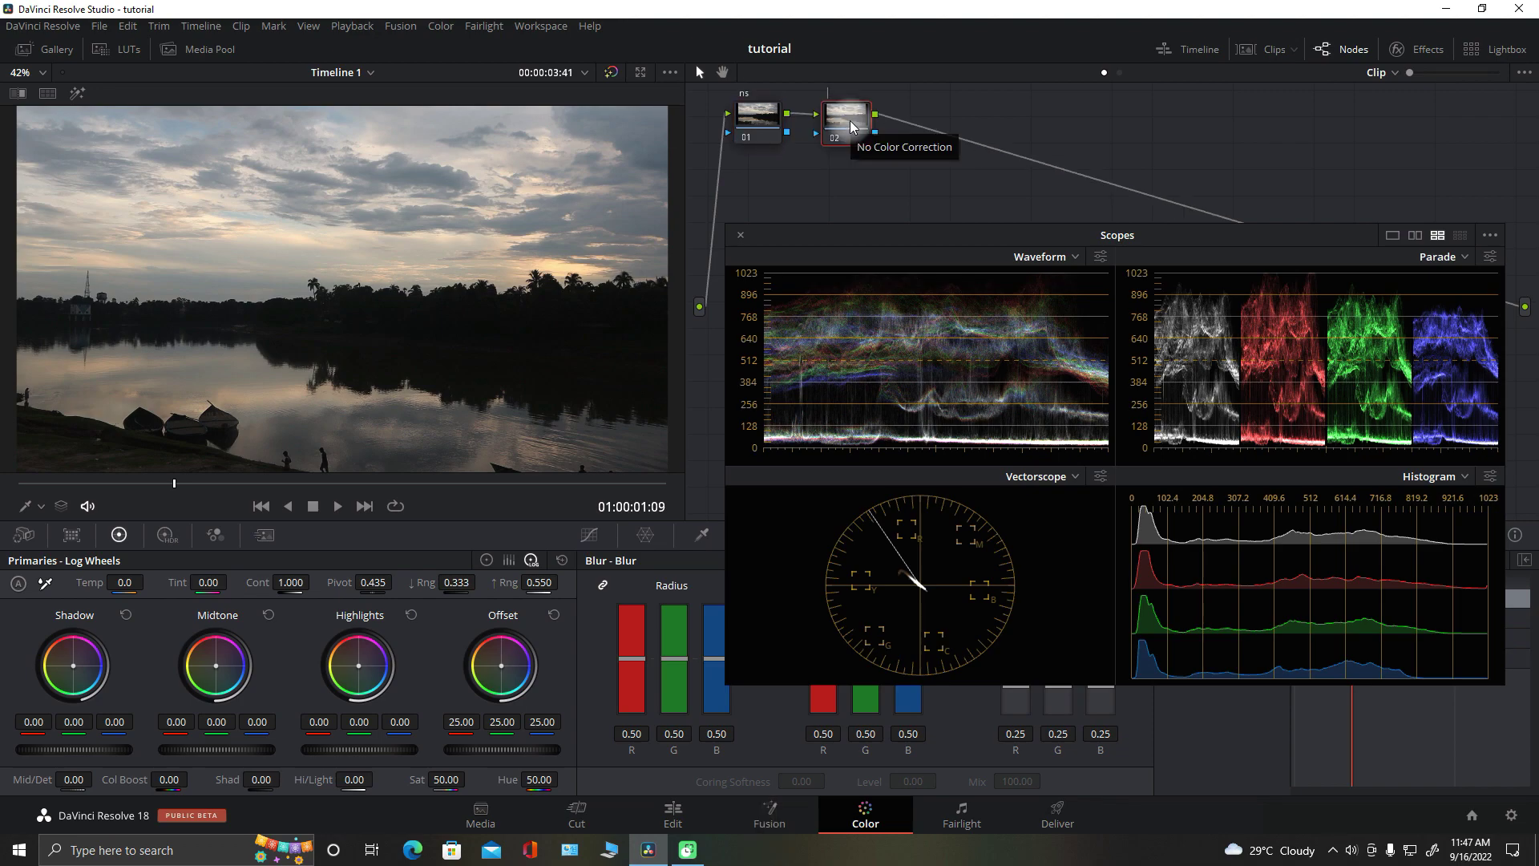
type("ct")
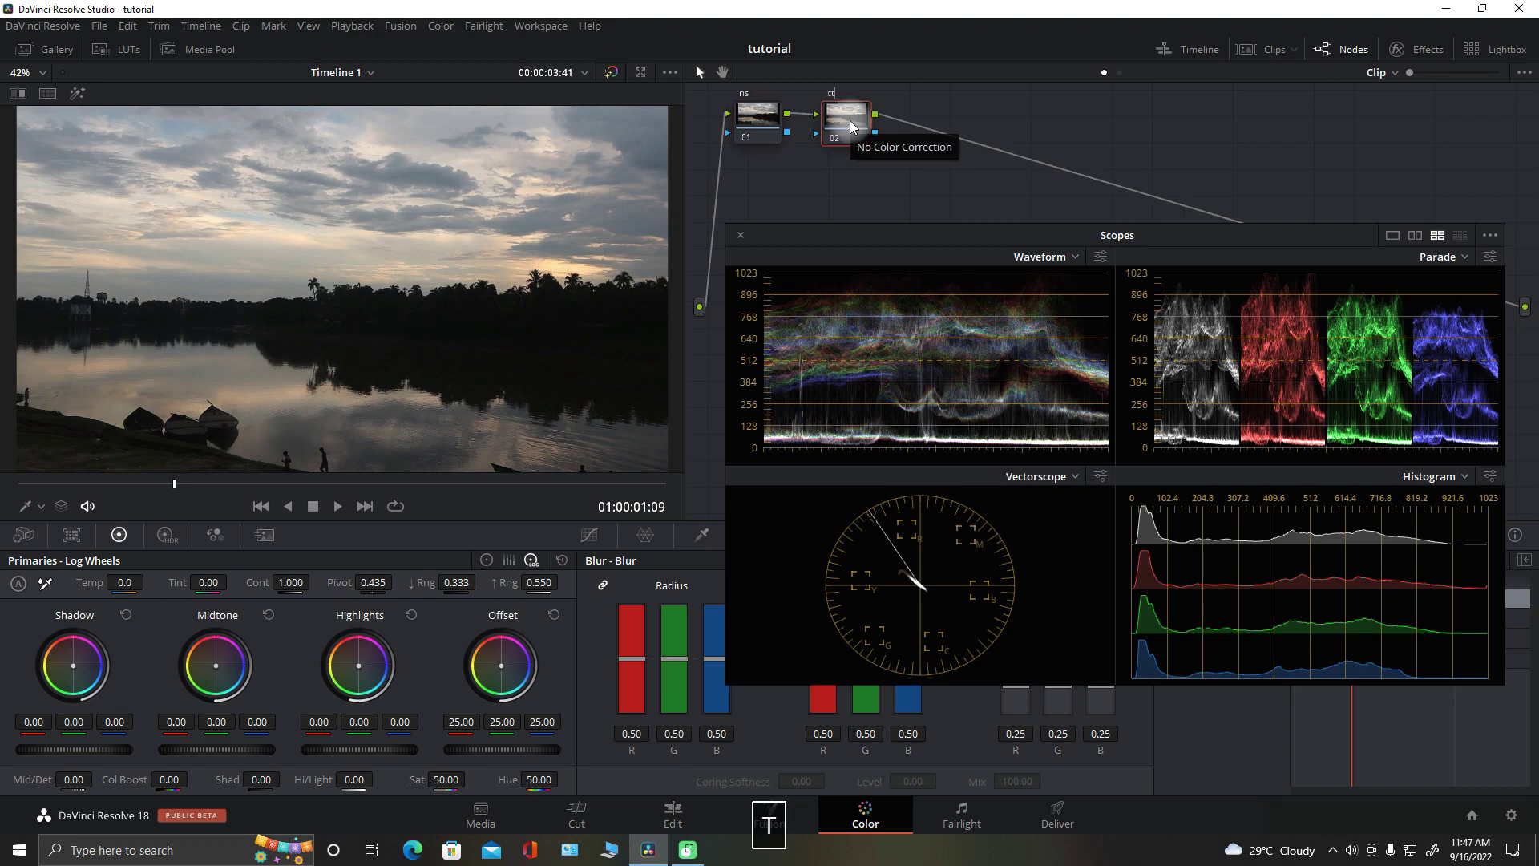
type("s")
Add serial nodes 03 and 04, labelled 'b' and 'gl'.
right_click(865, 116)
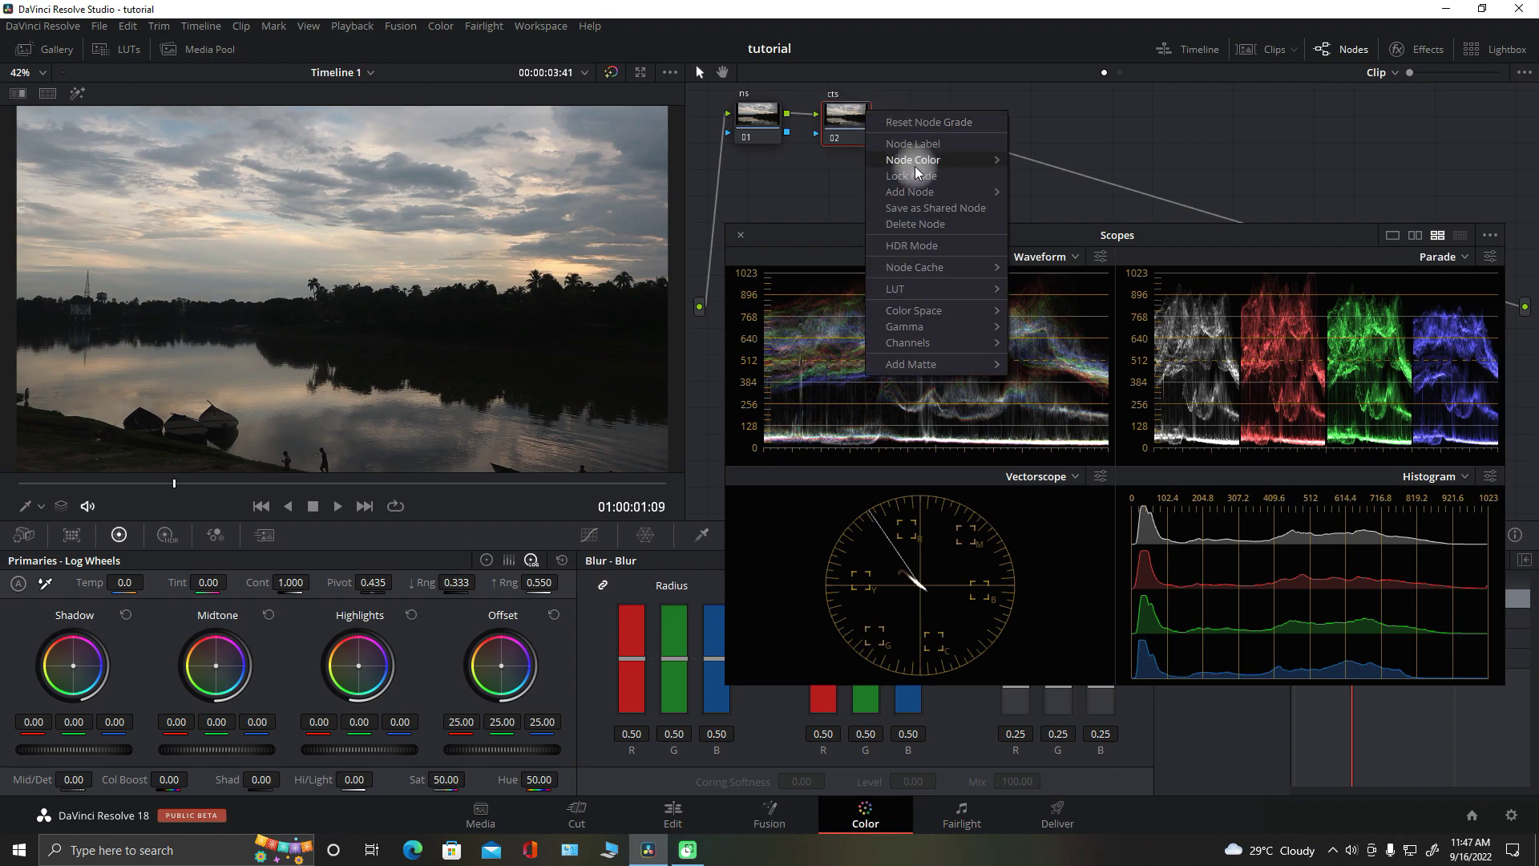
mouse_move(926, 200)
left_click(1051, 197)
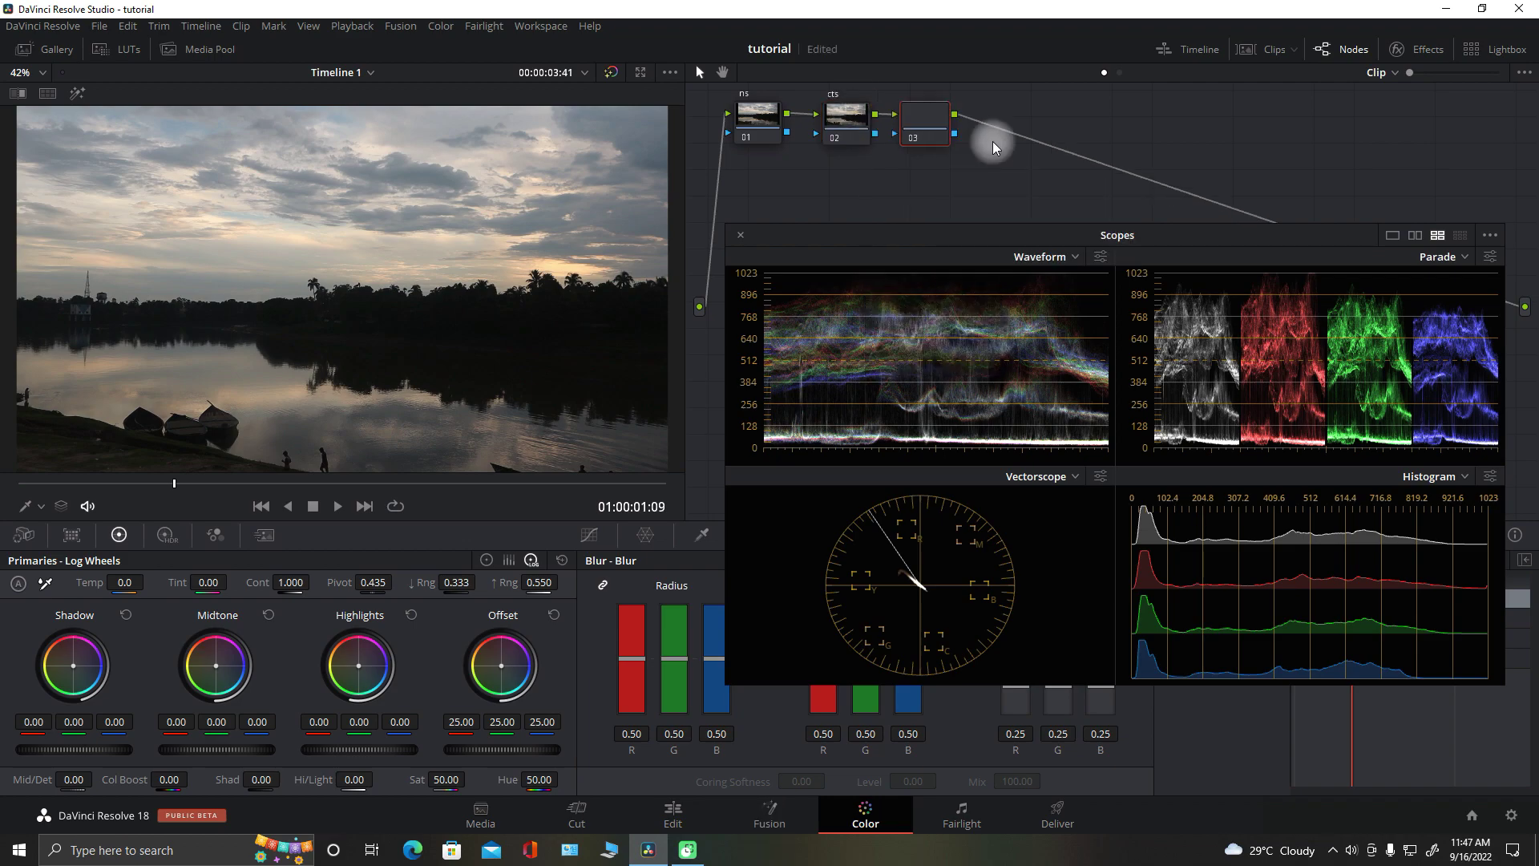
right_click(920, 120)
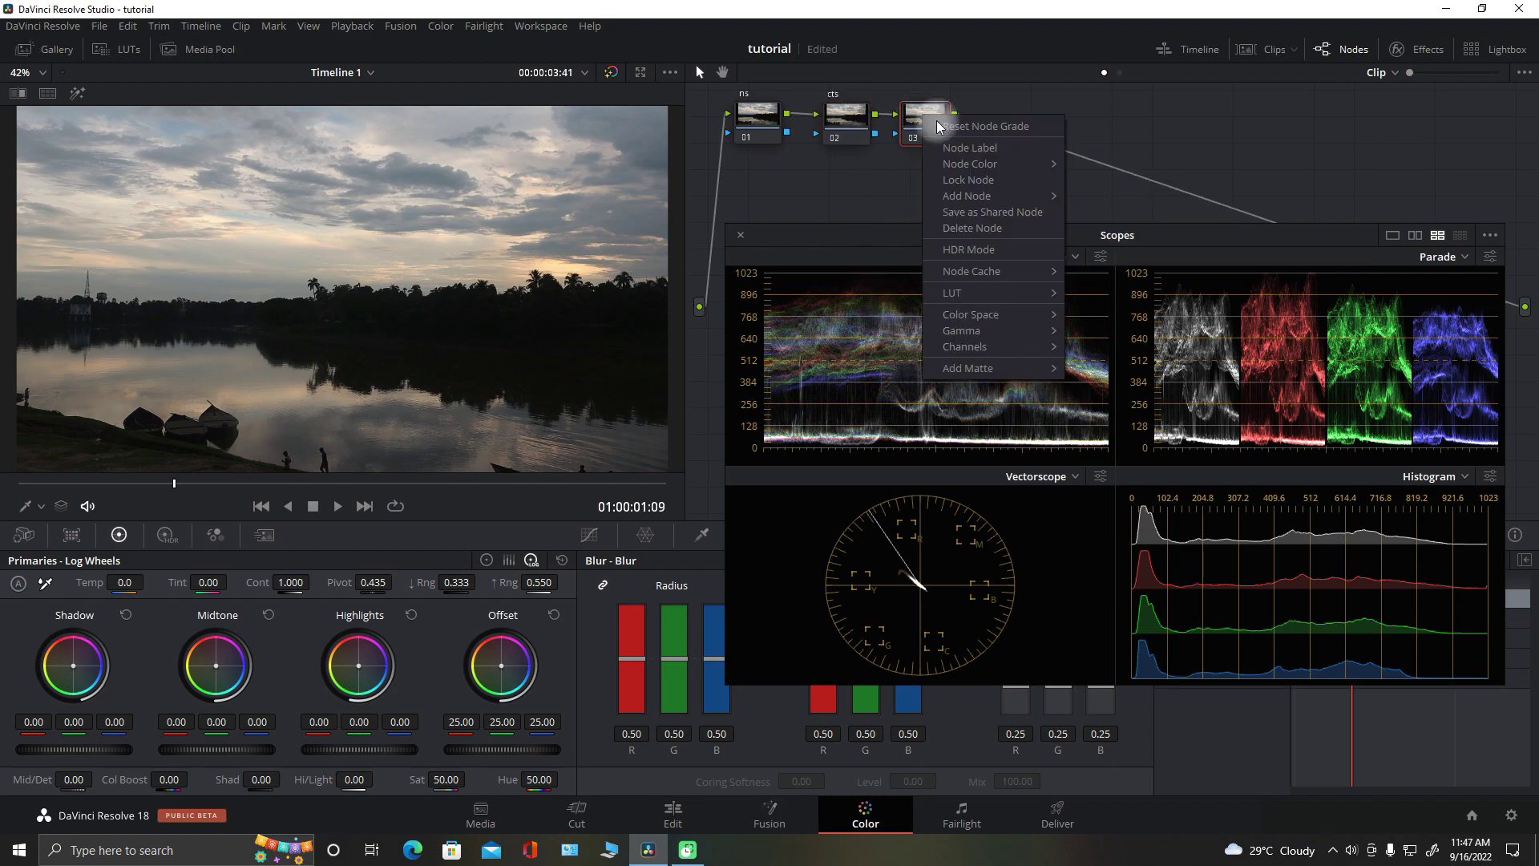
left_click(979, 153)
type("b")
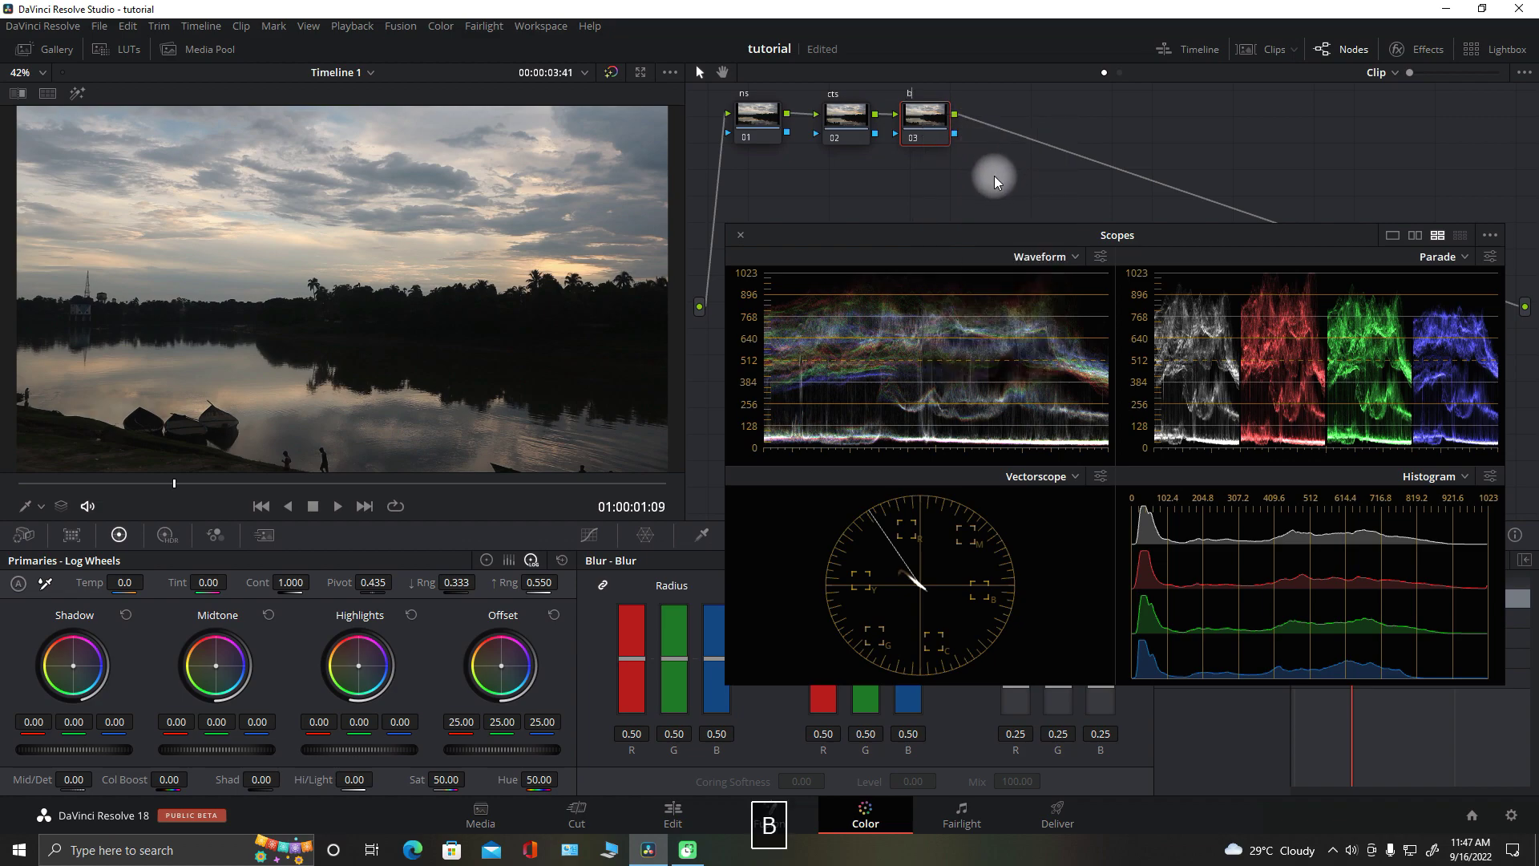
right_click(930, 117)
mouse_move(1010, 196)
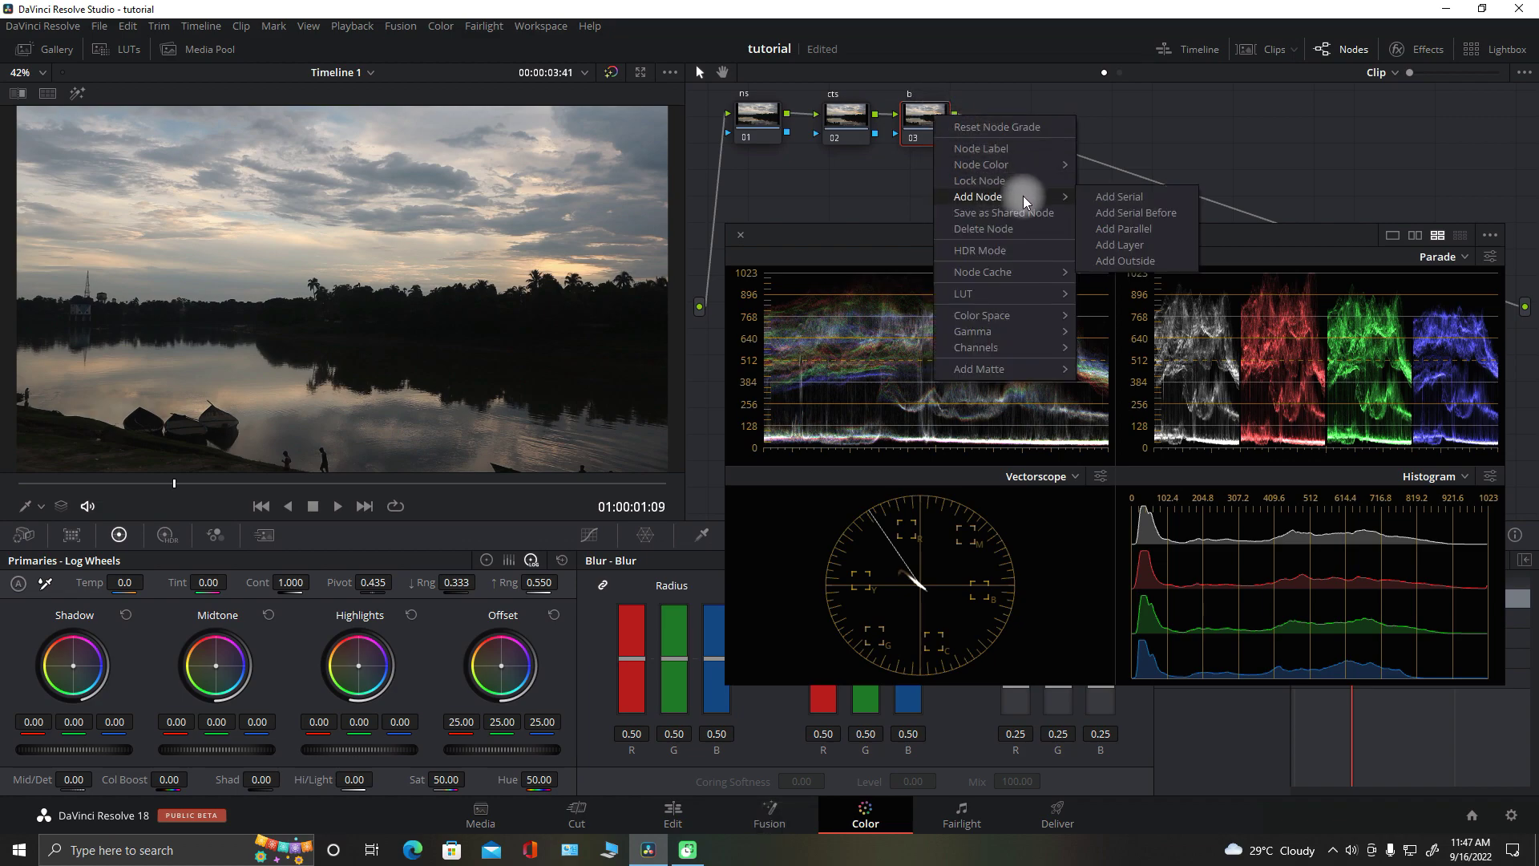
left_click(1109, 199)
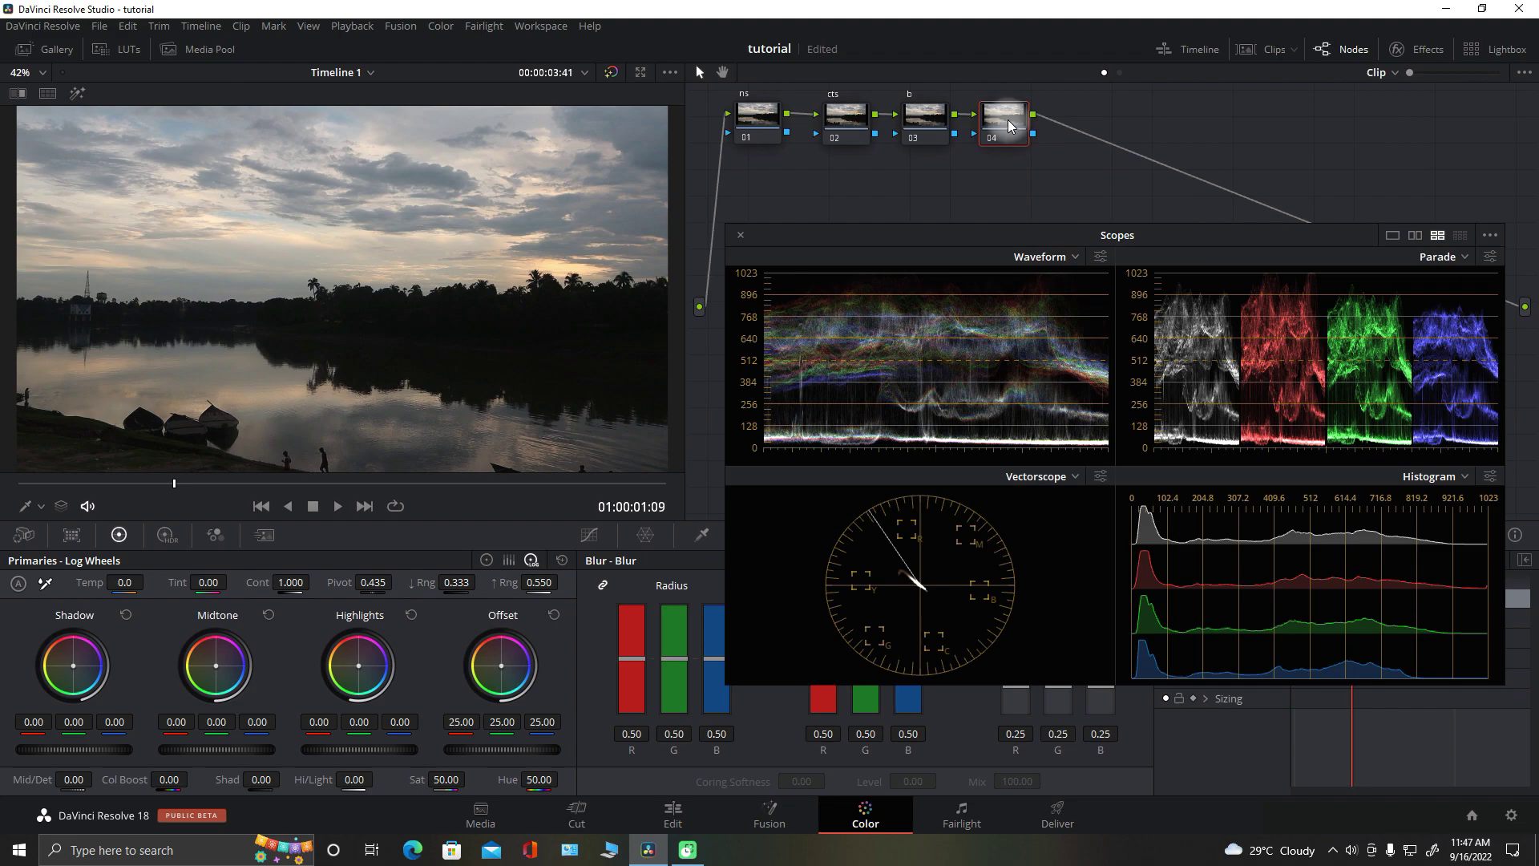
type("g")
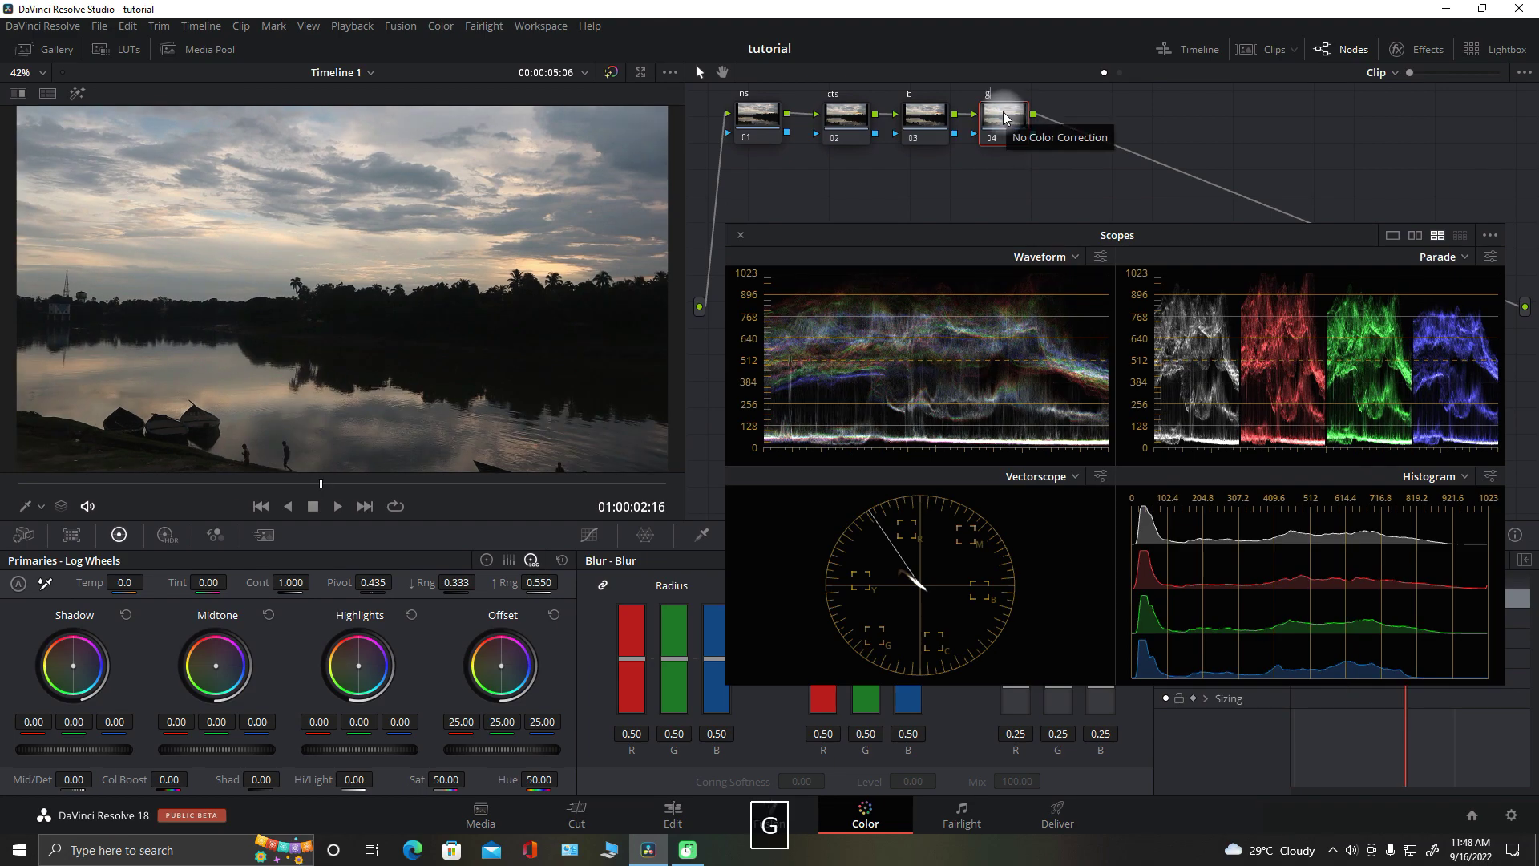
type("l")
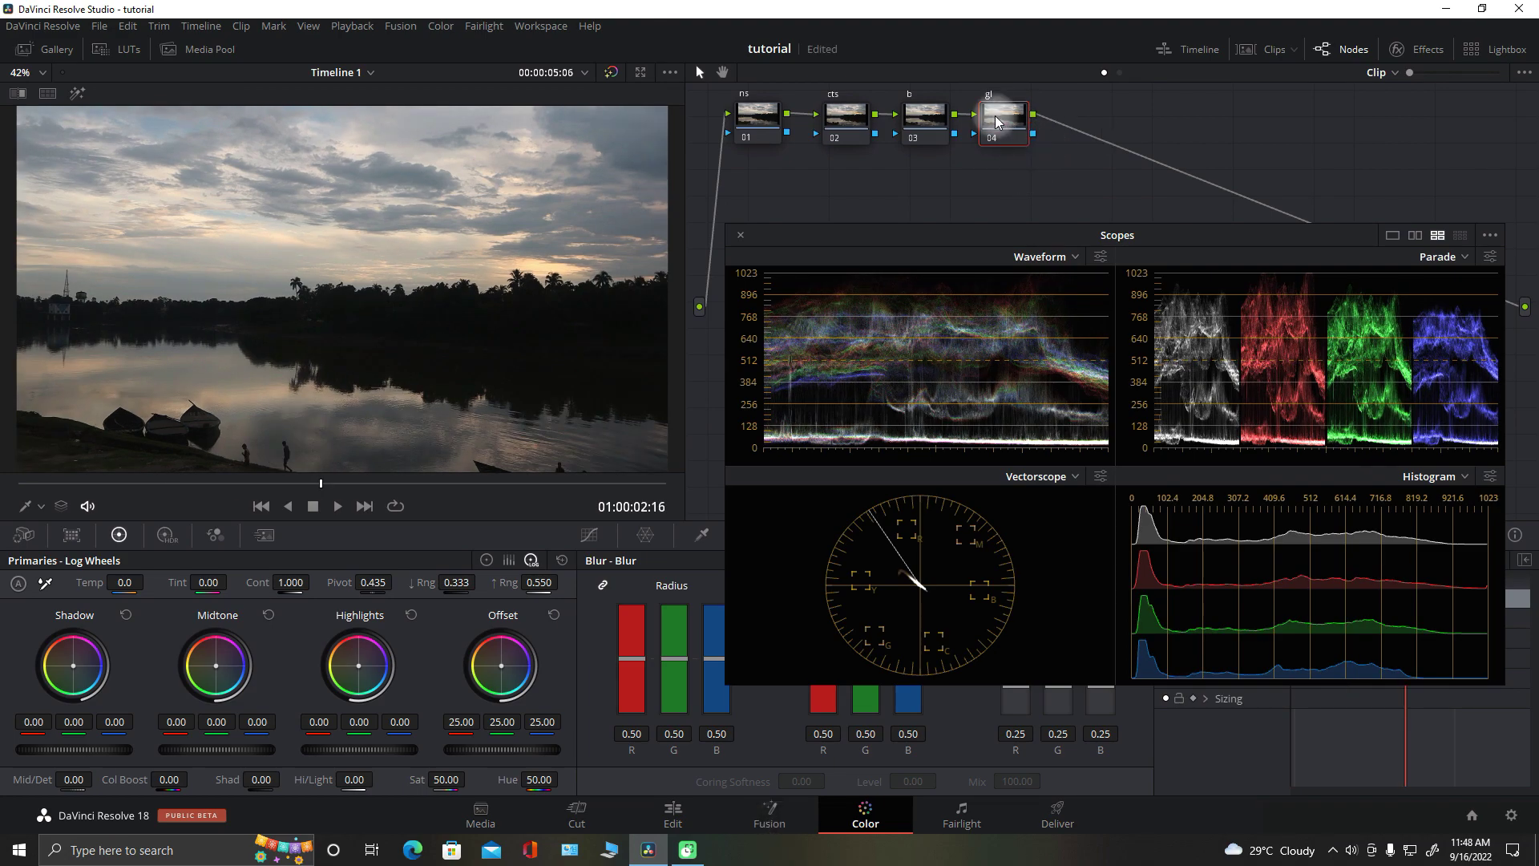
Add node 05 in series after gl and label it 'srp'.
right_click(1003, 122)
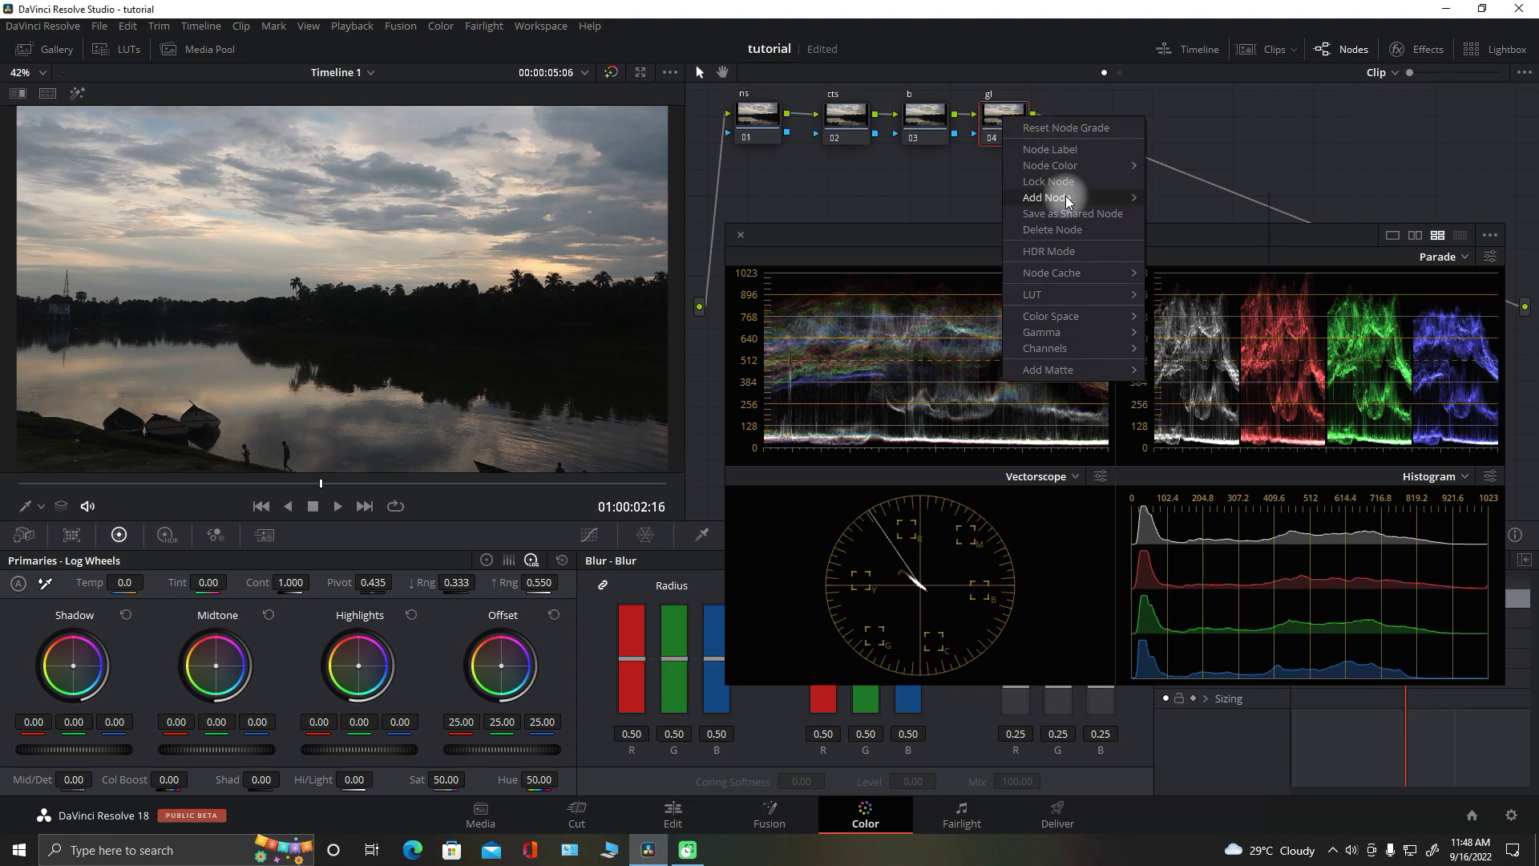
mouse_move(1069, 198)
left_click(1188, 198)
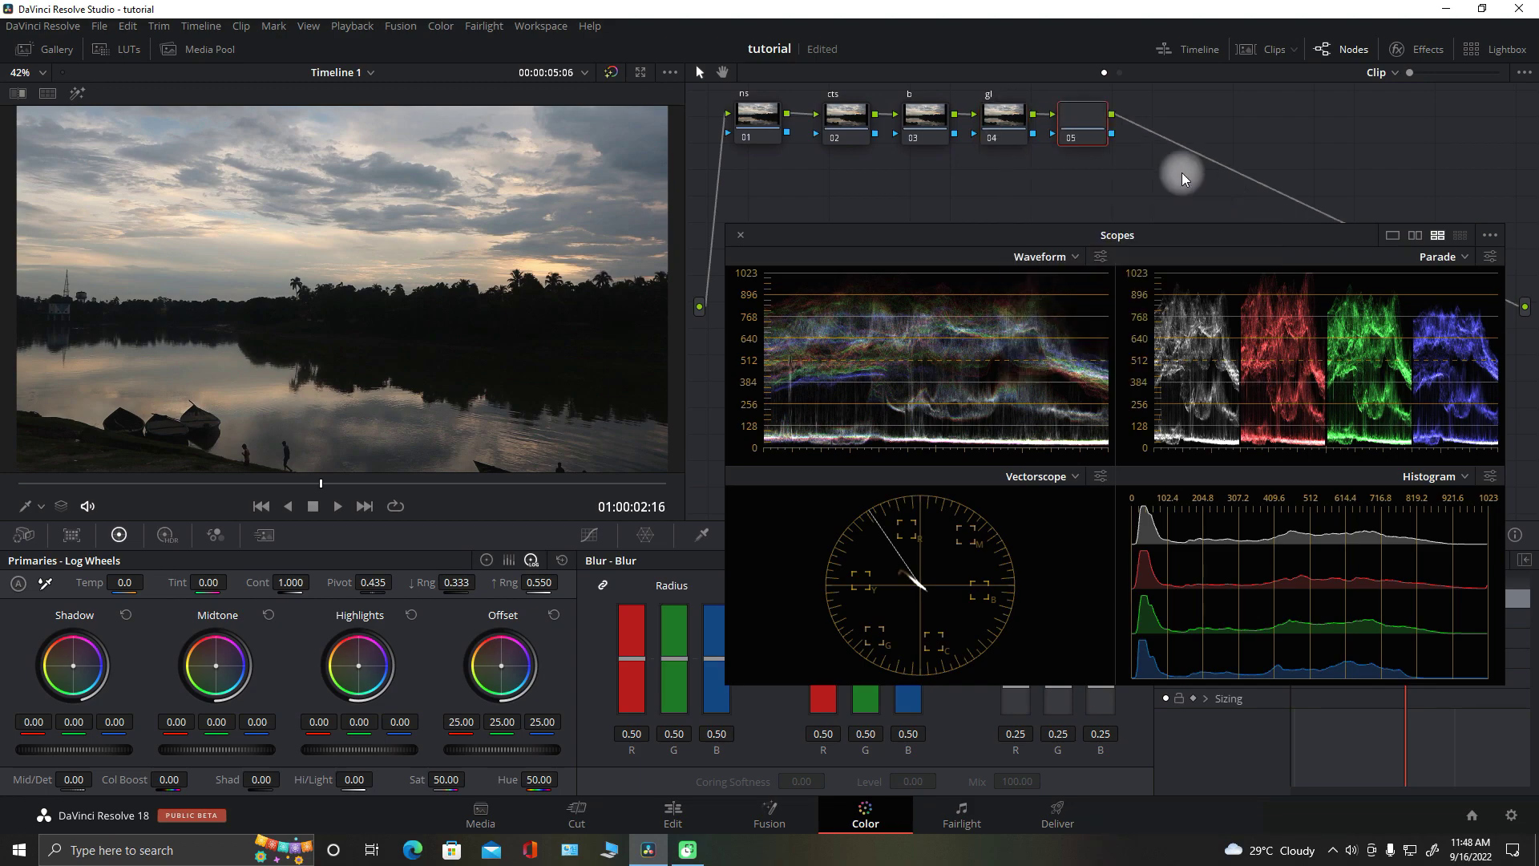
right_click(1100, 126)
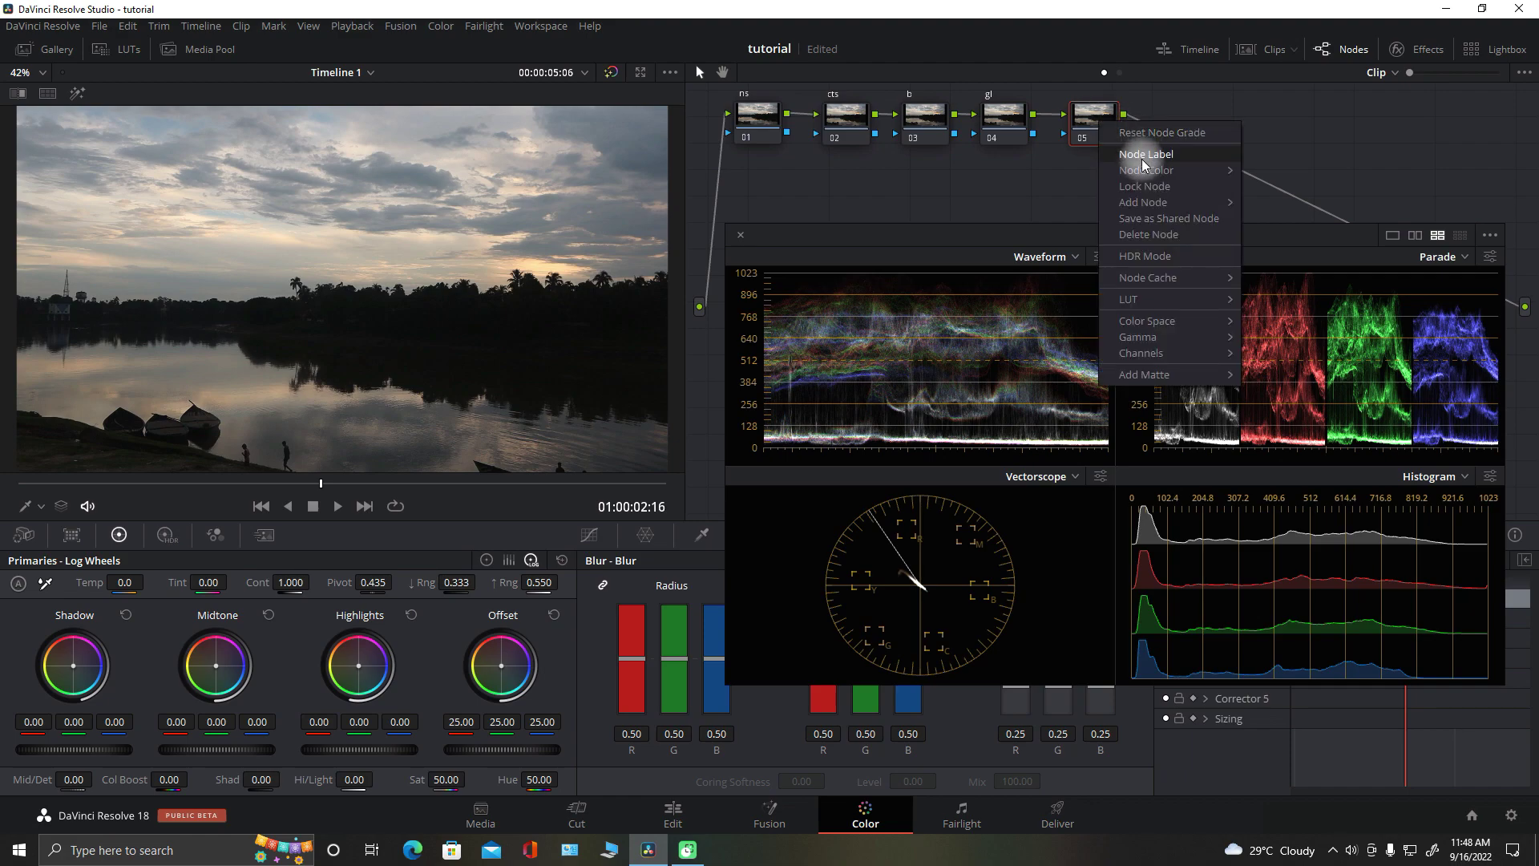
left_click(1096, 126)
type("s")
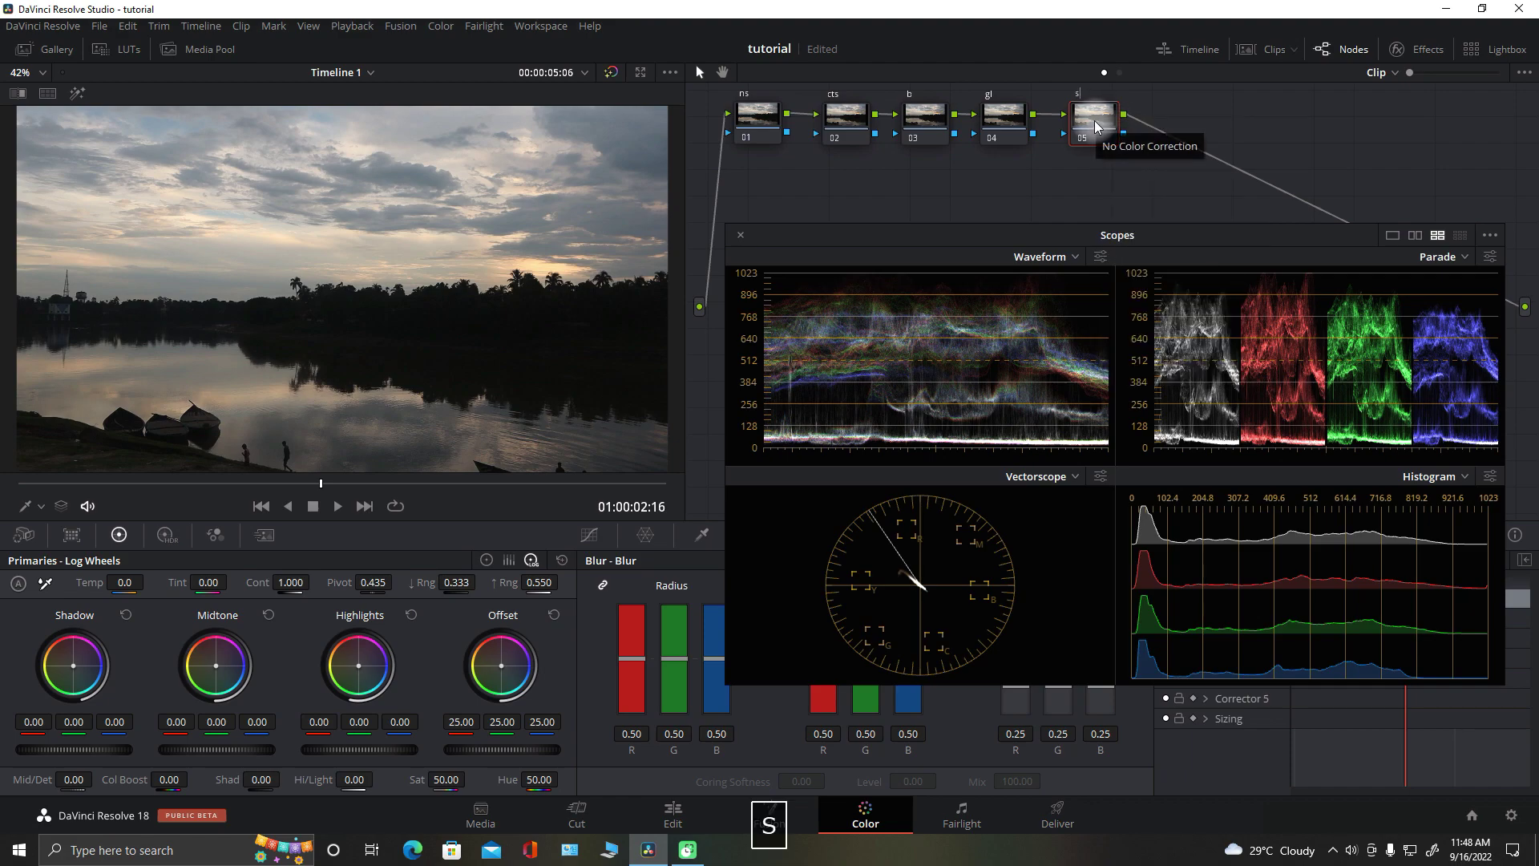
type("rp")
left_click(1124, 179)
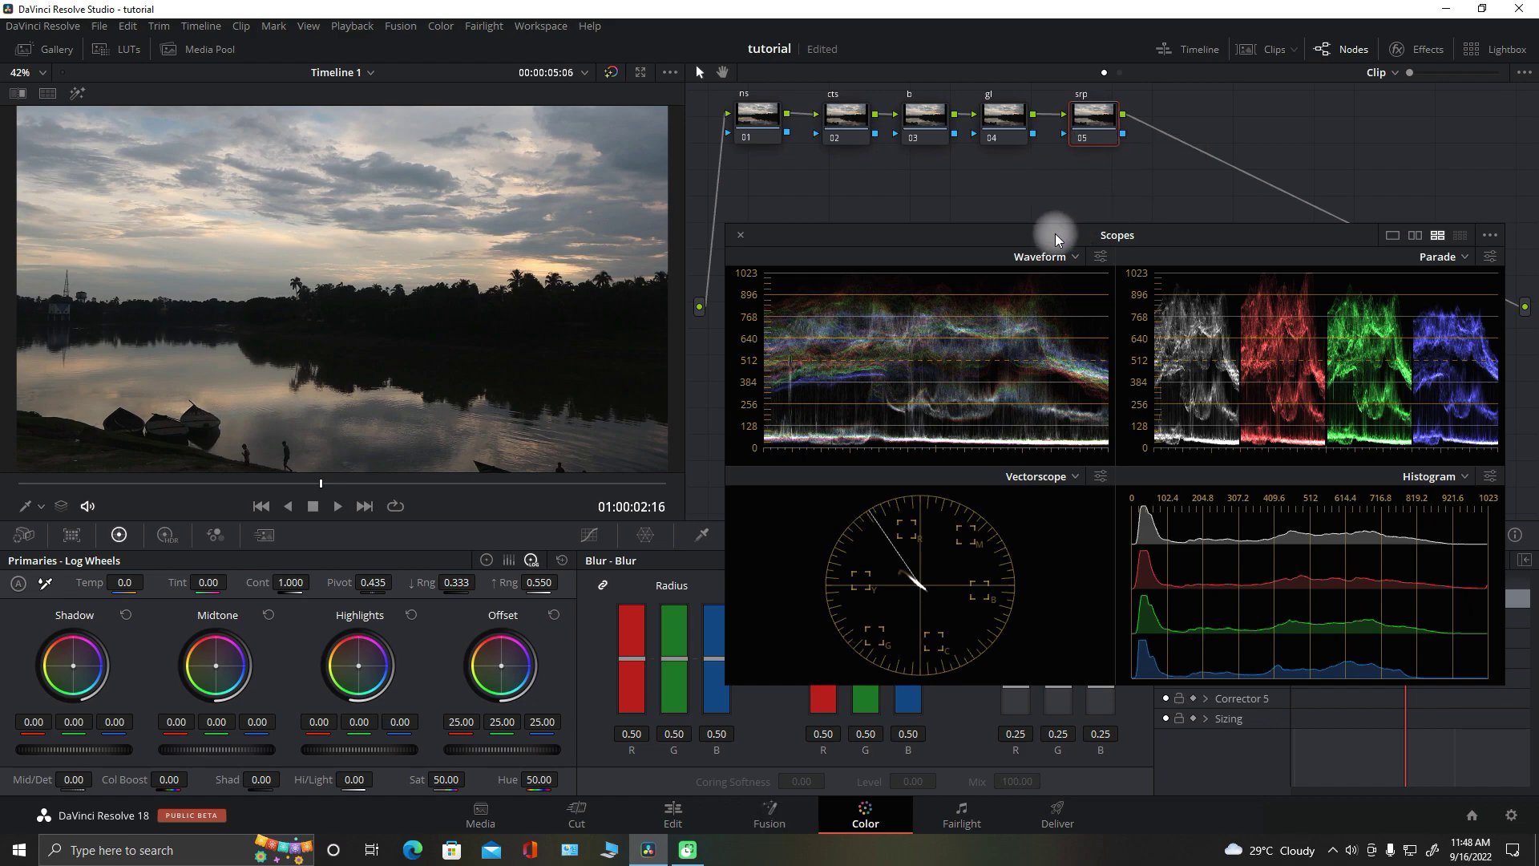
left_click_drag(1055, 234, 1007, 203)
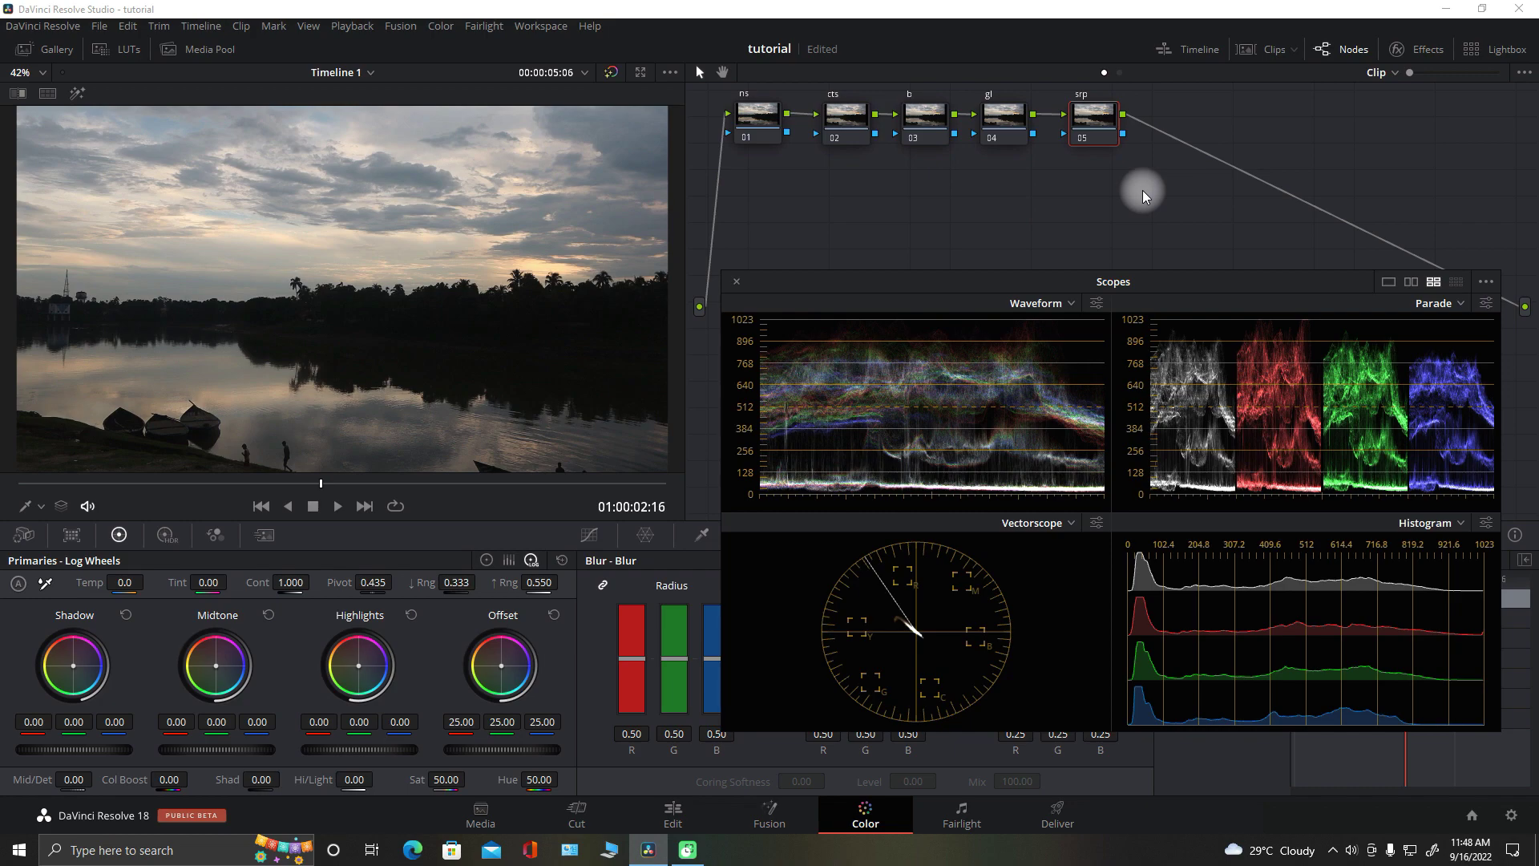
Move b, gl and srp into a lower row, with ns and cts repositioned above.
mouse_move(742, 191)
left_mouse_down()
mouse_move(1113, 110)
mouse_move(1110, 147)
left_mouse_up()
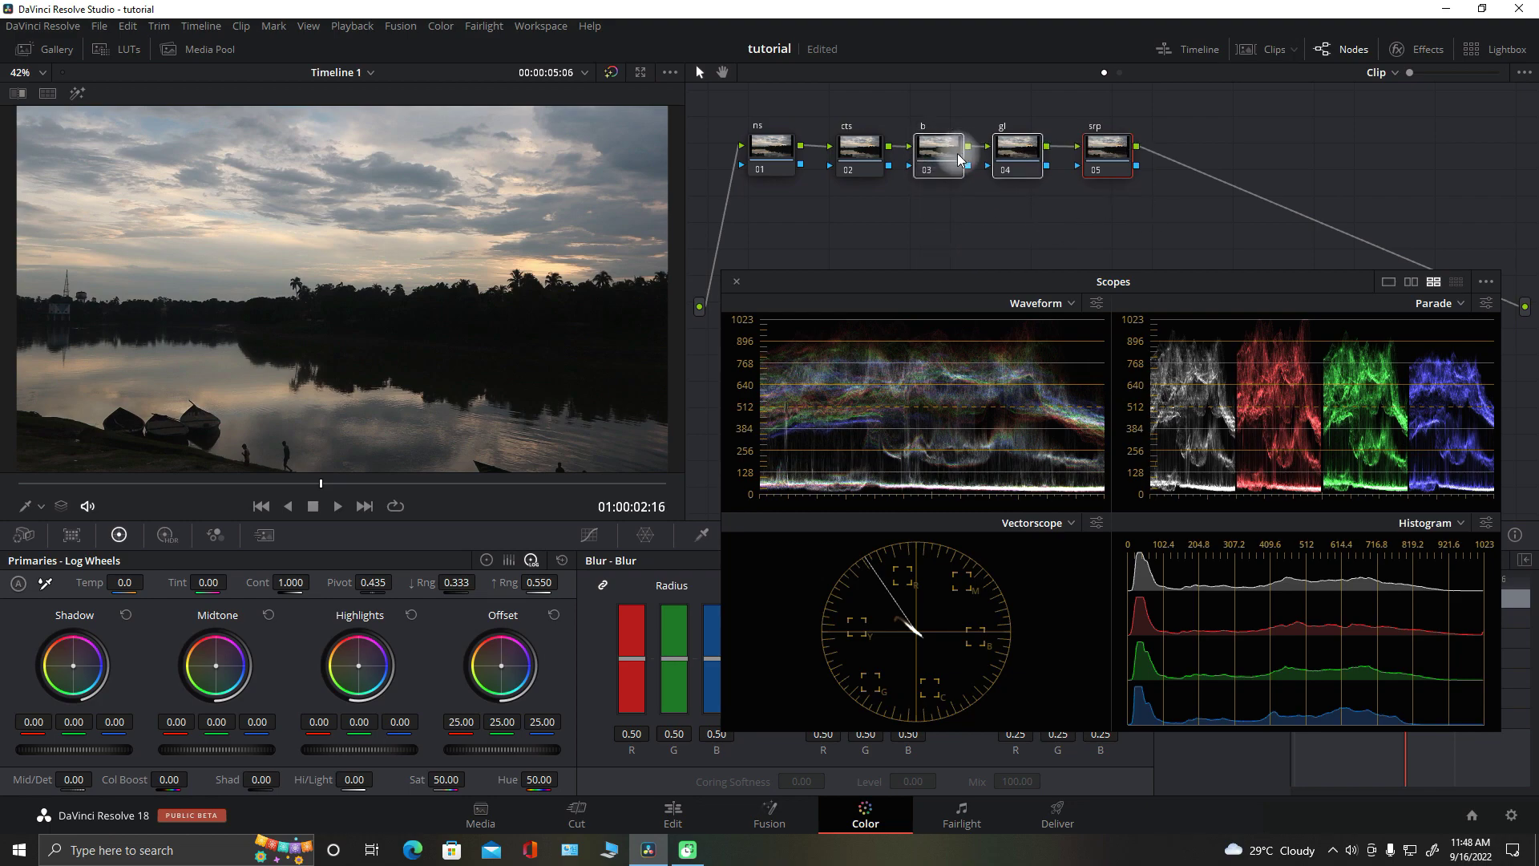
mouse_move(946, 148)
left_mouse_down()
mouse_move(842, 186)
mouse_move(900, 135)
left_mouse_up()
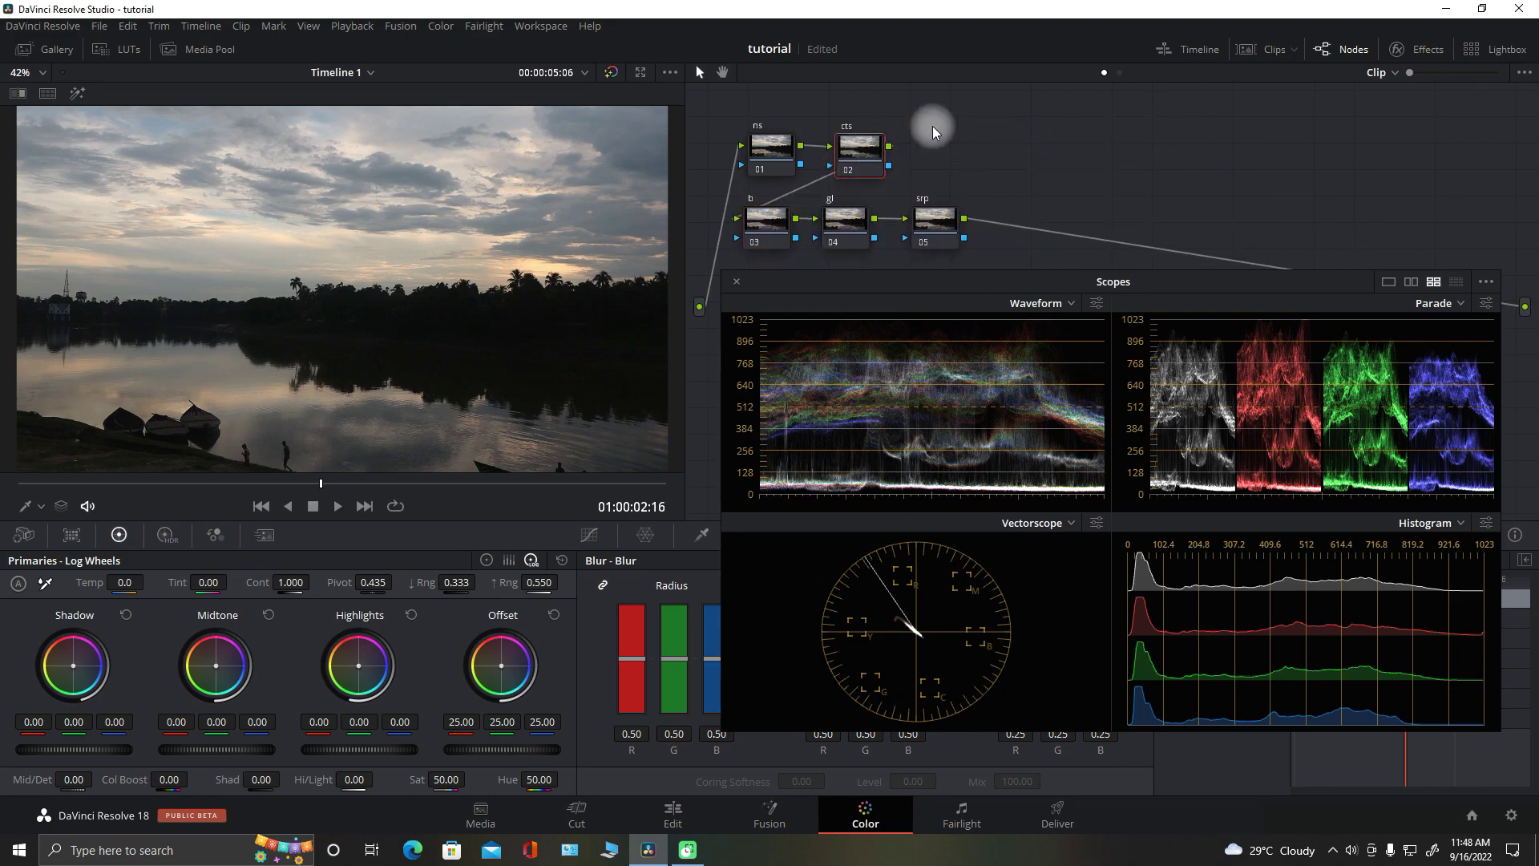
left_click_drag(769, 147, 759, 117)
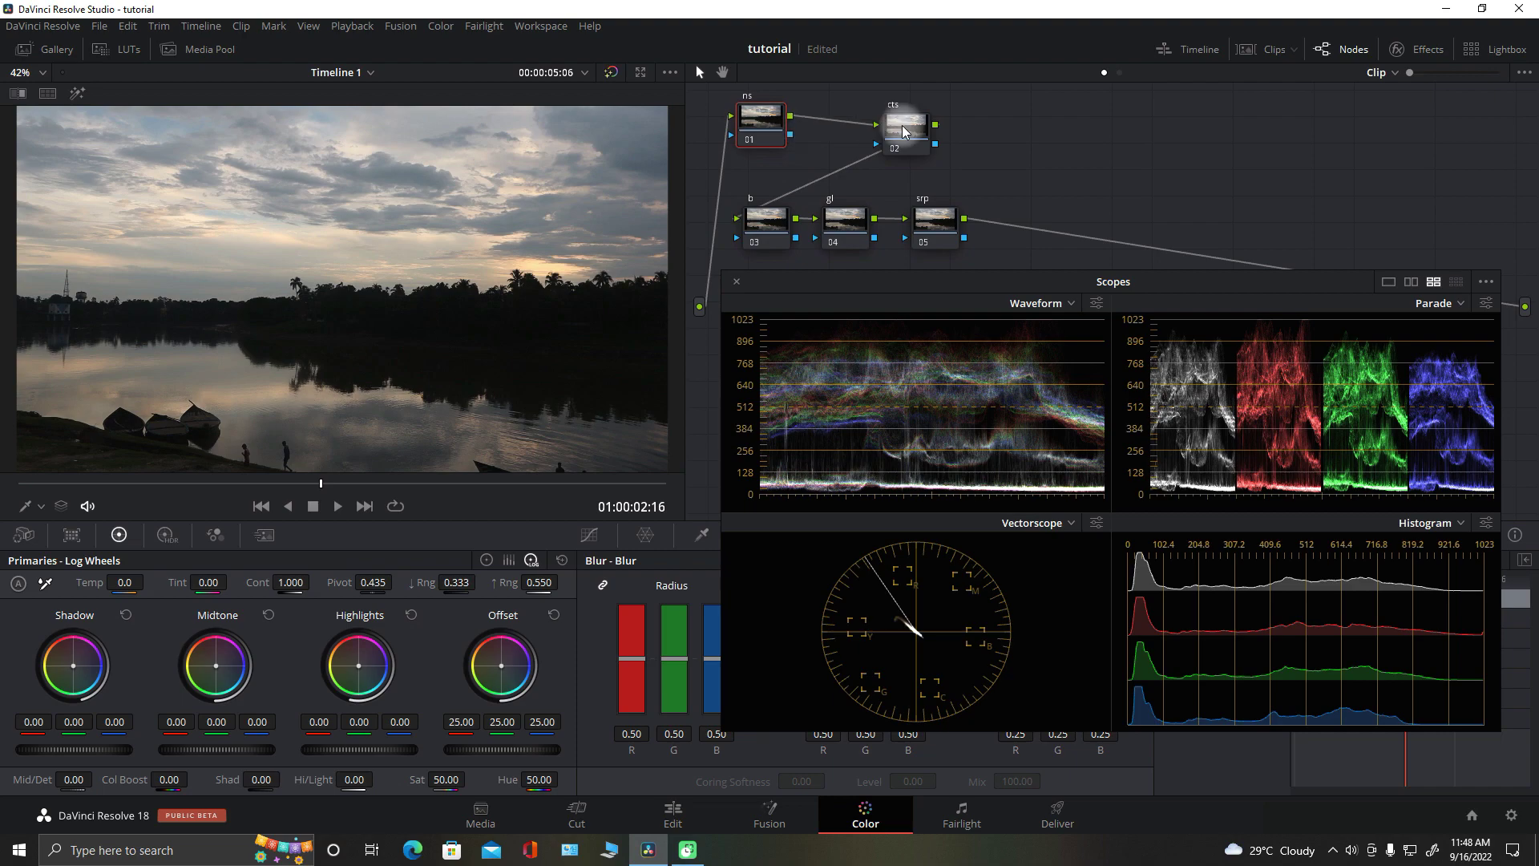
left_click_drag(910, 131, 893, 125)
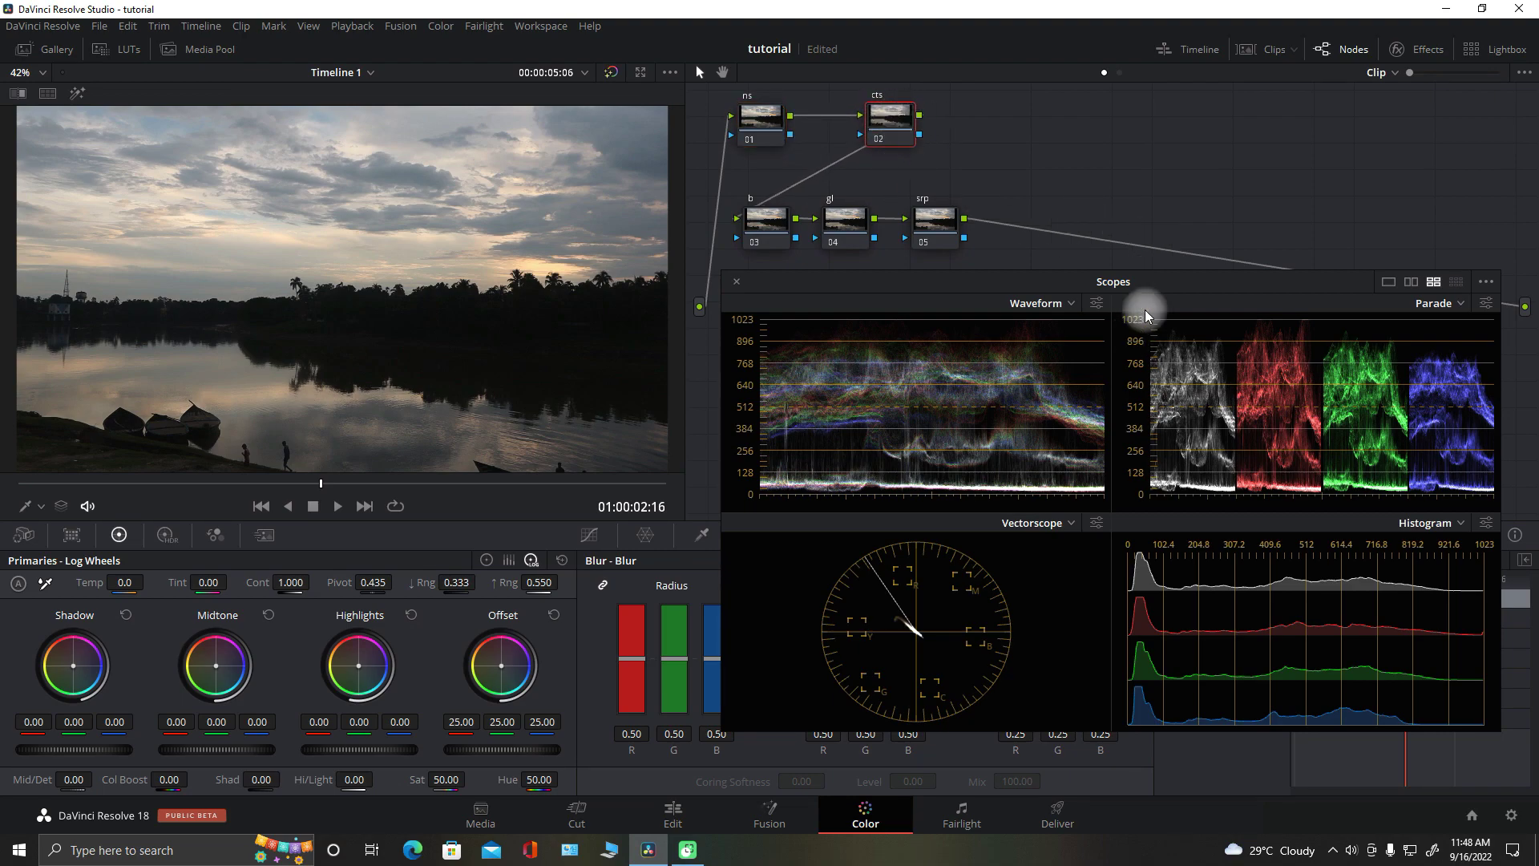
Drag Color Space Transform from the effects library onto the cts node.
left_click(1418, 48)
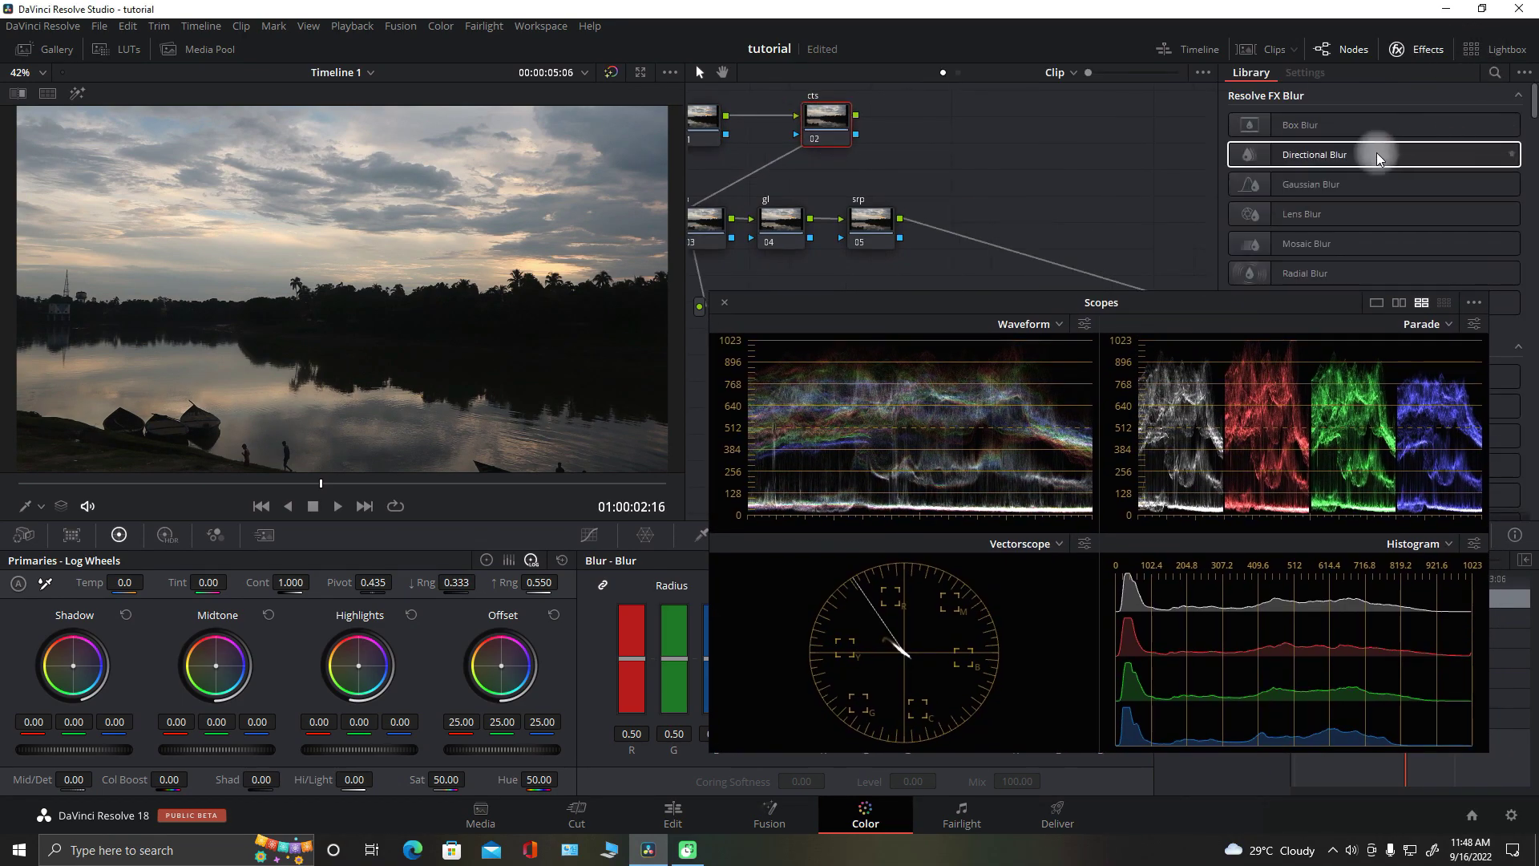
left_click_drag(1339, 309, 1225, 488)
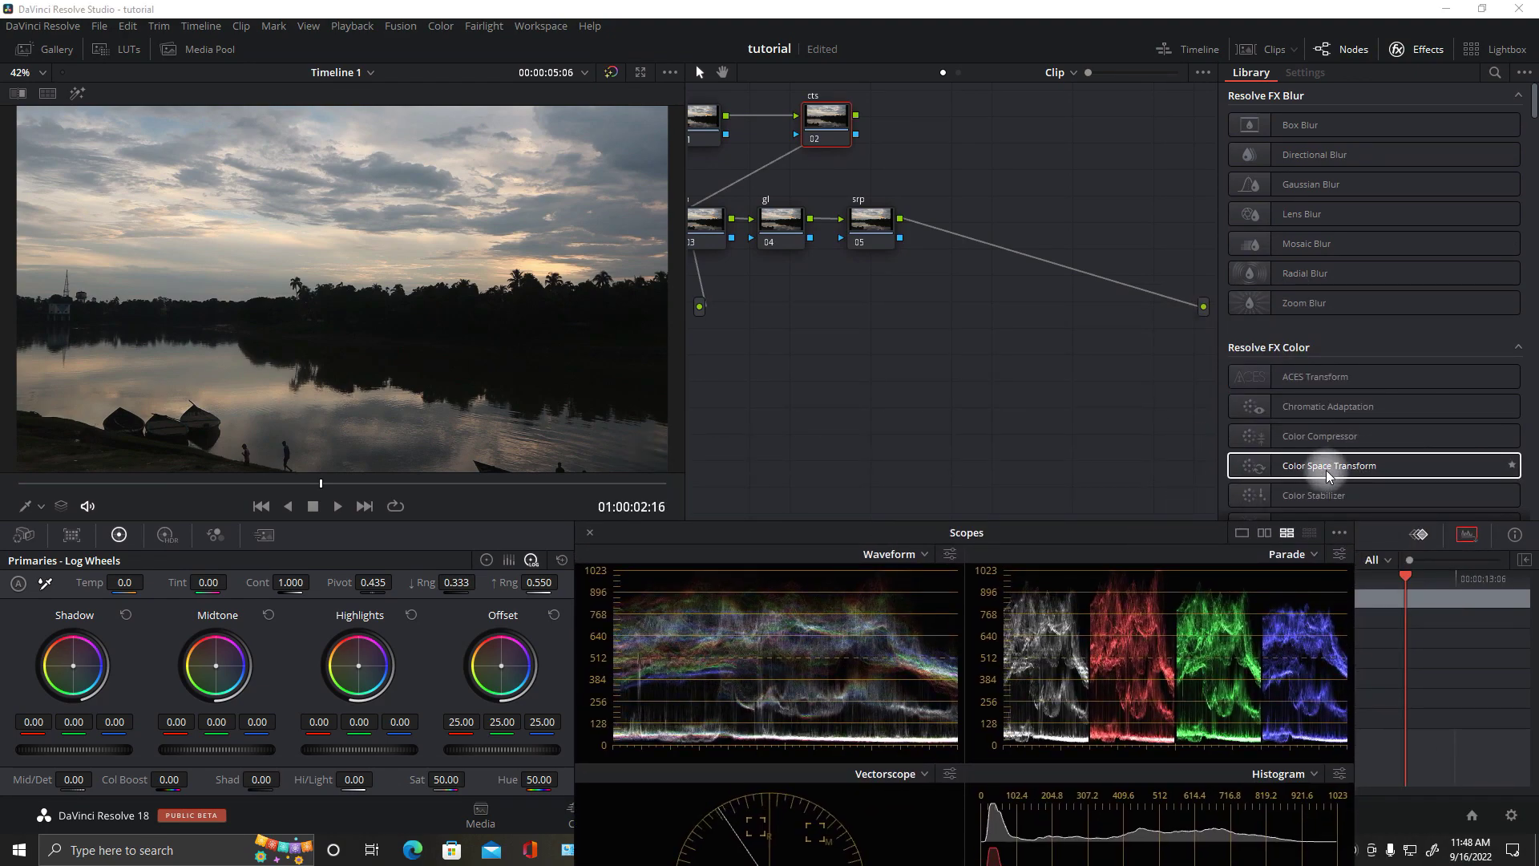
left_click_drag(1327, 473, 834, 128)
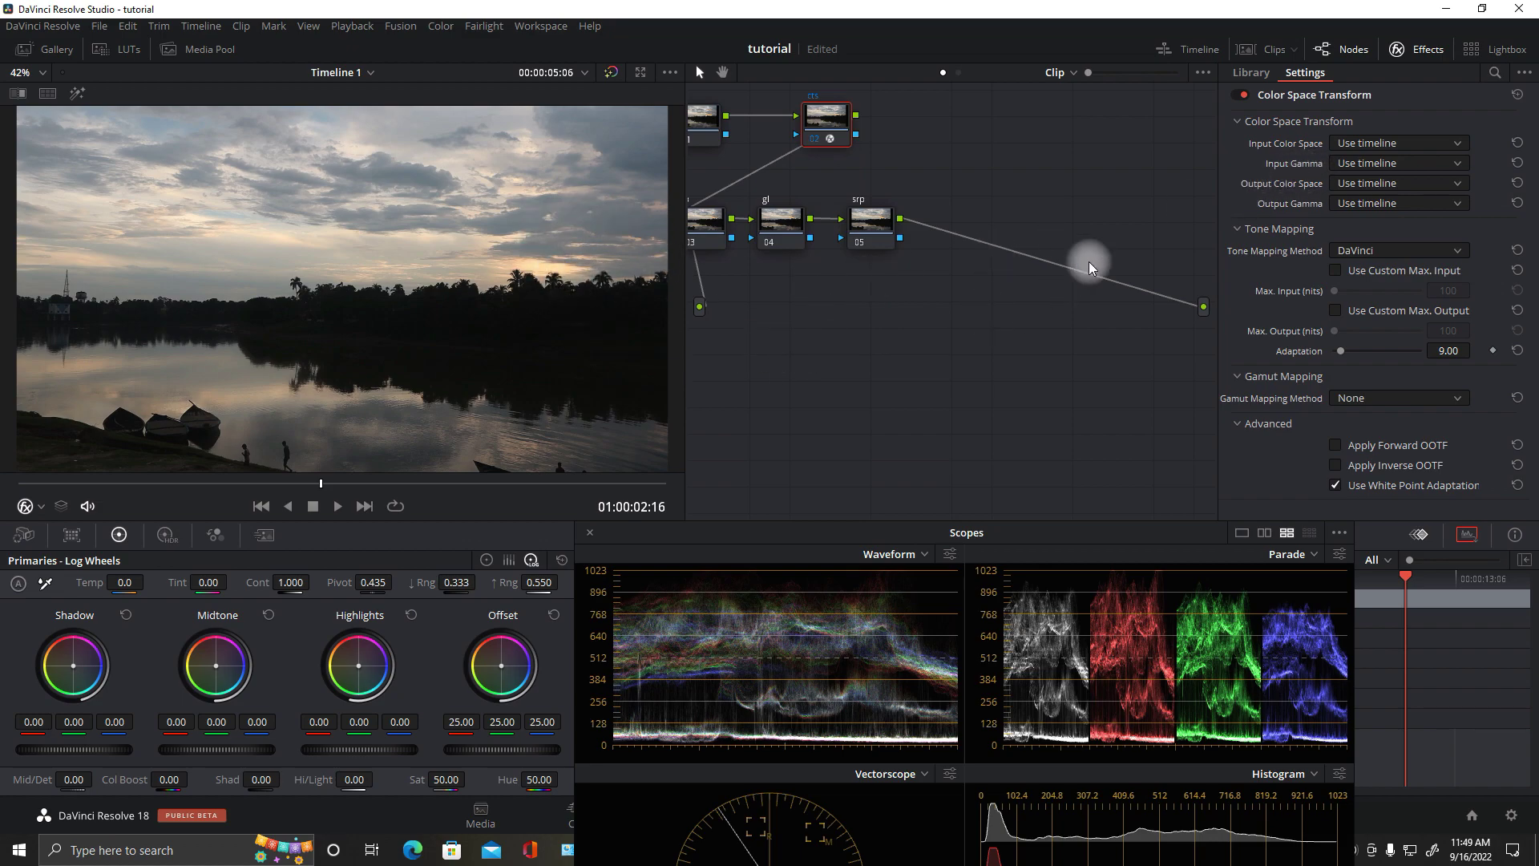
Set Input Color Space to Canon Cinema Gamut, then toggle the effect off and on to compare.
left_click(1457, 145)
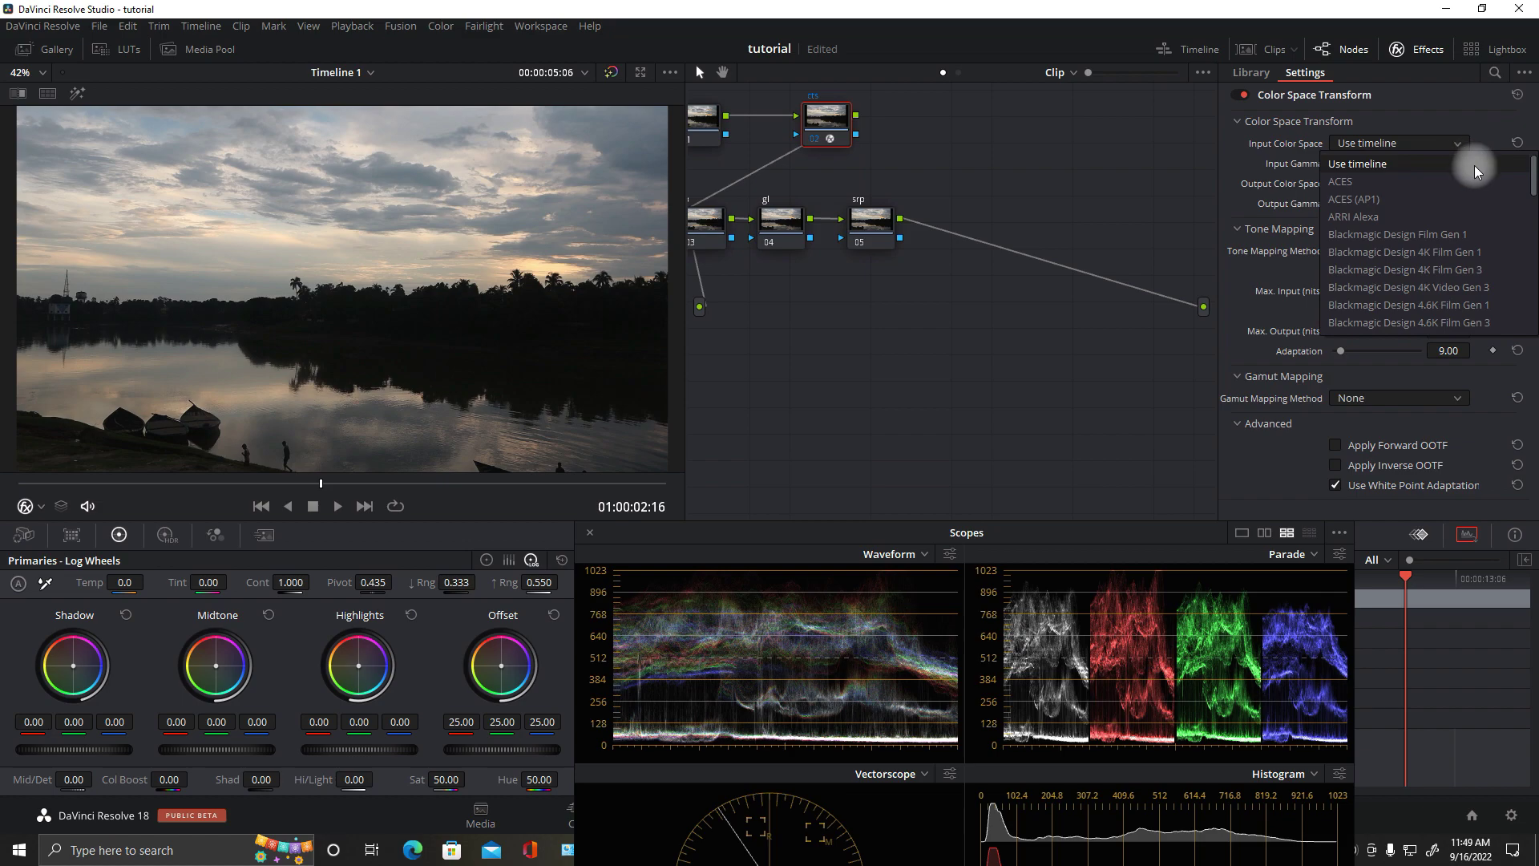
left_click_drag(1533, 172, 1535, 223)
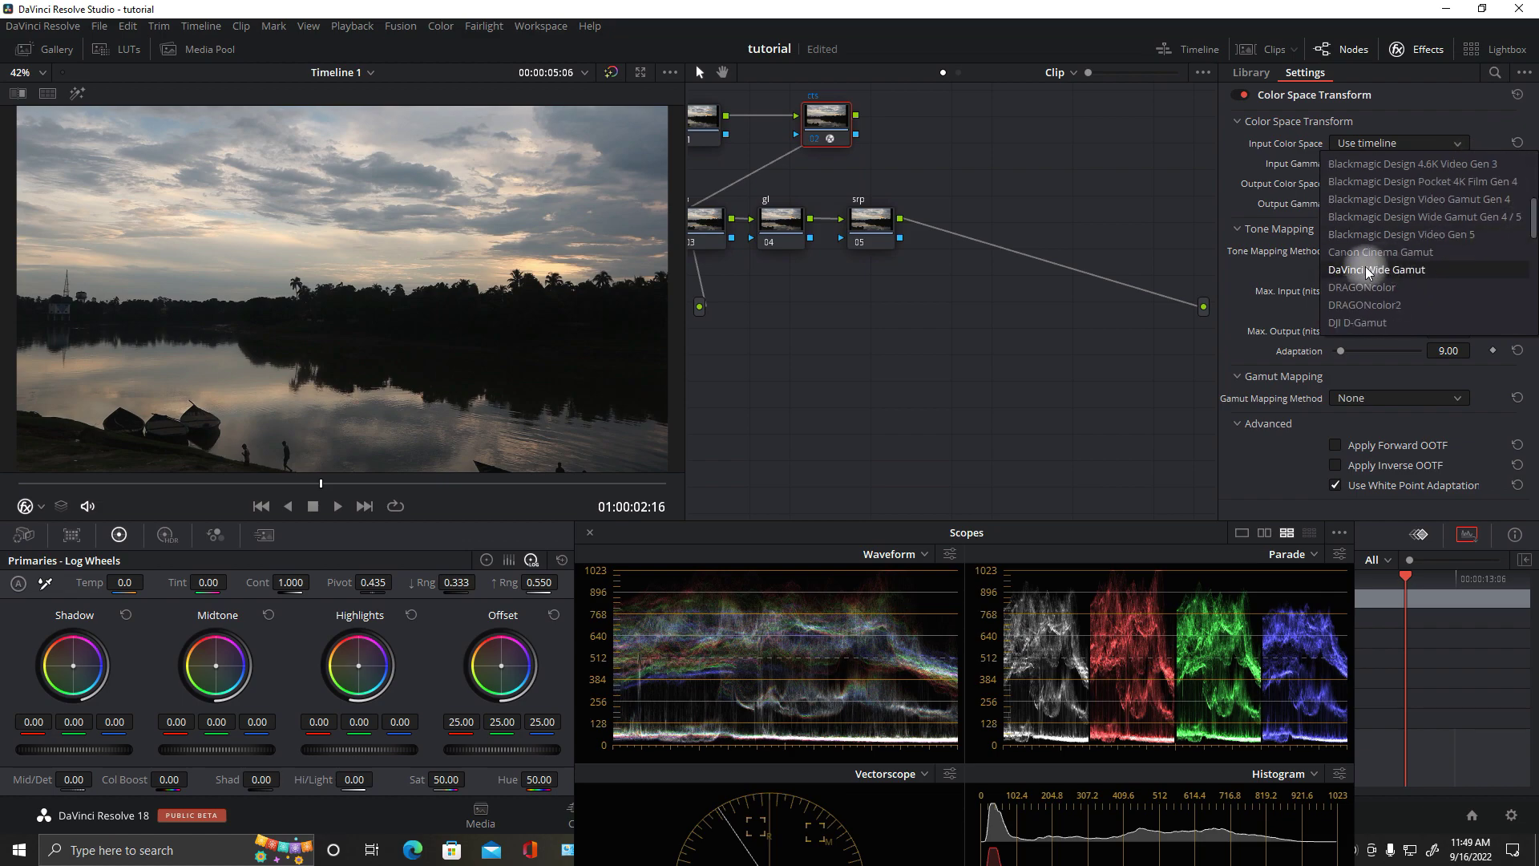
left_click(1415, 253)
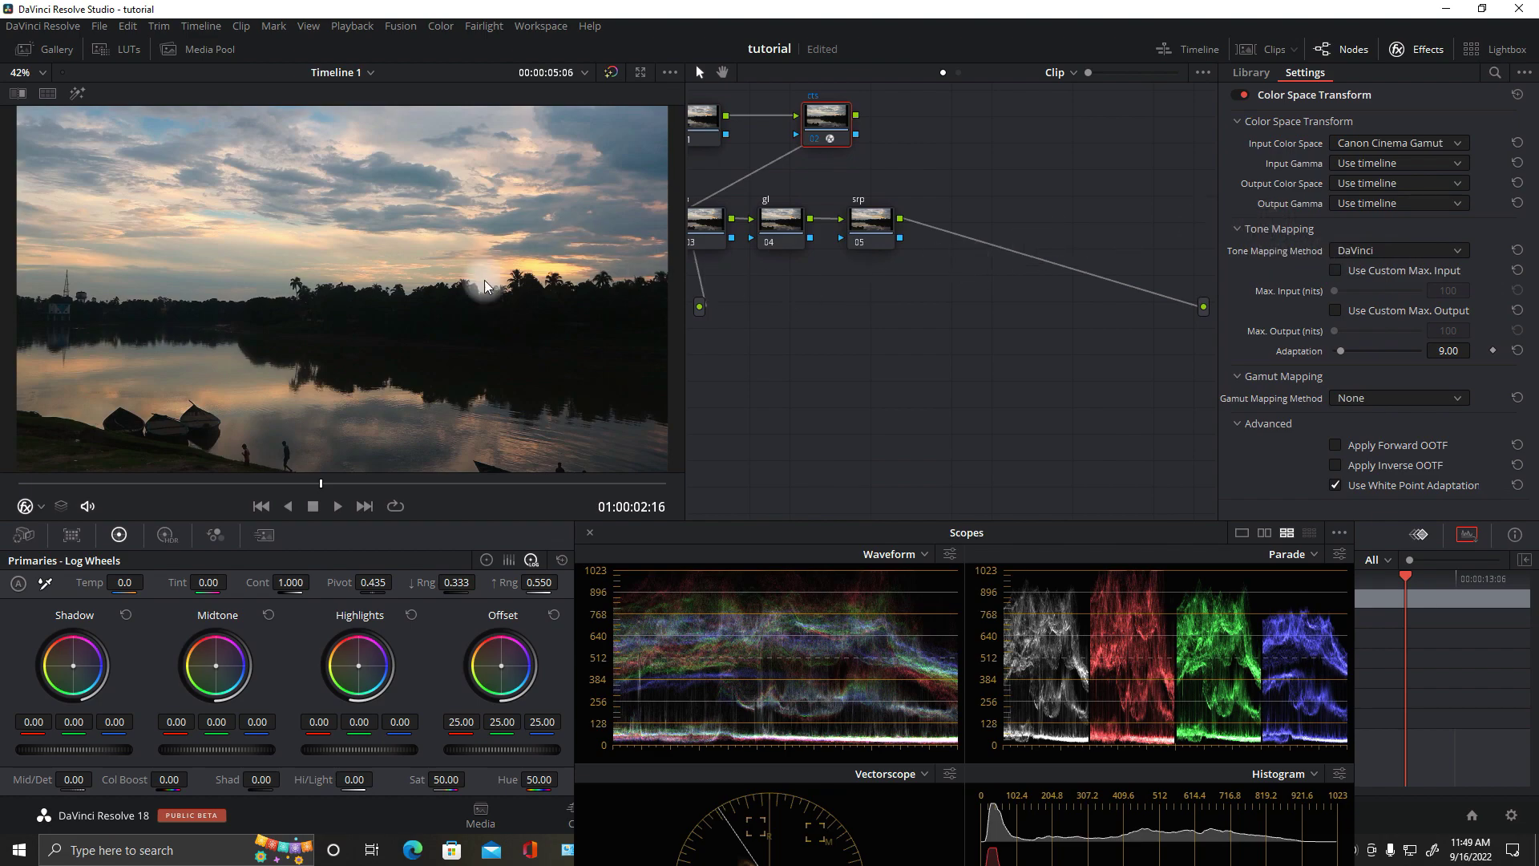
left_click(1243, 93)
left_click(1243, 94)
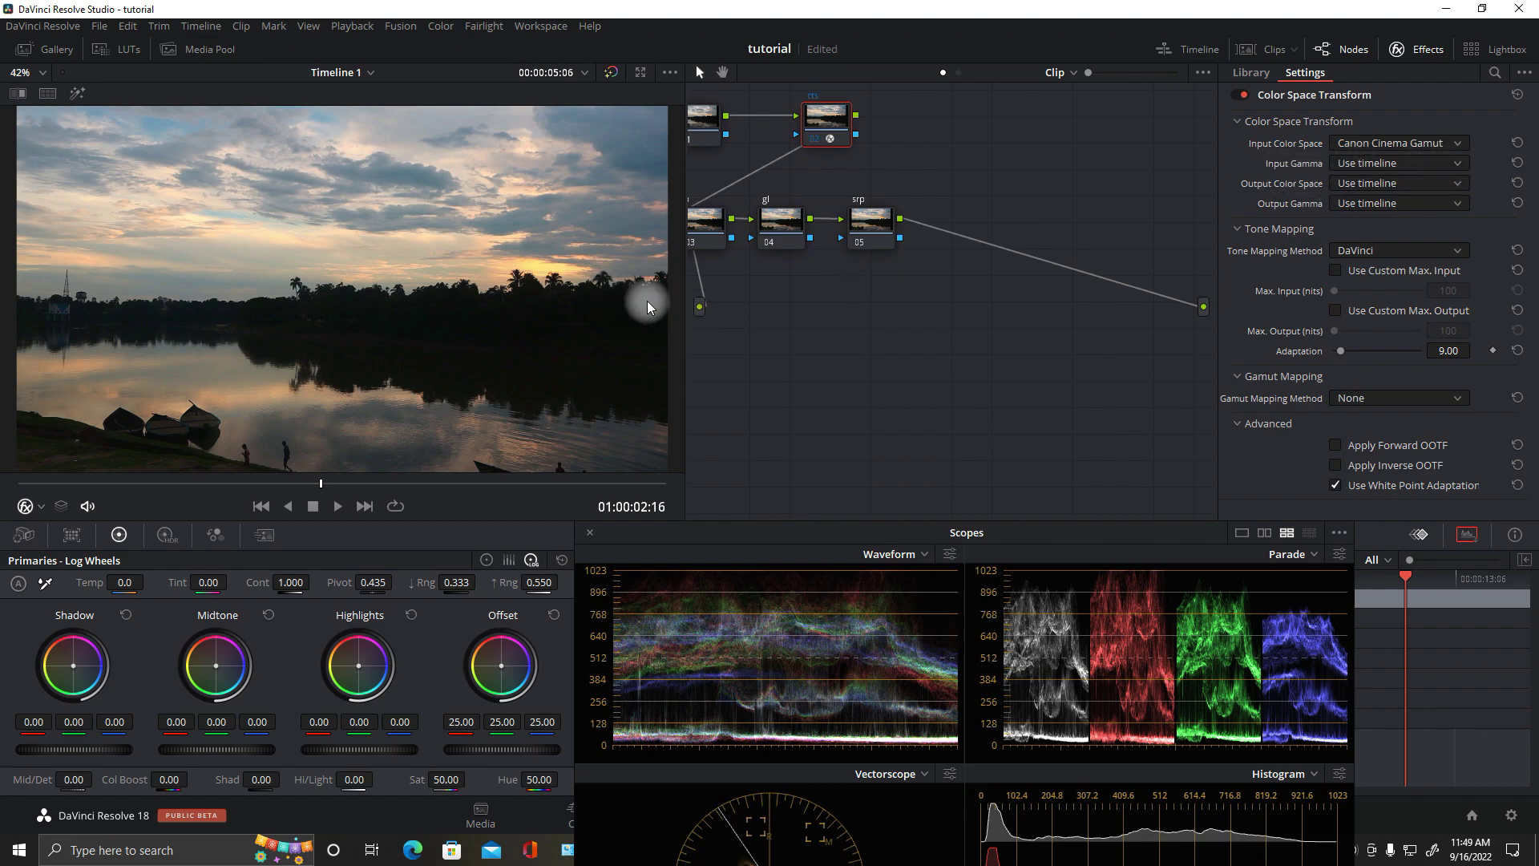
Try Canon Log, then set Input Gamma to FujiFilm F-Log and bypass the transform.
left_click(1451, 164)
scroll(1527, 224, "down", 3)
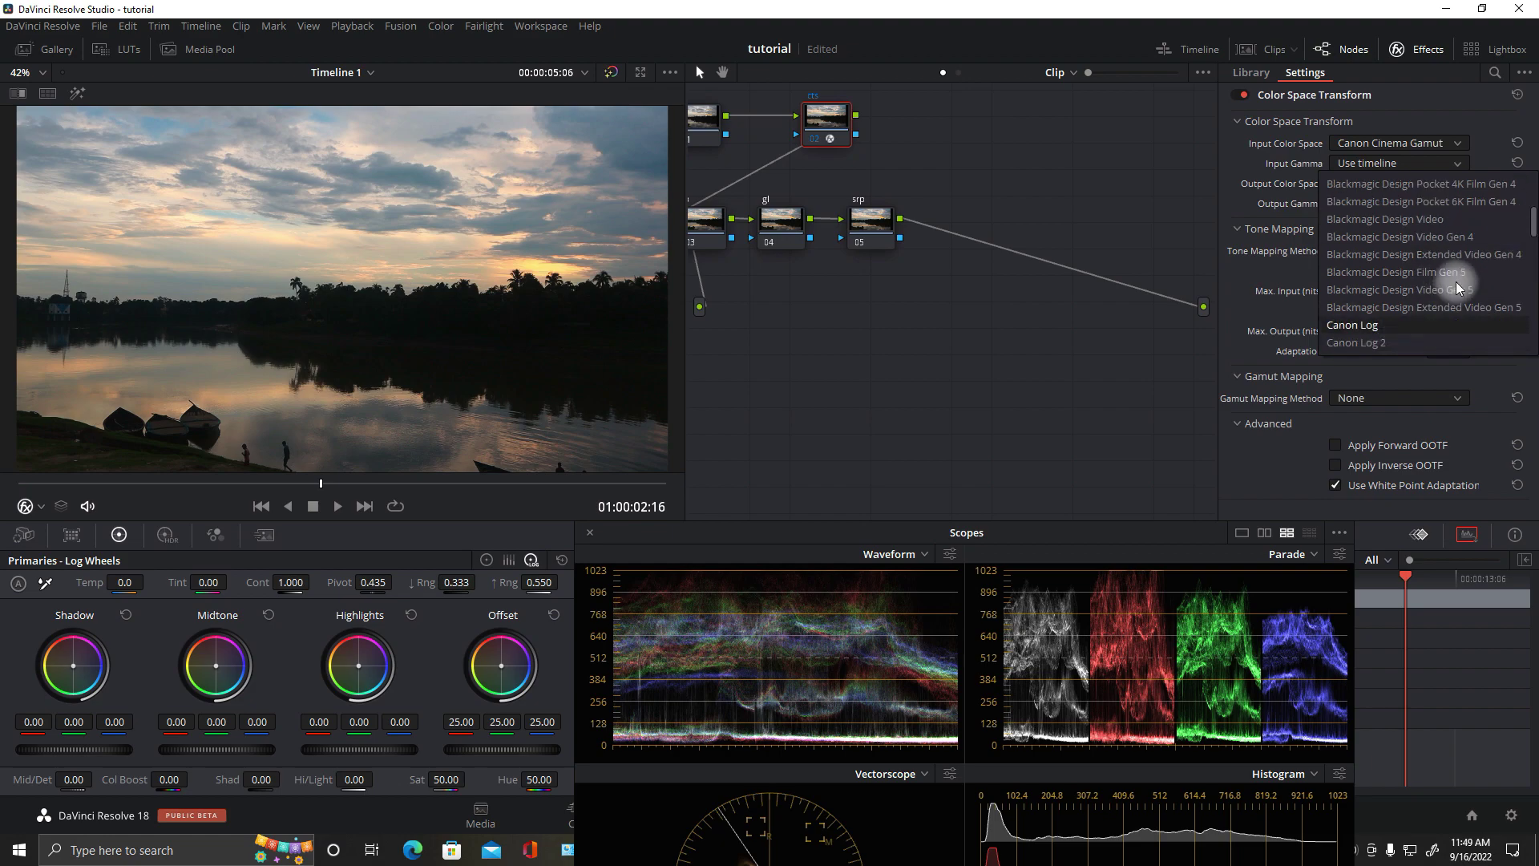
scroll(1533, 225, "down", 2)
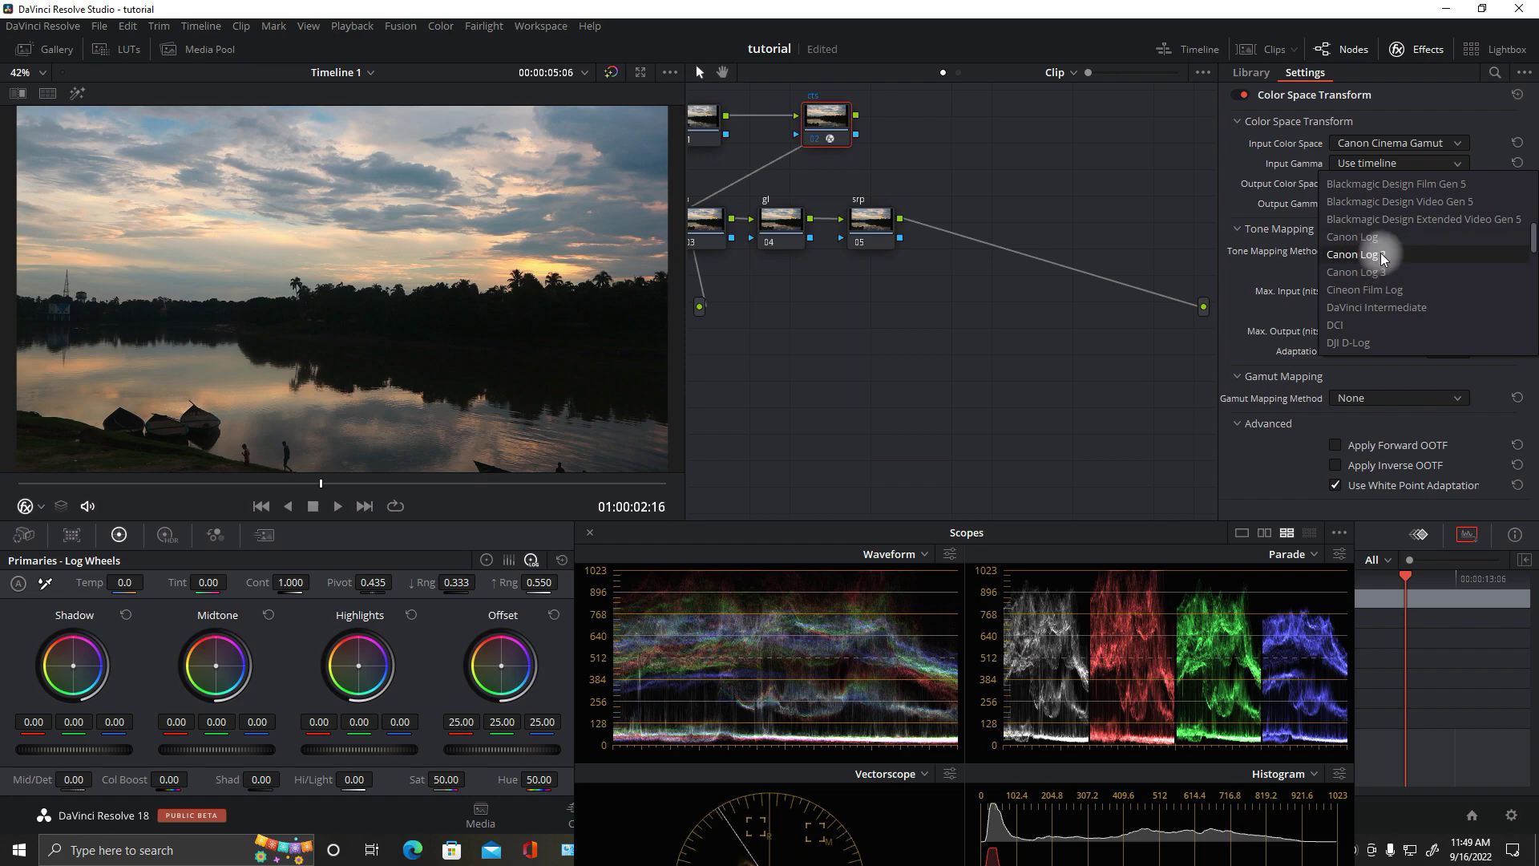
left_click(1355, 237)
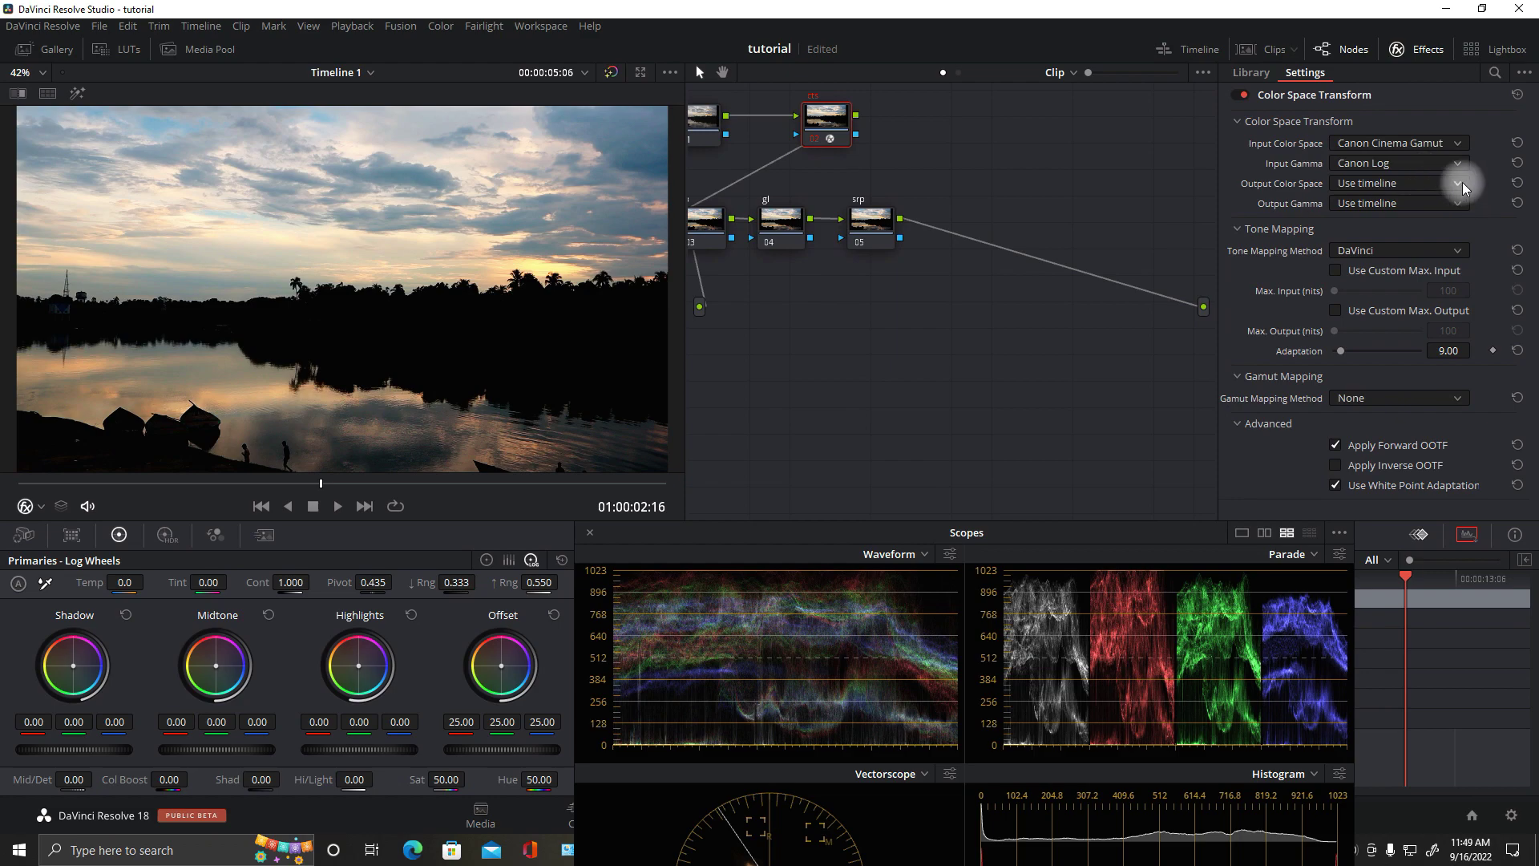
left_click(1517, 162)
left_click(1458, 163)
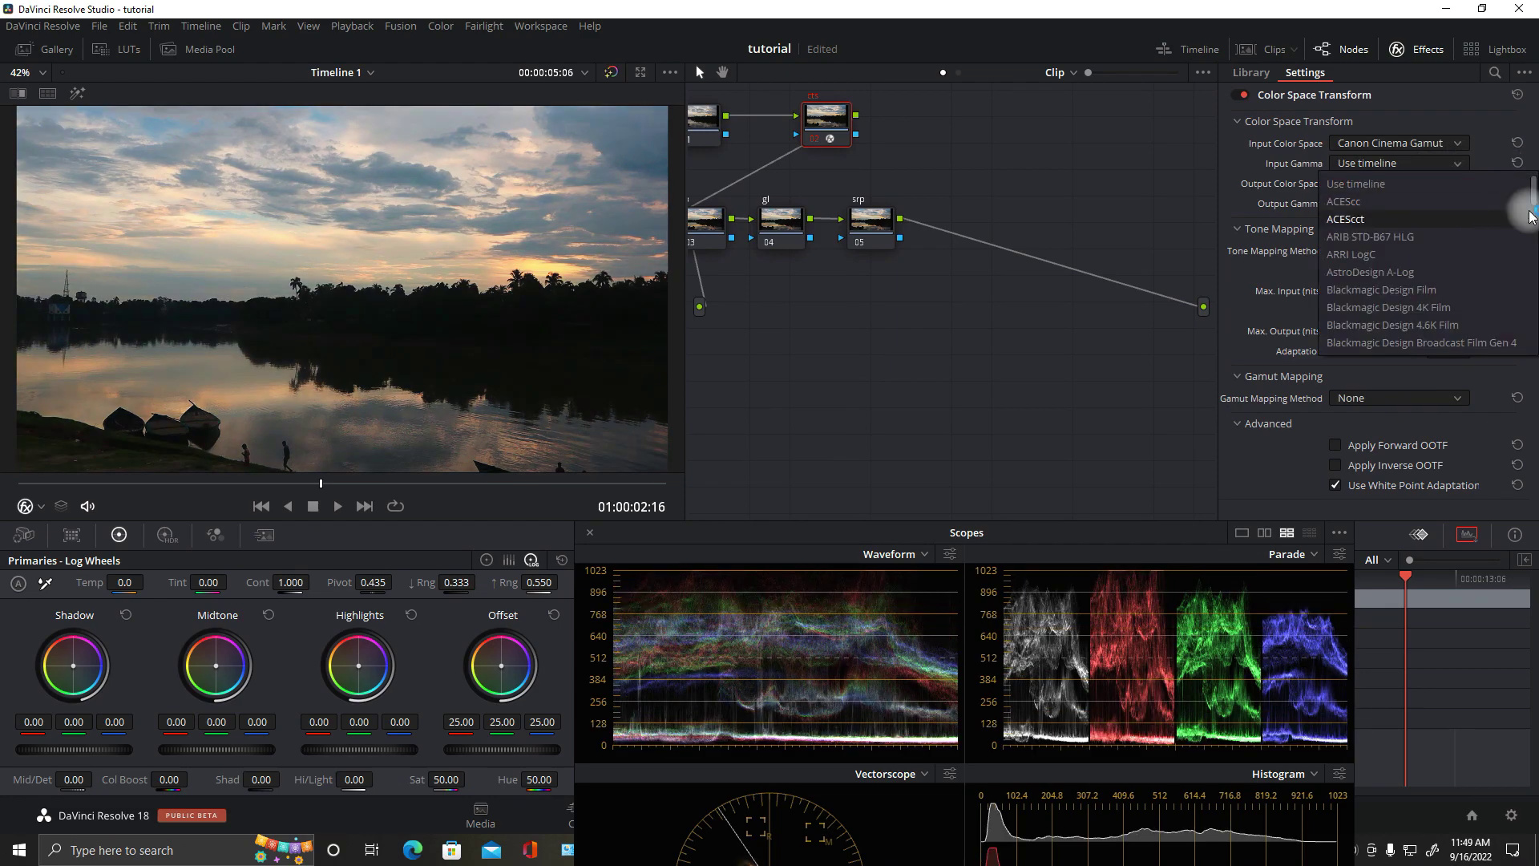
mouse_move(1534, 195)
left_mouse_down()
mouse_move(1533, 260)
mouse_move(1533, 235)
left_mouse_up()
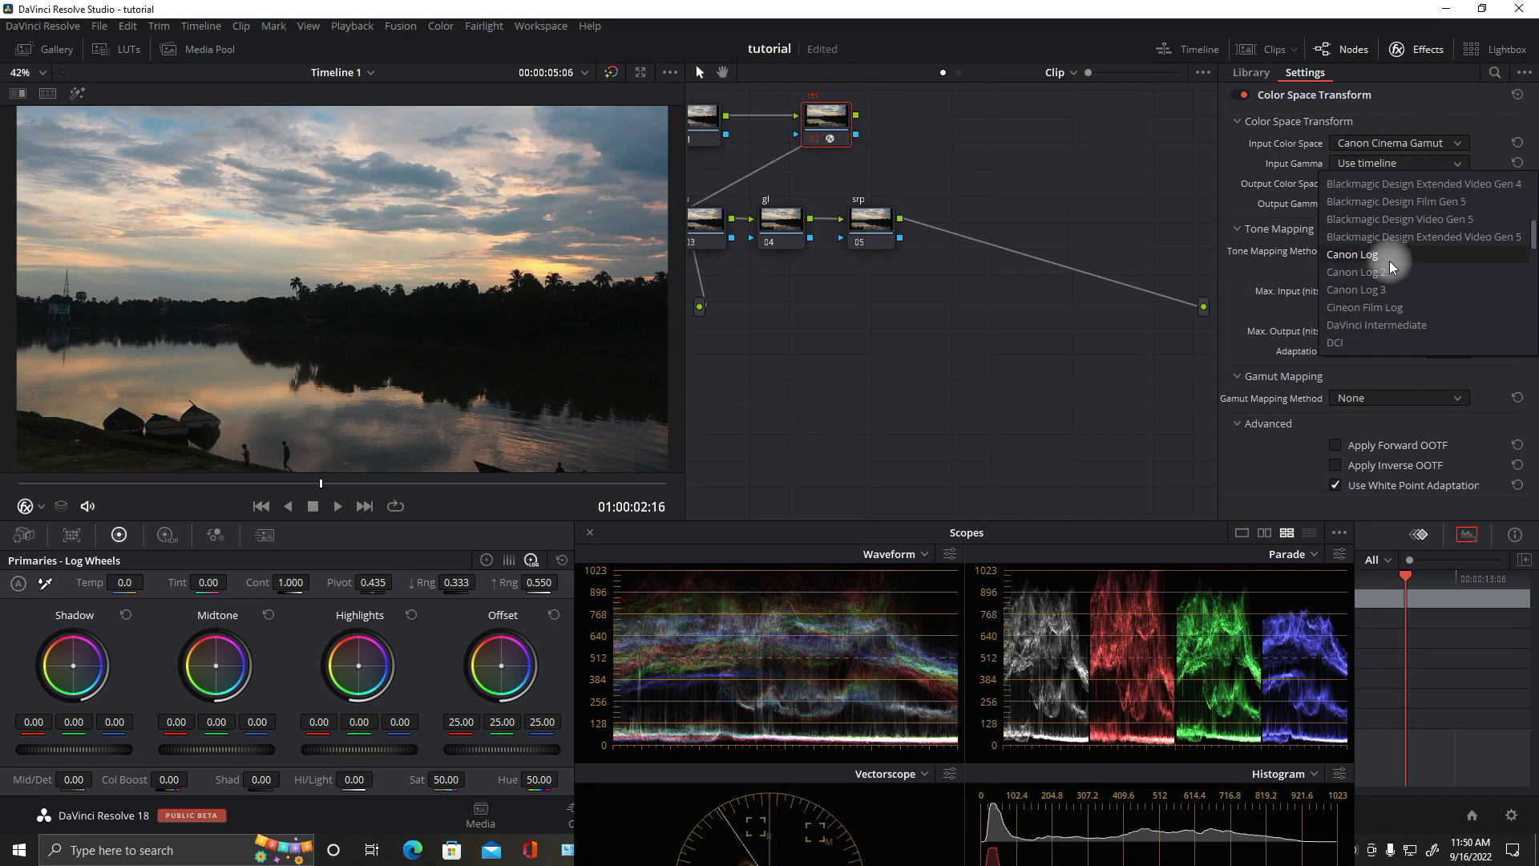
scroll(1415, 349, "down", 1)
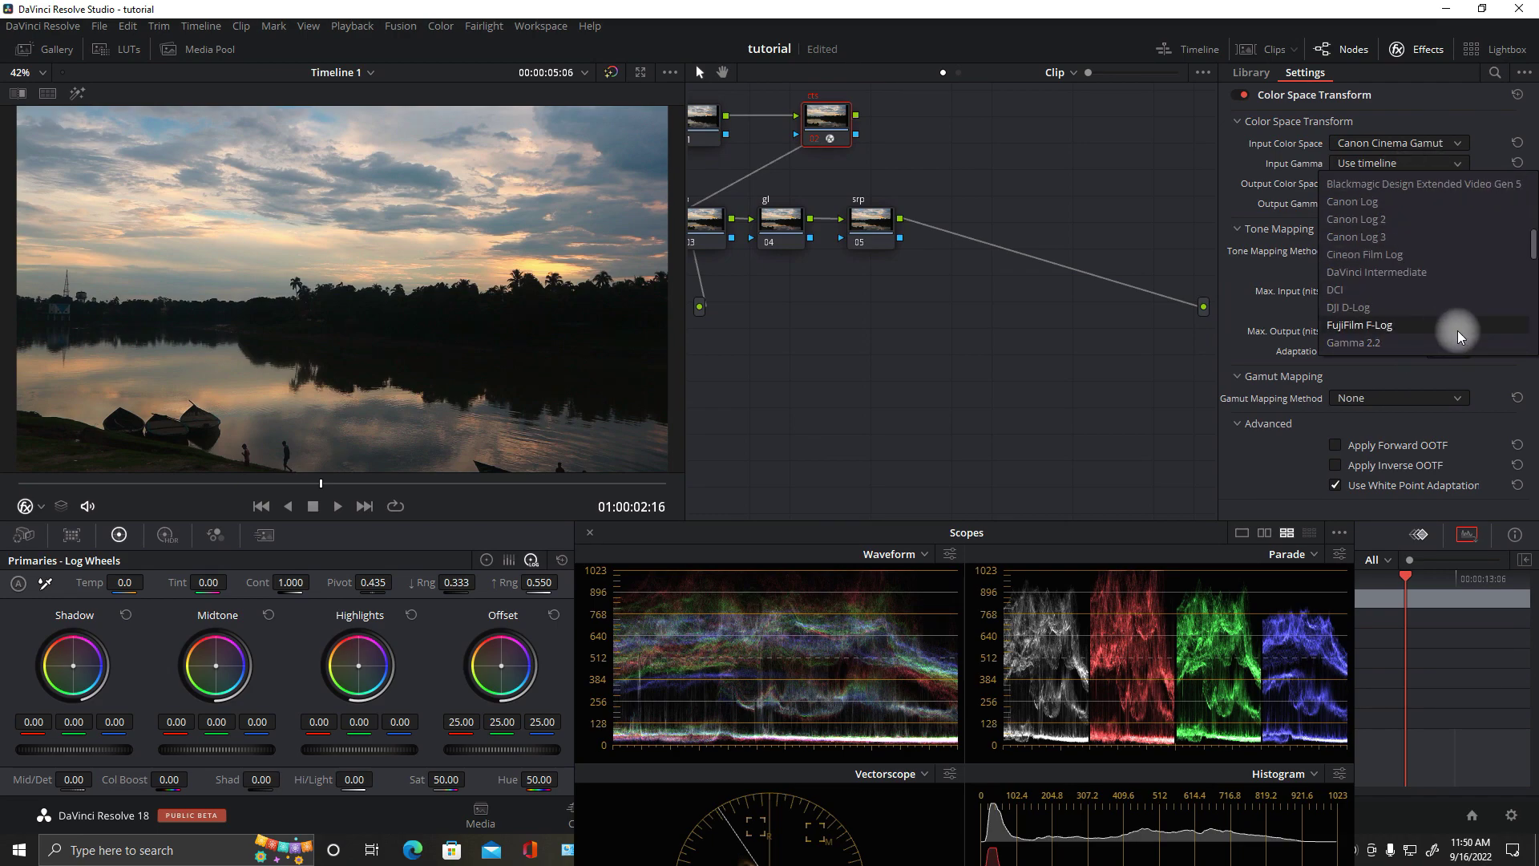
left_click(1381, 334)
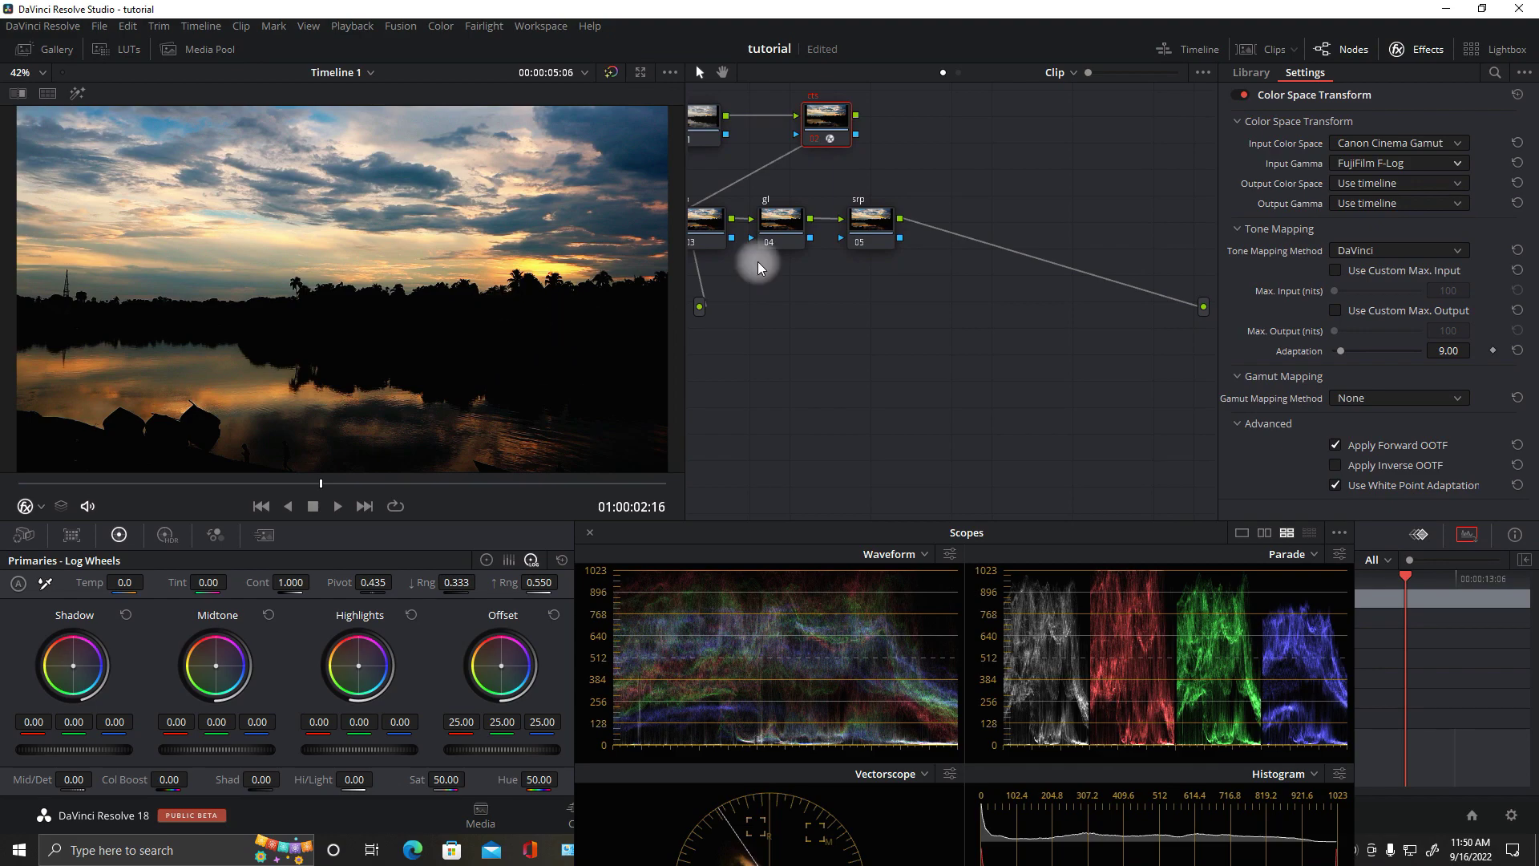
left_click(1241, 97)
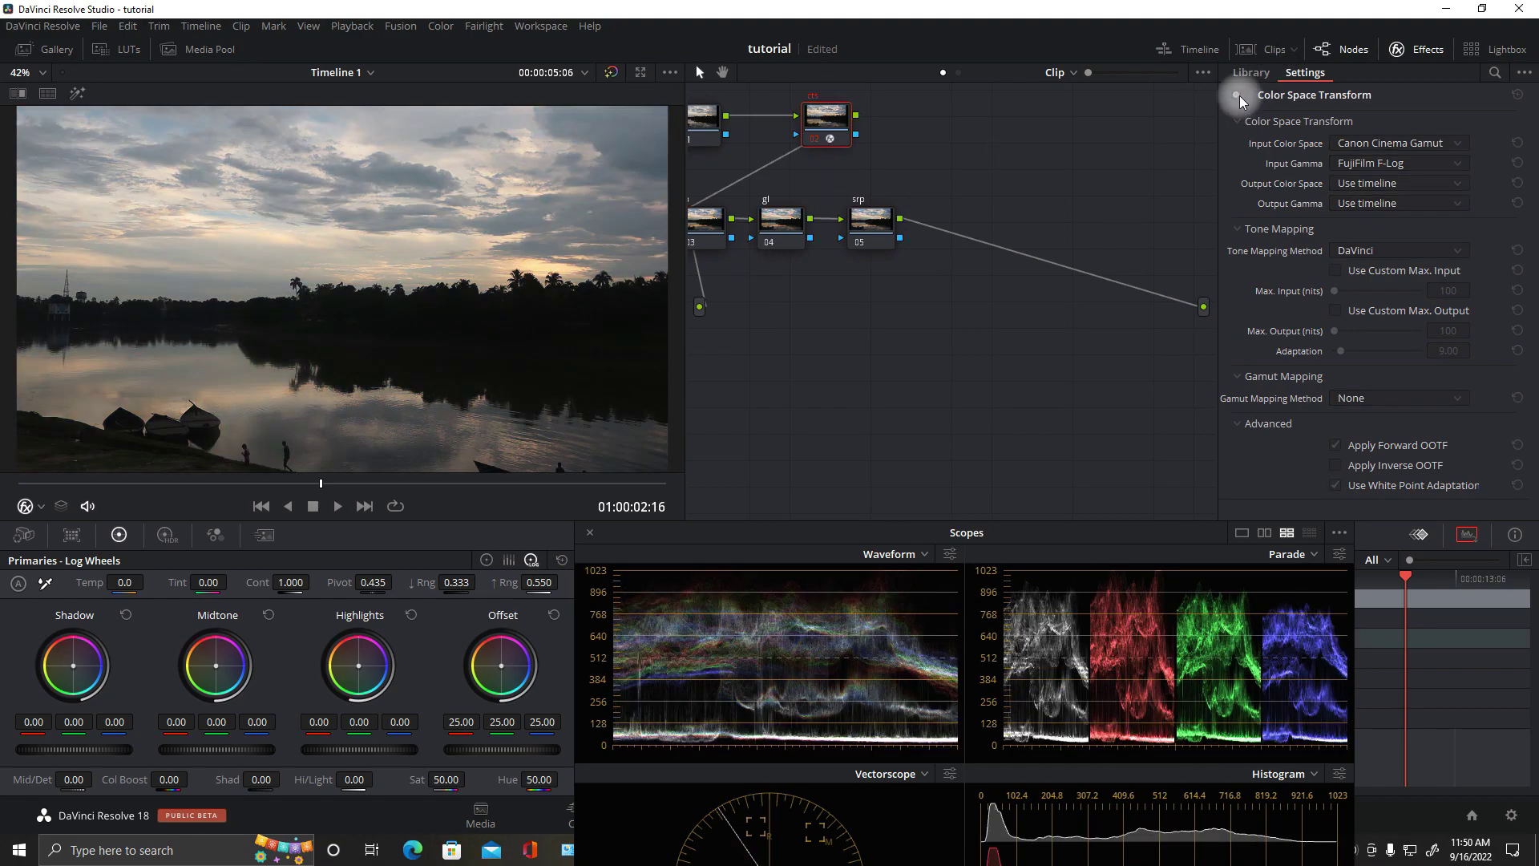
Toggle the Color Space Transform off and on for a before/after view, leaving it enabled.
left_click(1240, 96)
left_click(1243, 96)
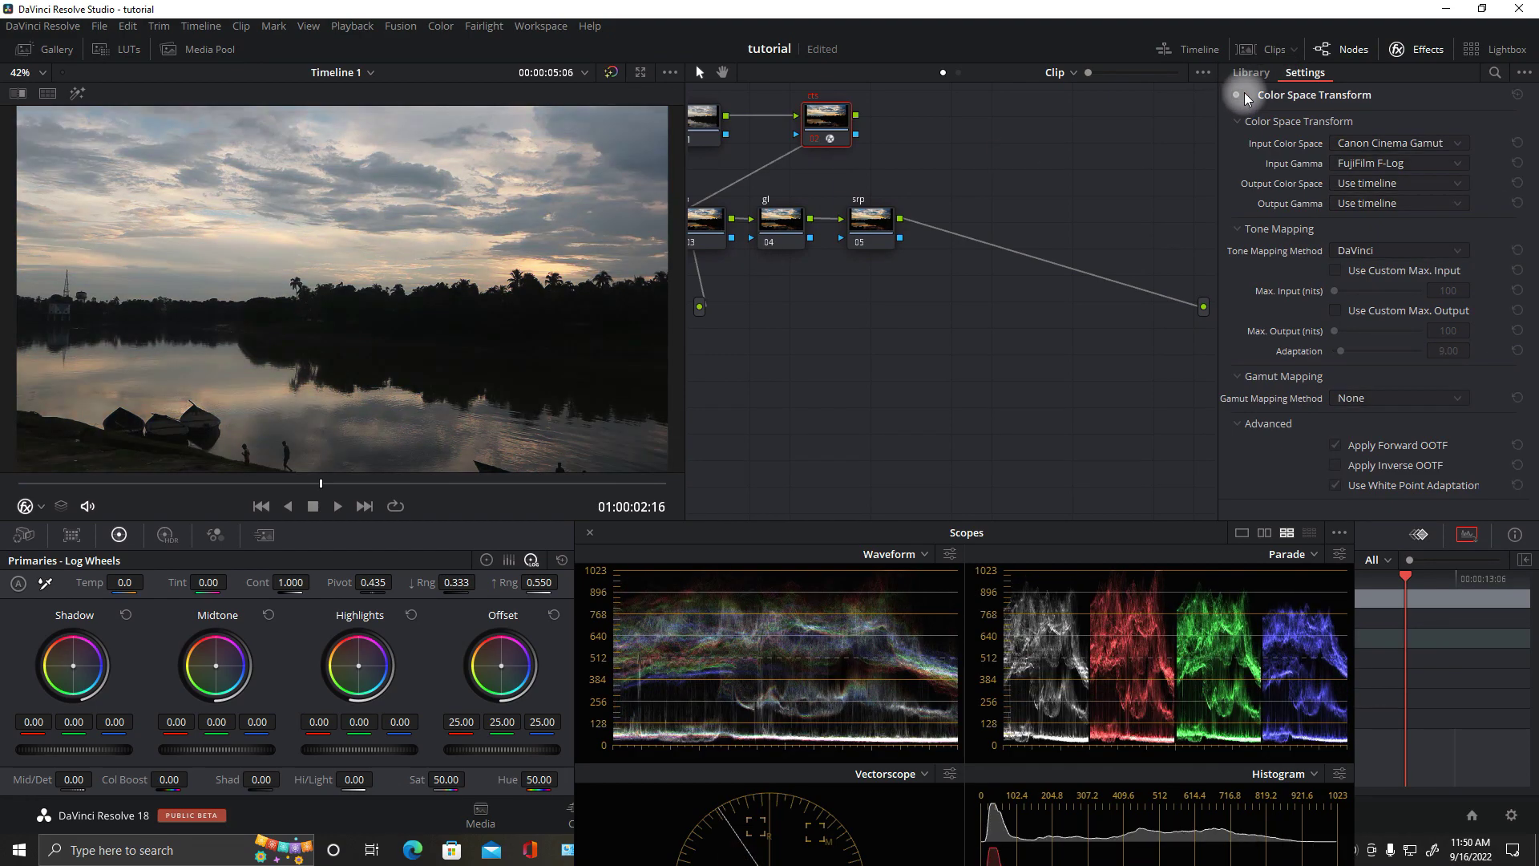
left_click(1243, 96)
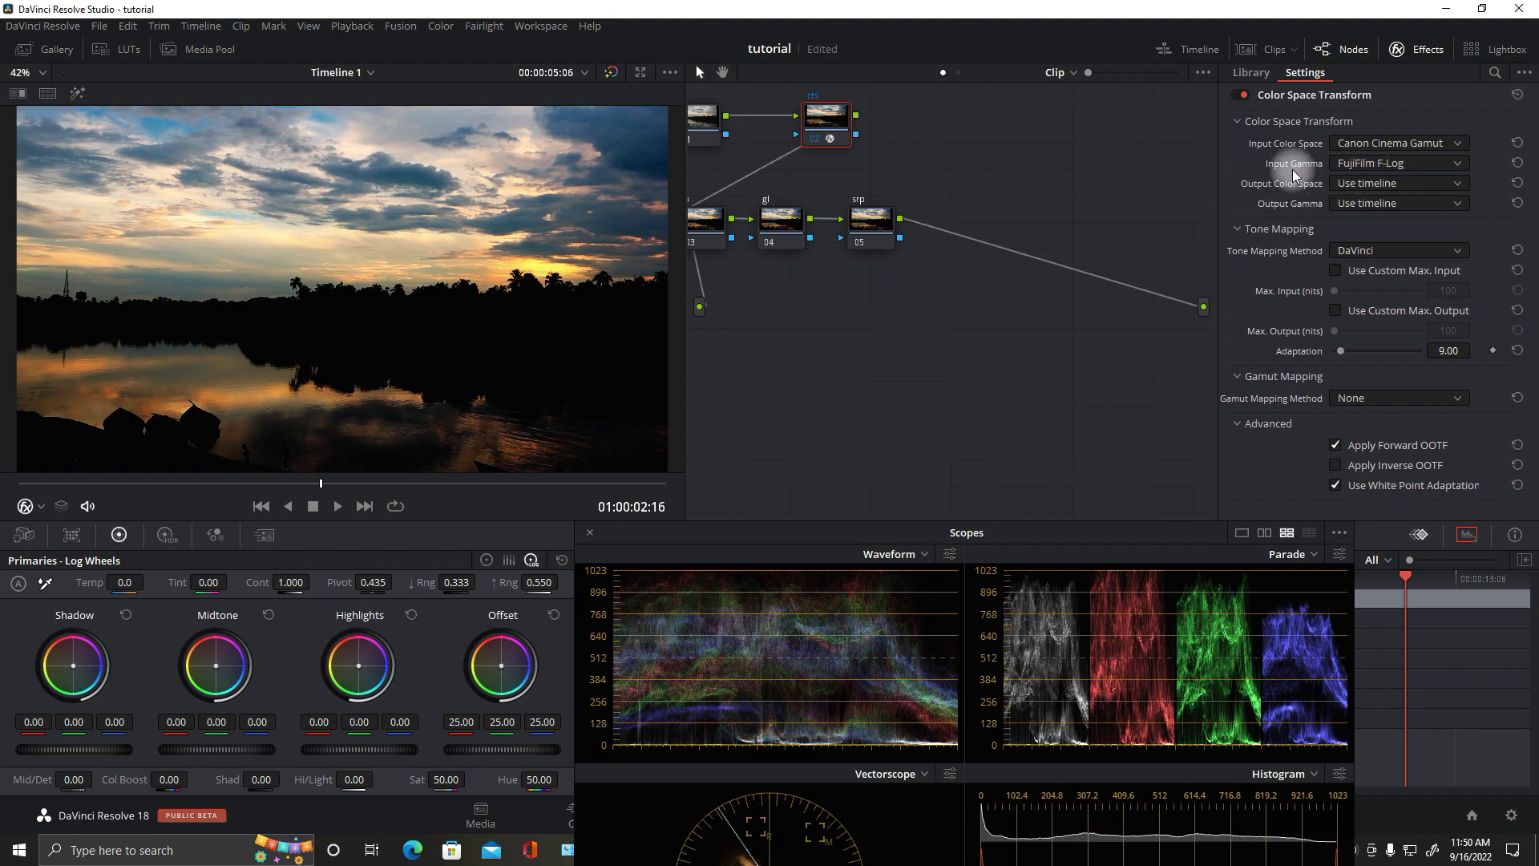
Select the b node and set Log Highlights to -0.09 red and about 0.23 blue.
left_click(1417, 50)
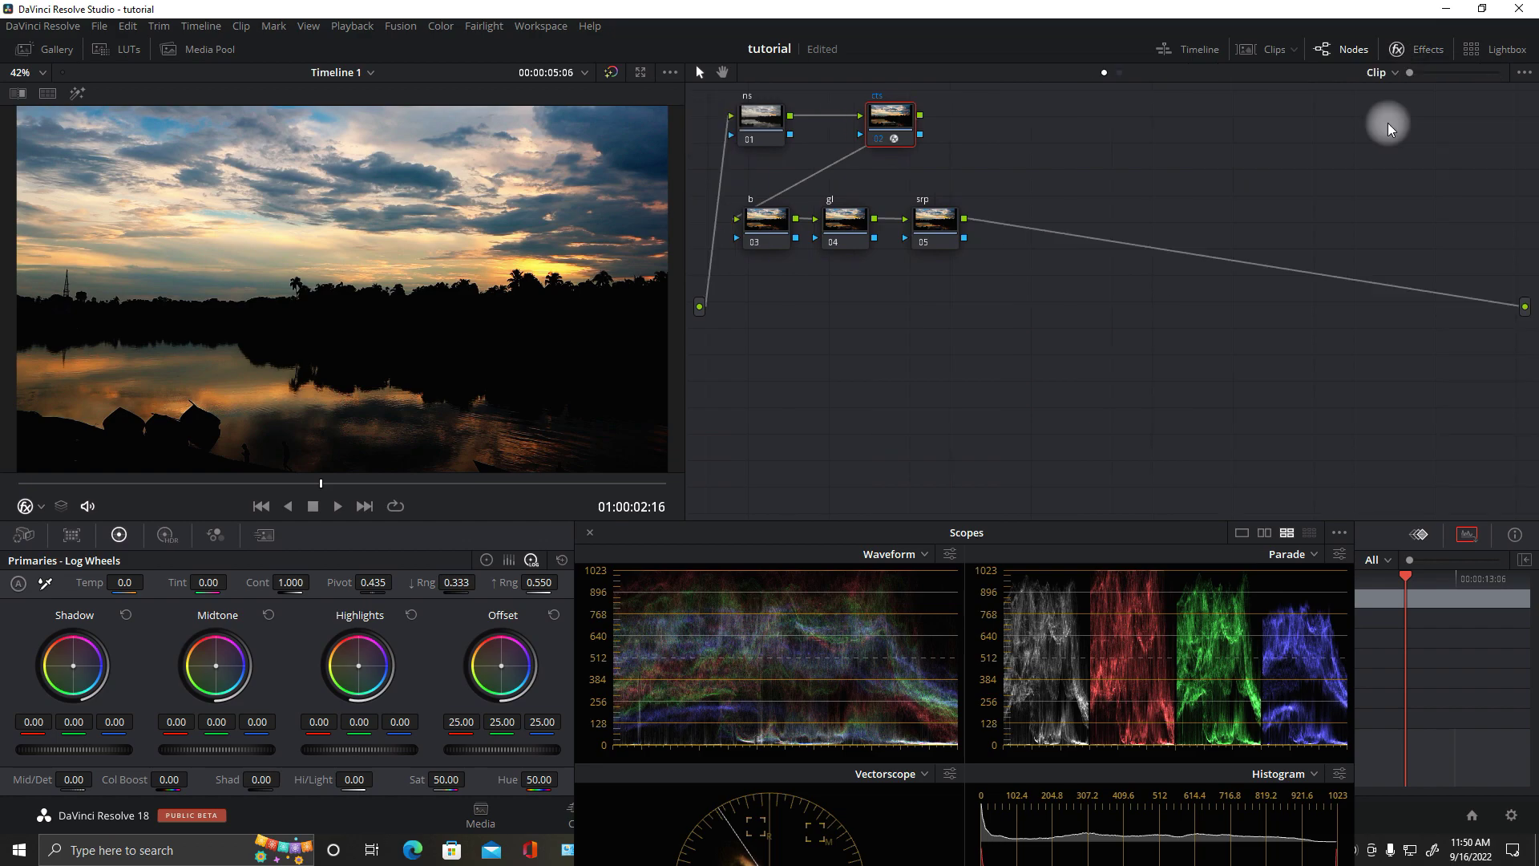
left_click_drag(901, 125, 862, 122)
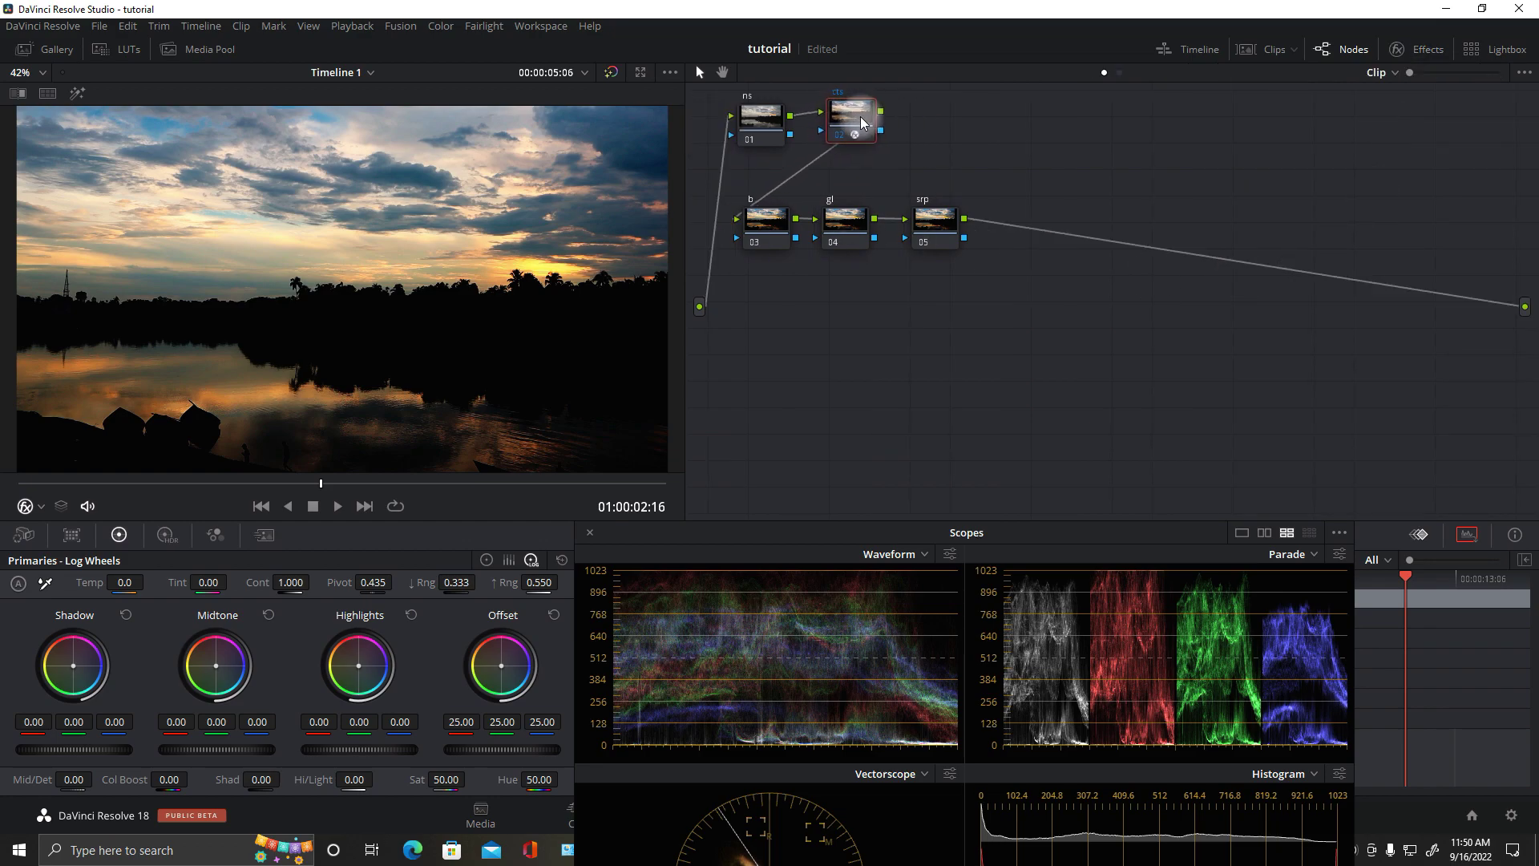
left_click_drag(770, 230, 772, 227)
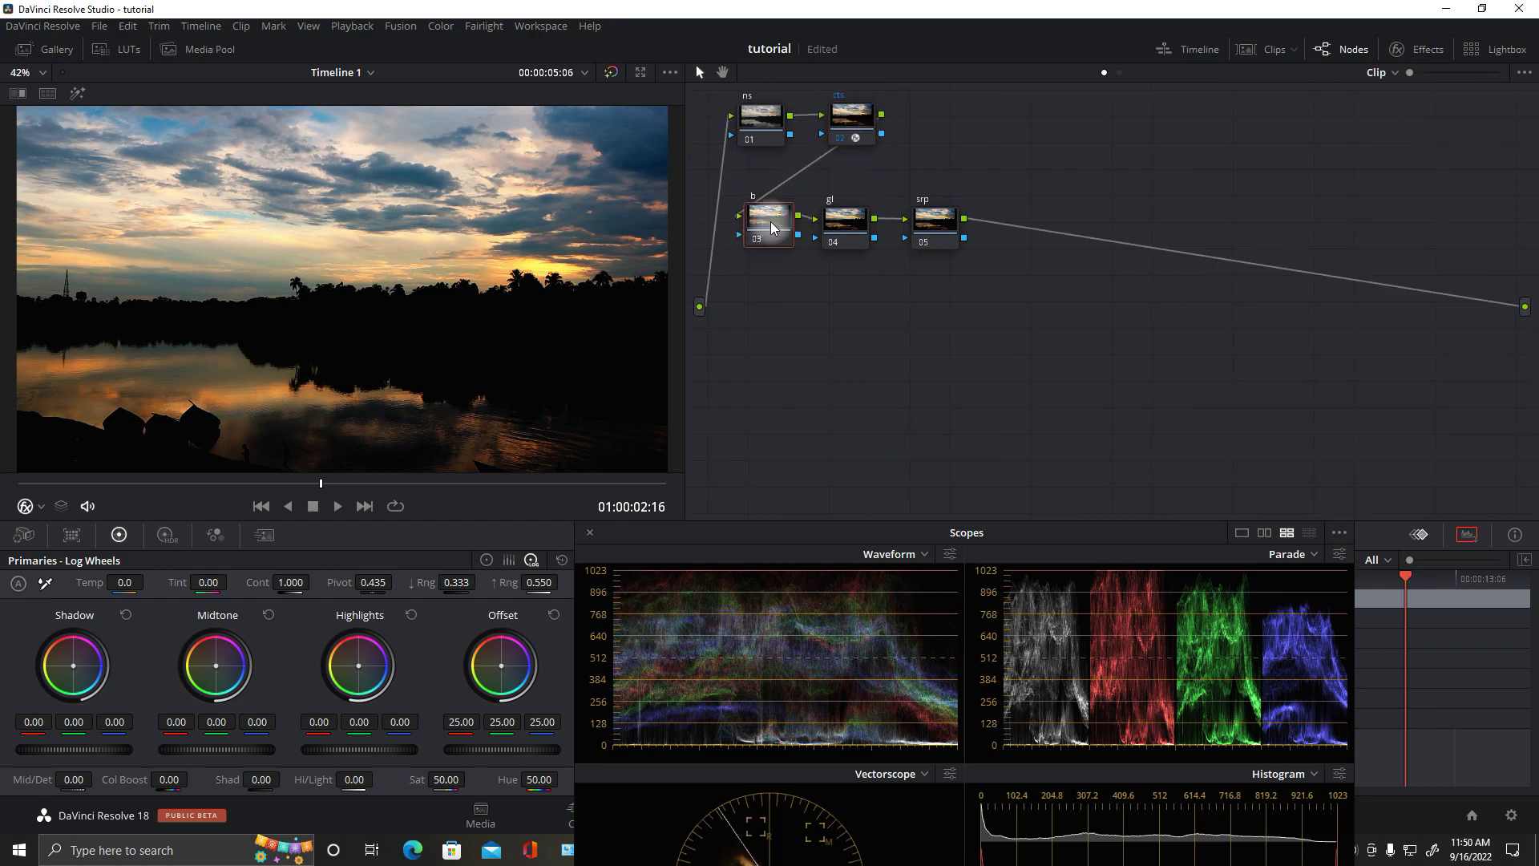
left_click_drag(1177, 532, 1320, 80)
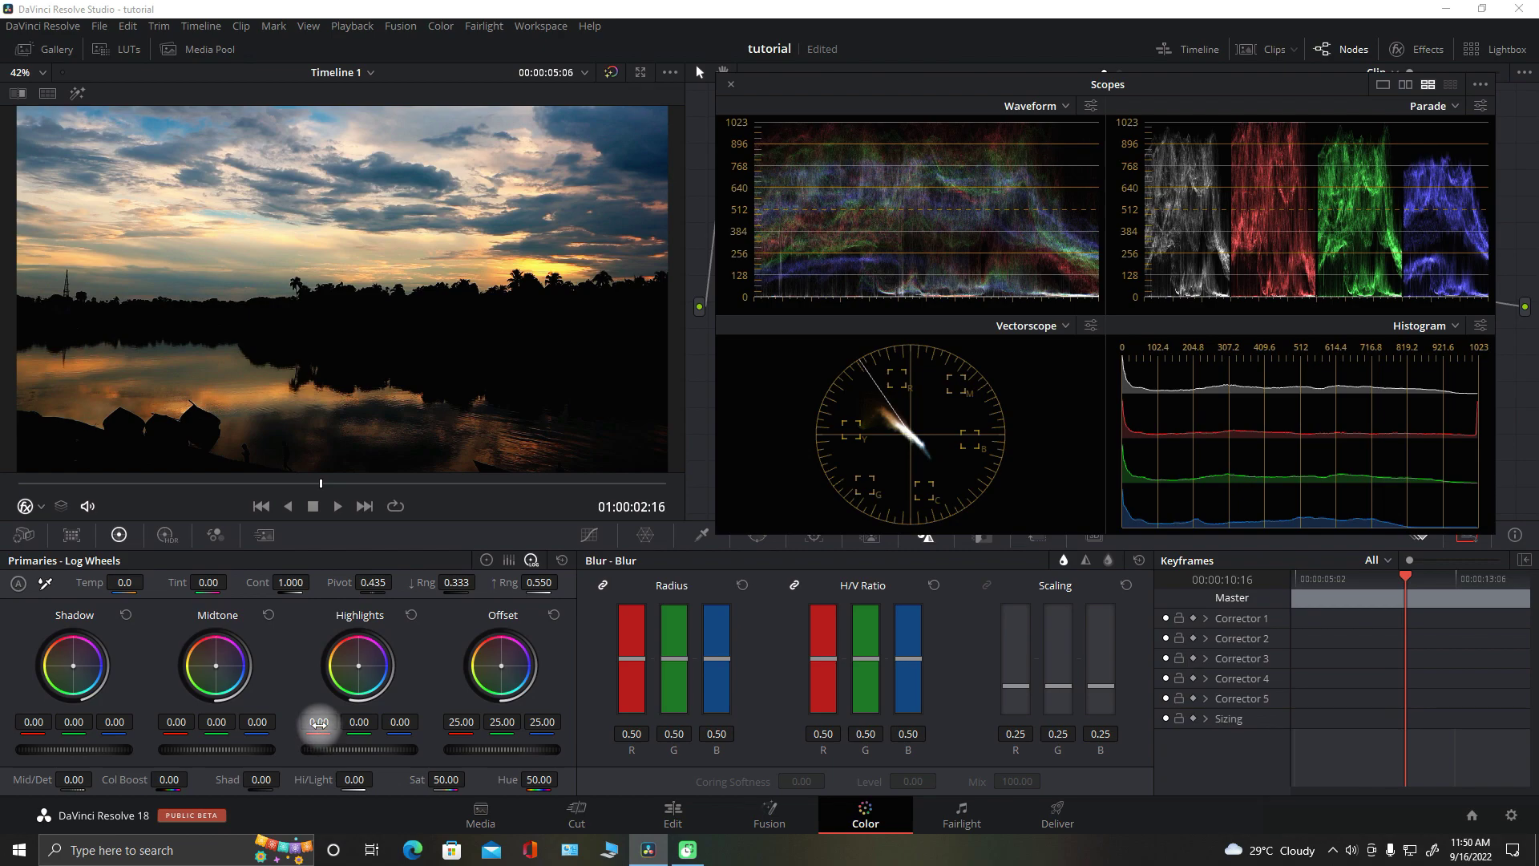
left_click_drag(318, 722, 288, 725)
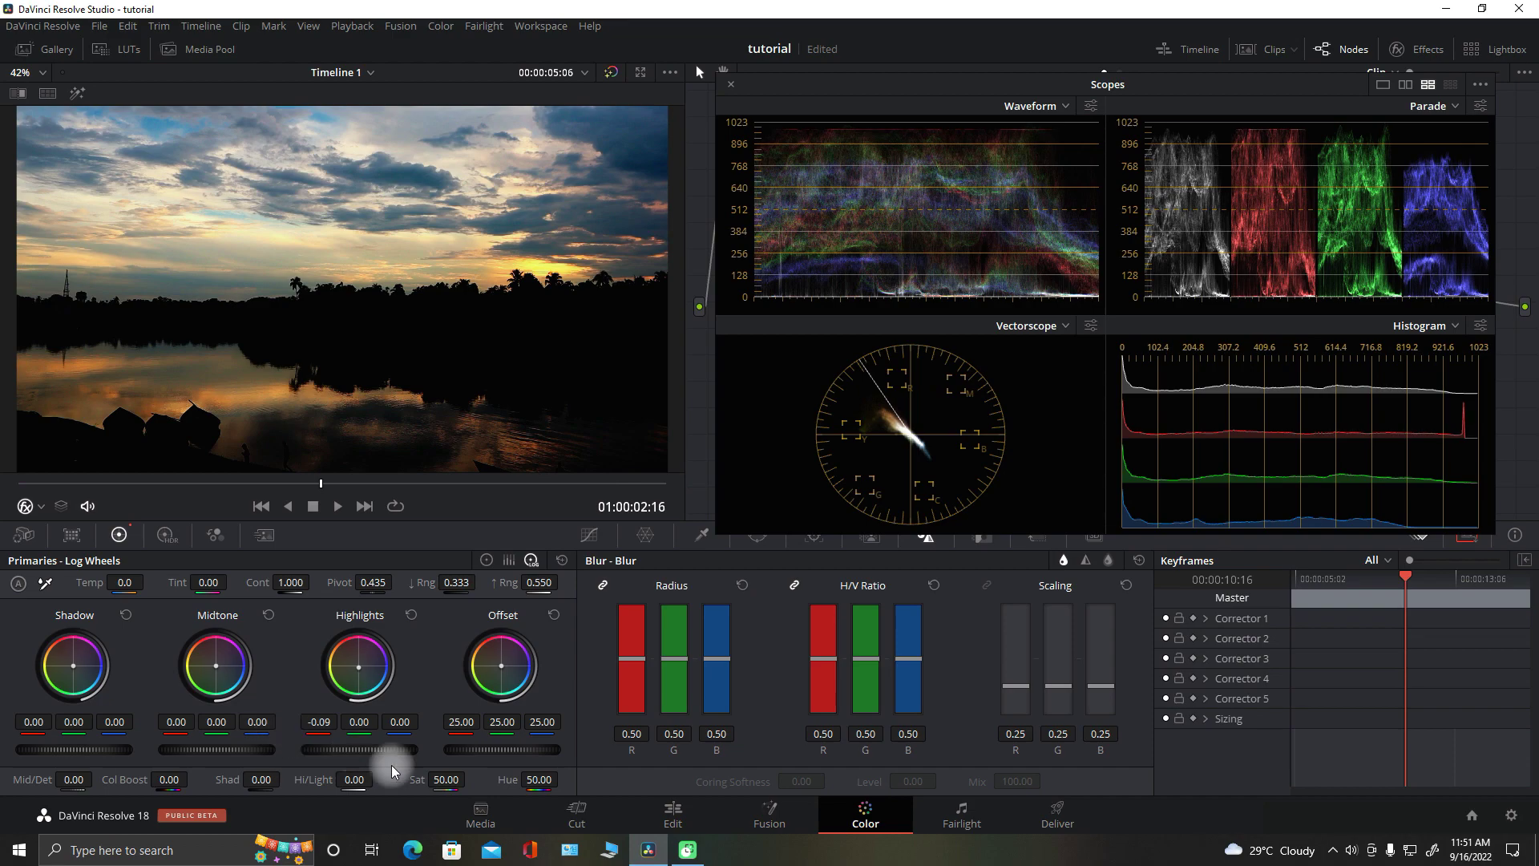
left_click_drag(388, 724, 501, 712)
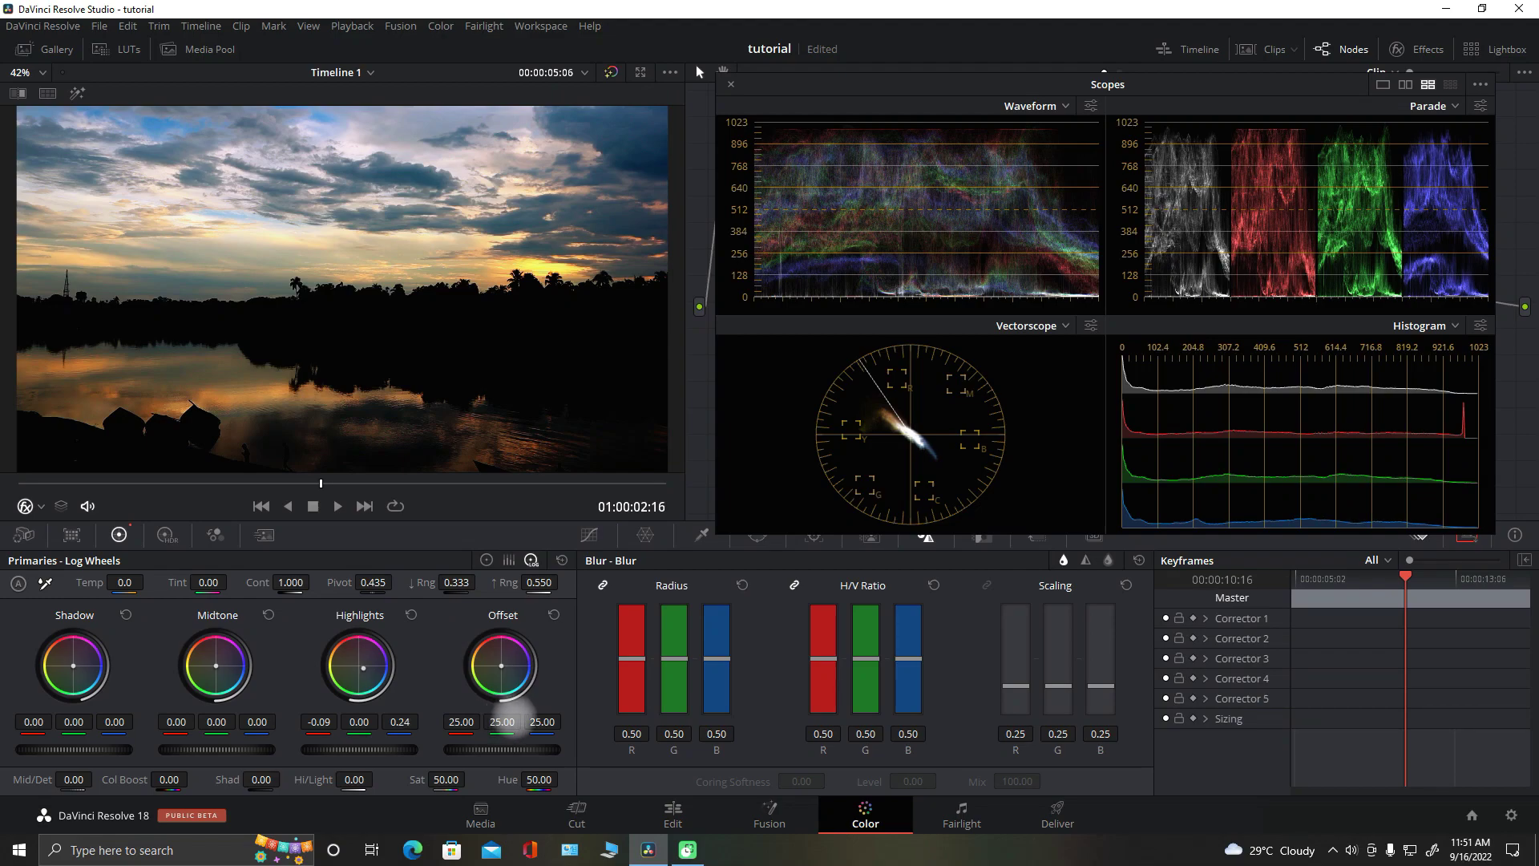
left_click_drag(505, 711, 499, 709)
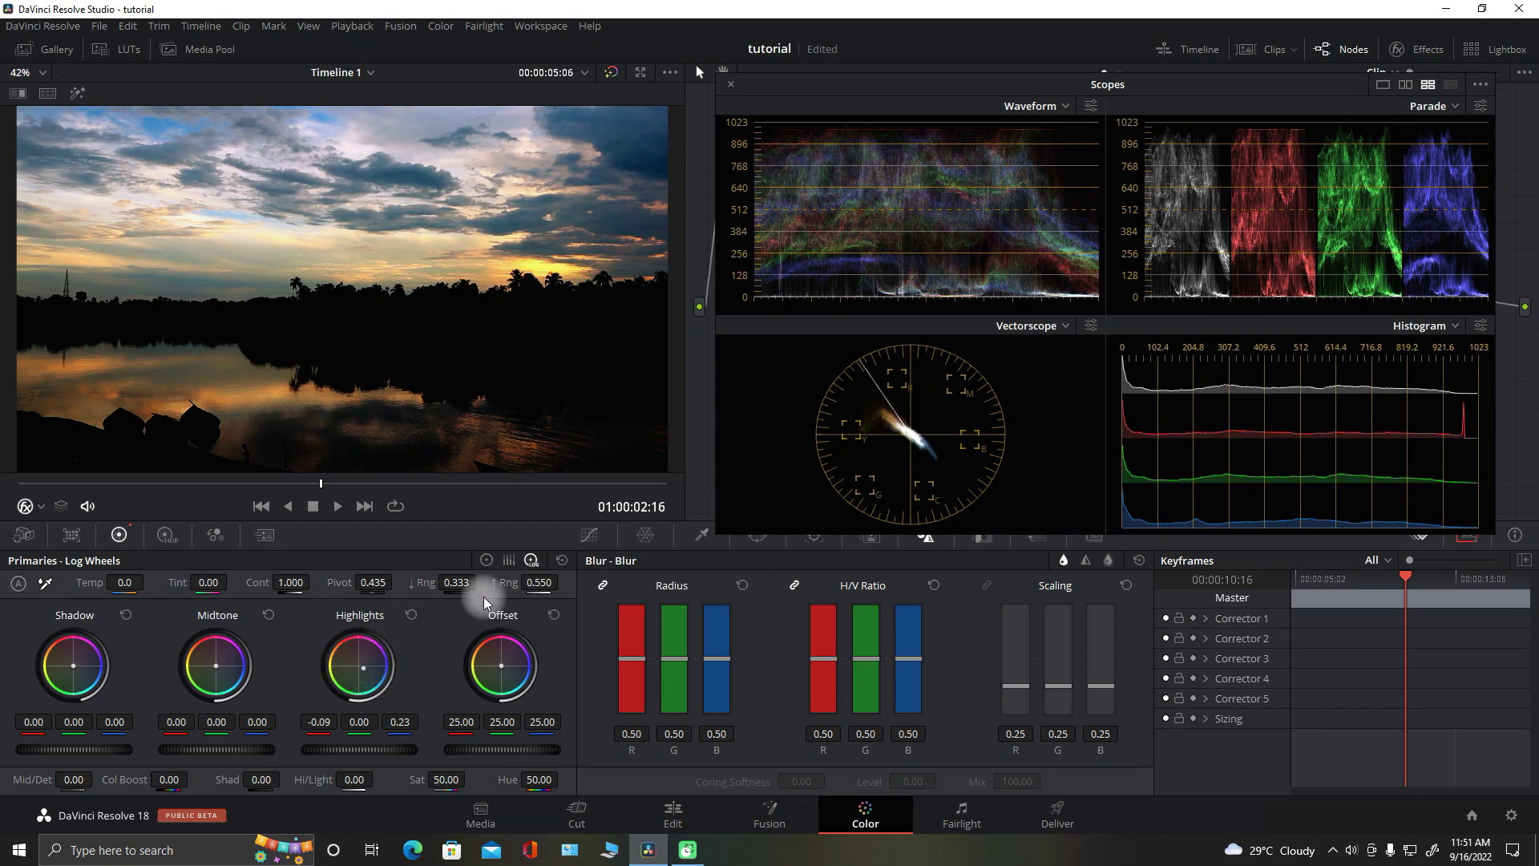
In the Color Wheels, lift the shadows slightly and set Gain to 1.02.
left_click(486, 560)
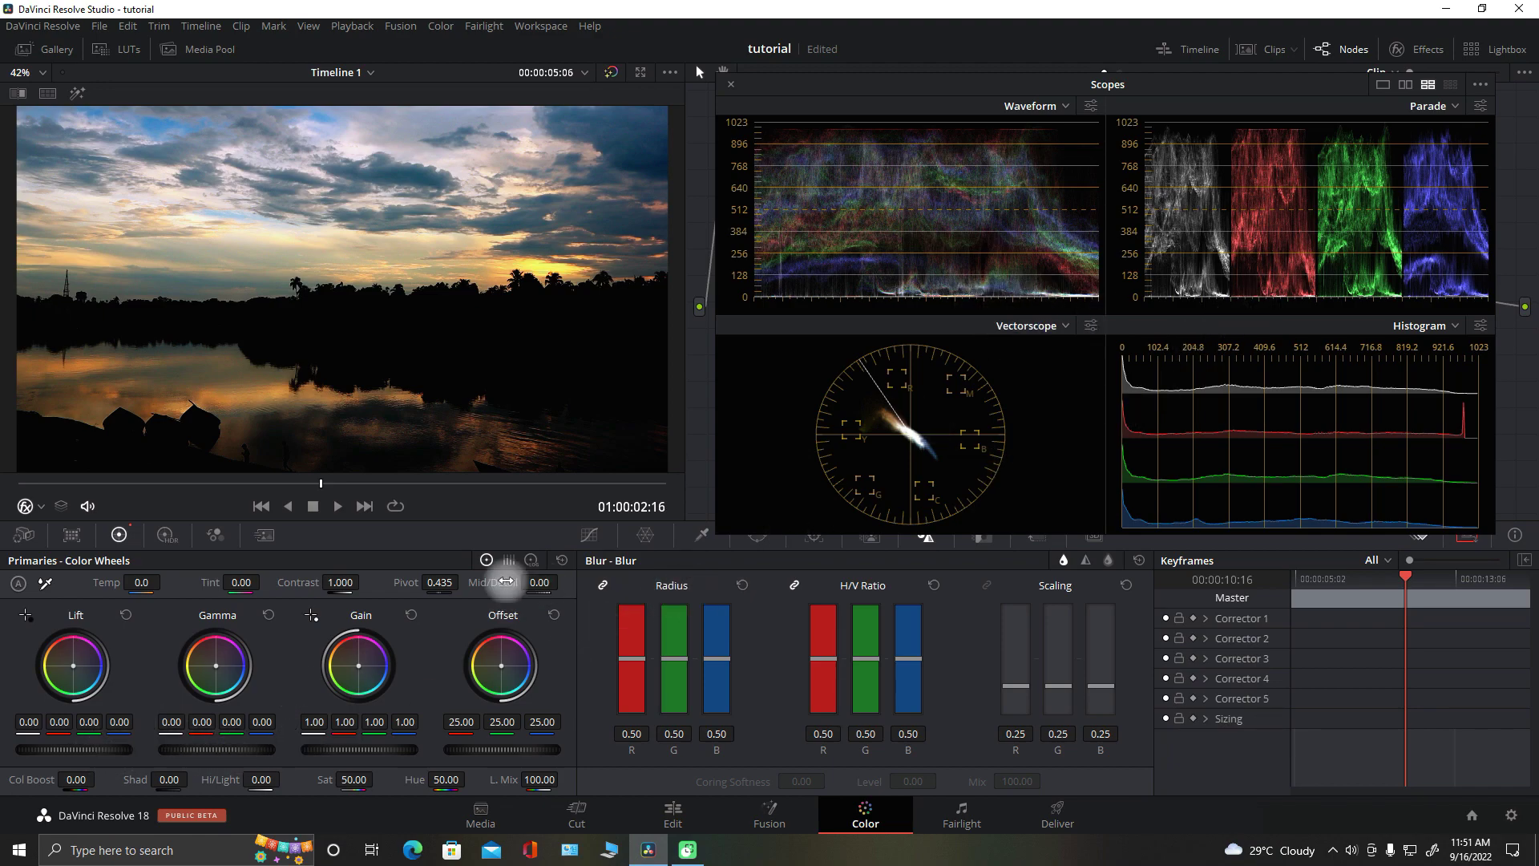
mouse_move(70, 750)
left_mouse_down()
mouse_move(84, 751)
mouse_move(54, 740)
left_mouse_up()
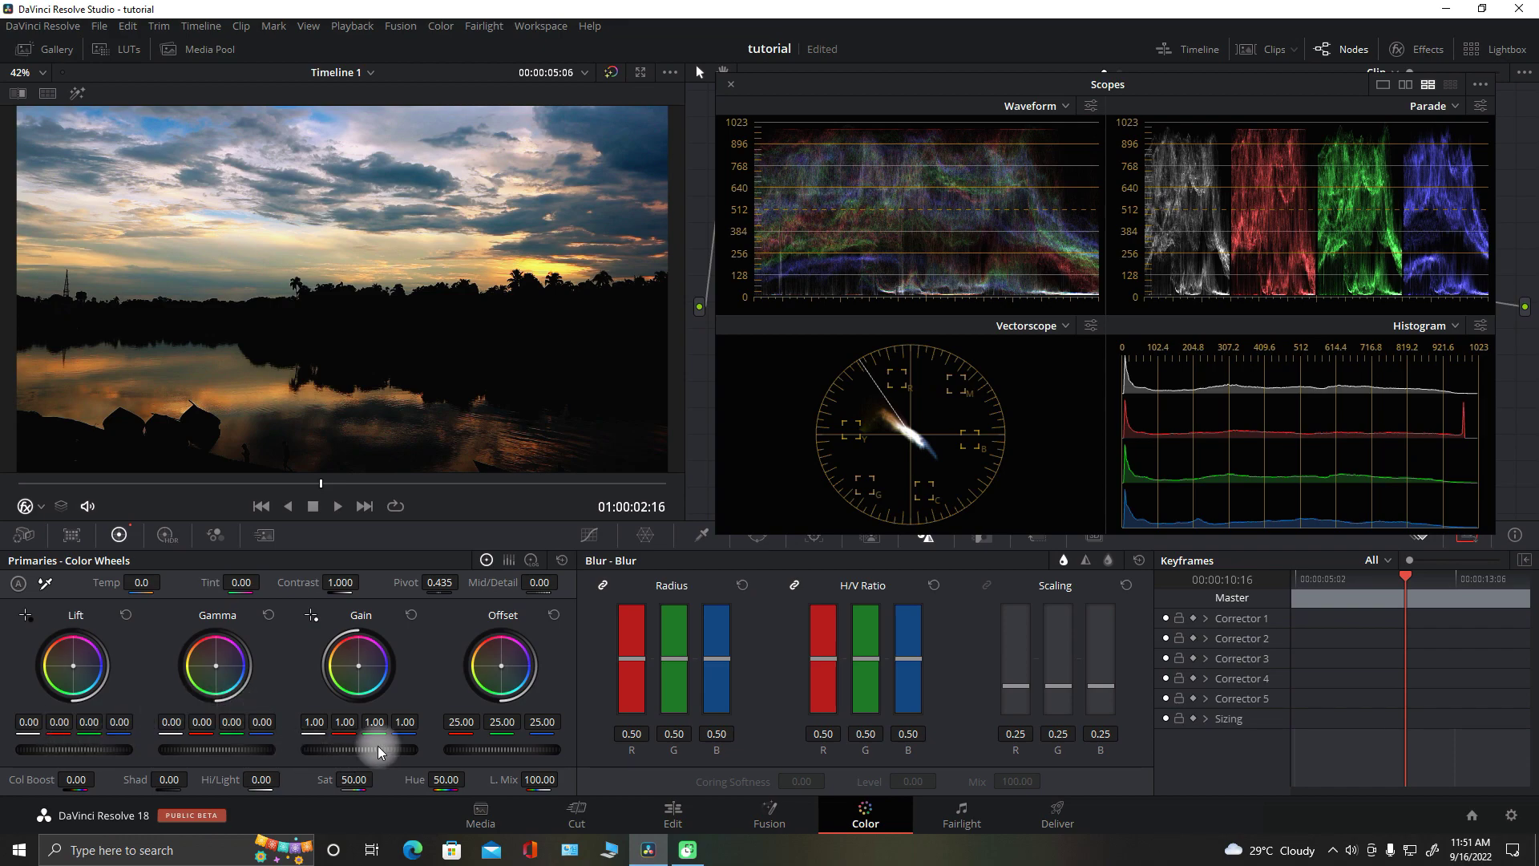
left_click_drag(378, 748, 386, 751)
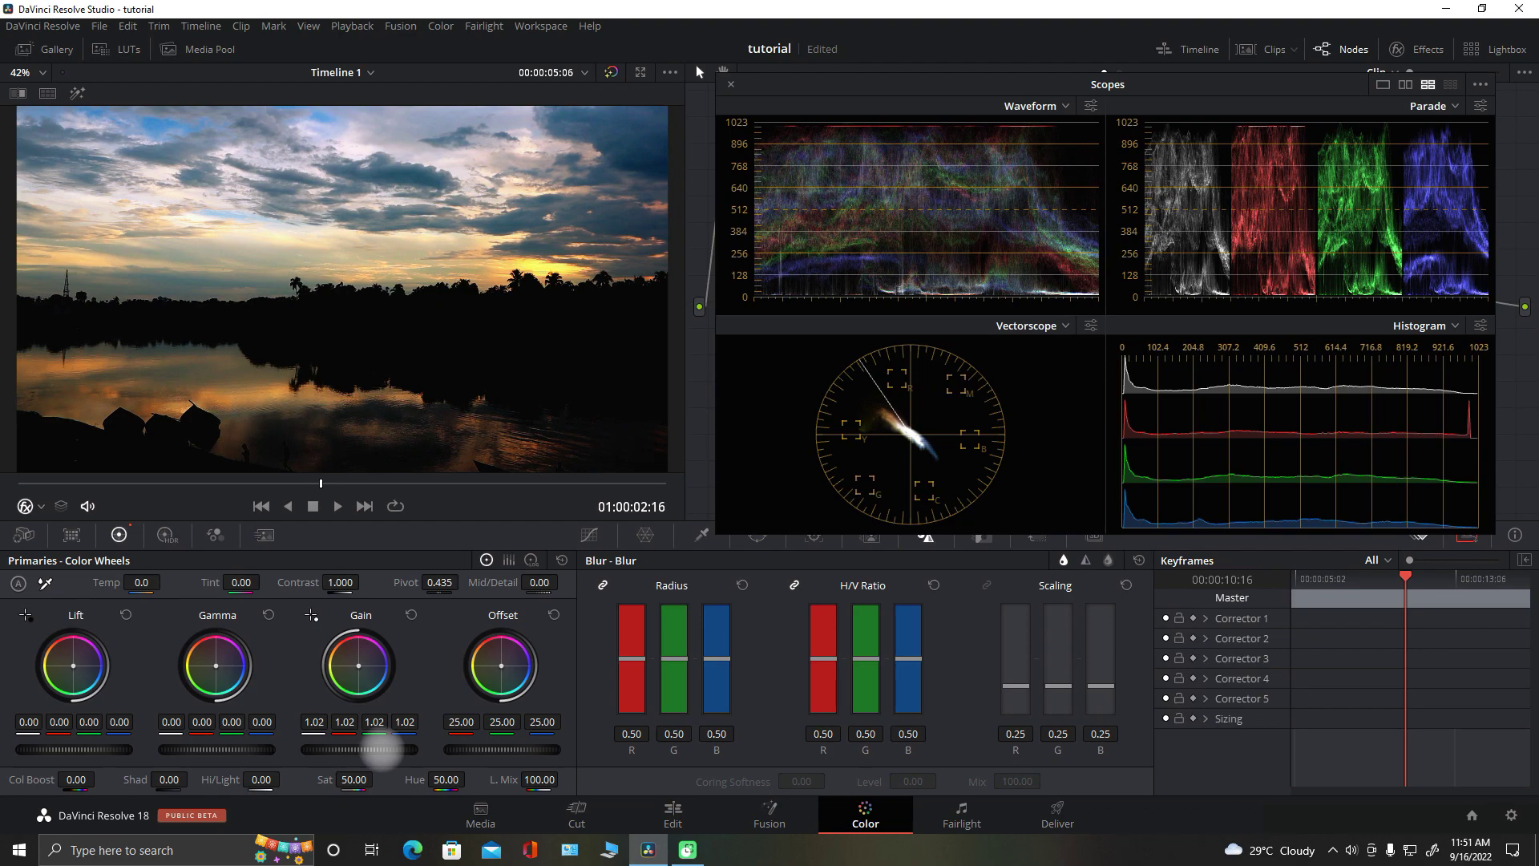
left_click_drag(385, 742, 391, 751)
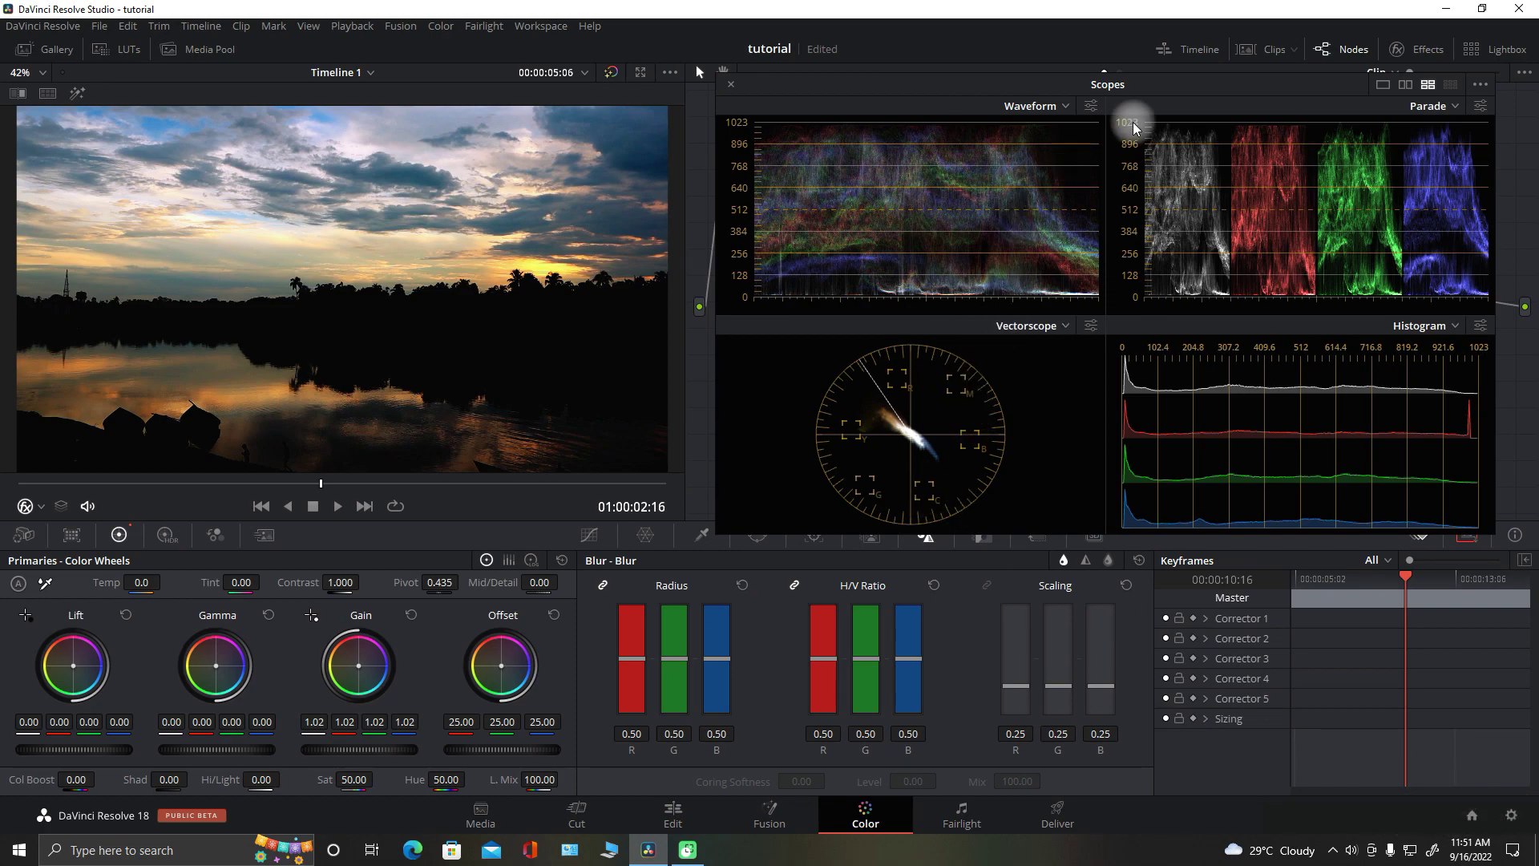
left_click_drag(1200, 78, 1186, 255)
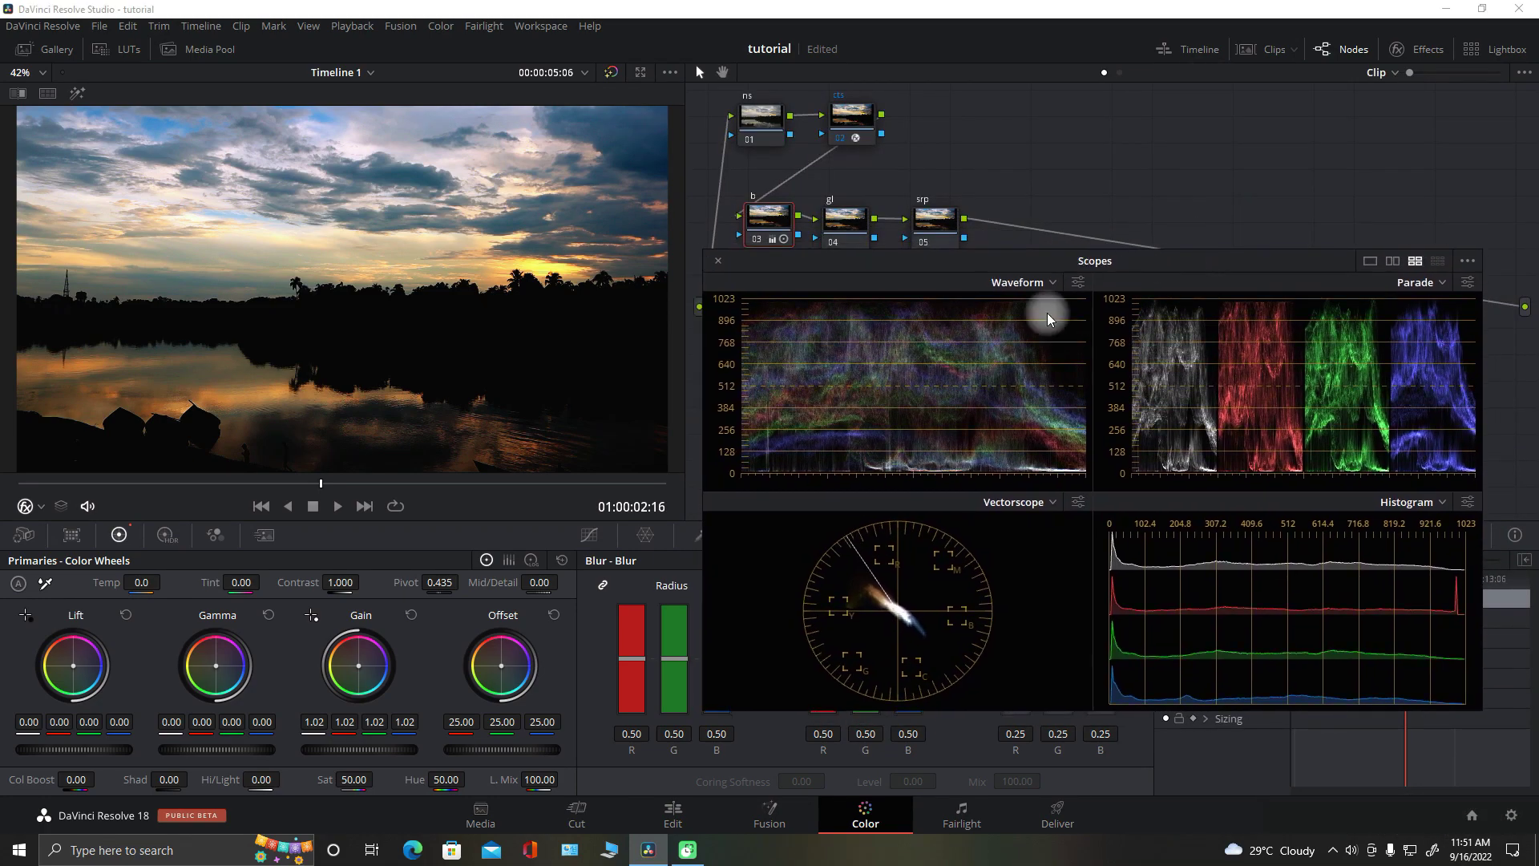
Toggle the b node with Ctrl+D to compare, leaving it disabled.
key("ctrl+d")
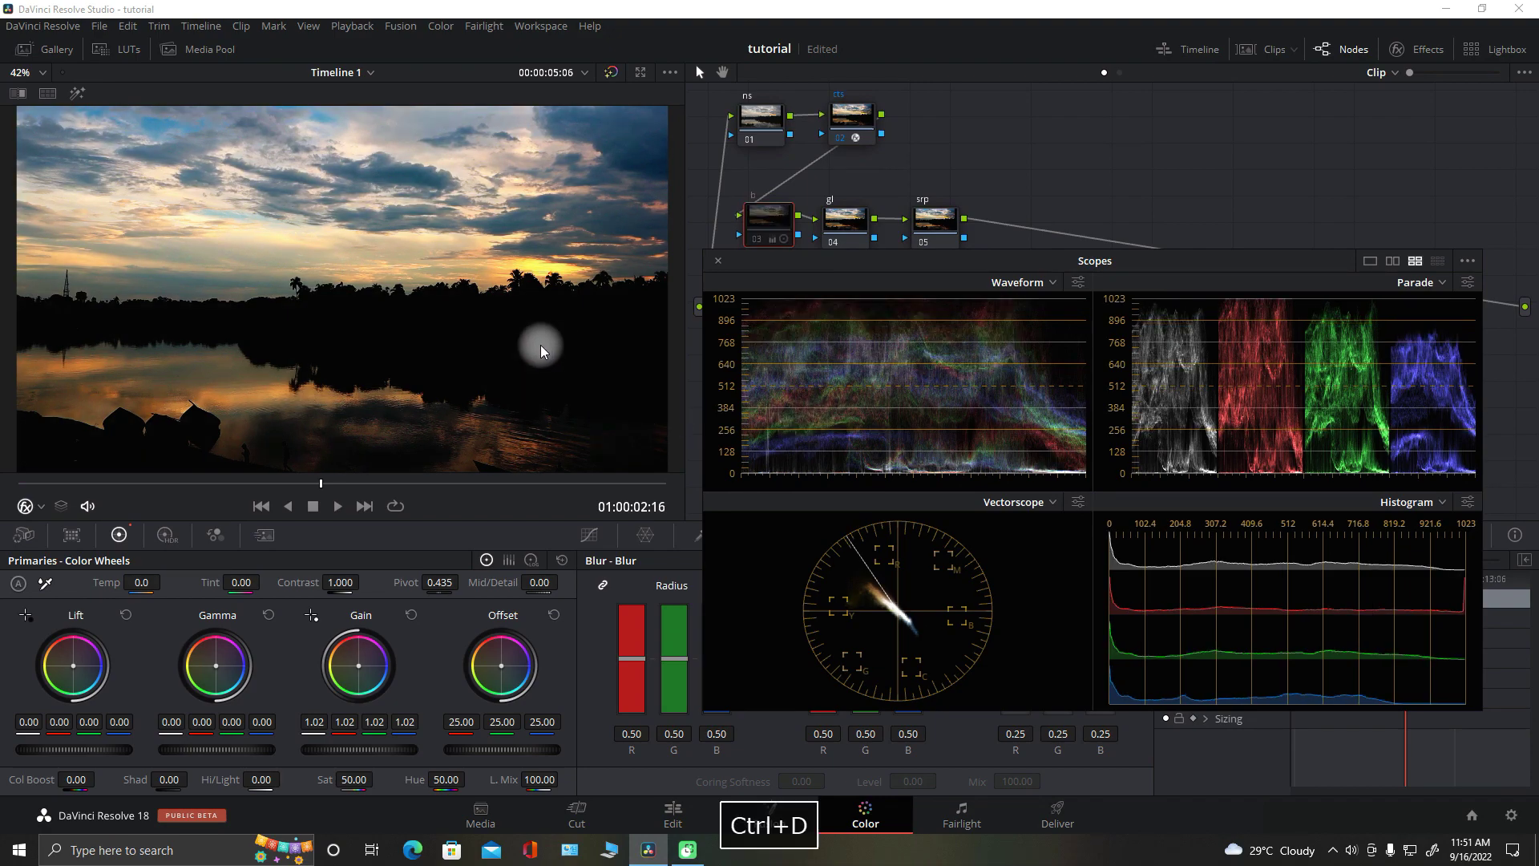
key("ctrl+d")
key("ctrl+d")
key("ctrl+d")
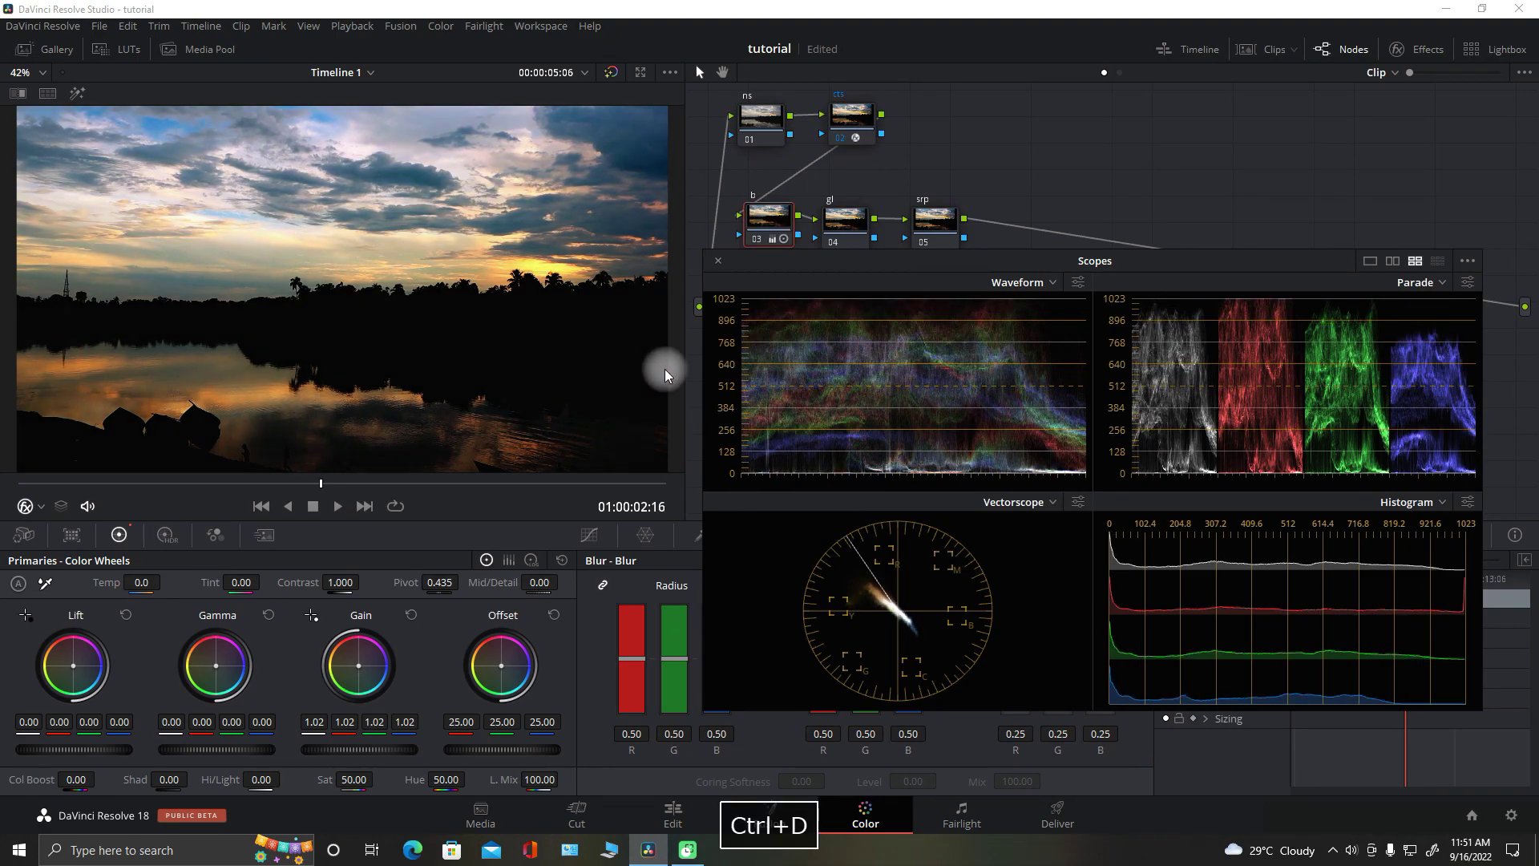
key("ctrl+d")
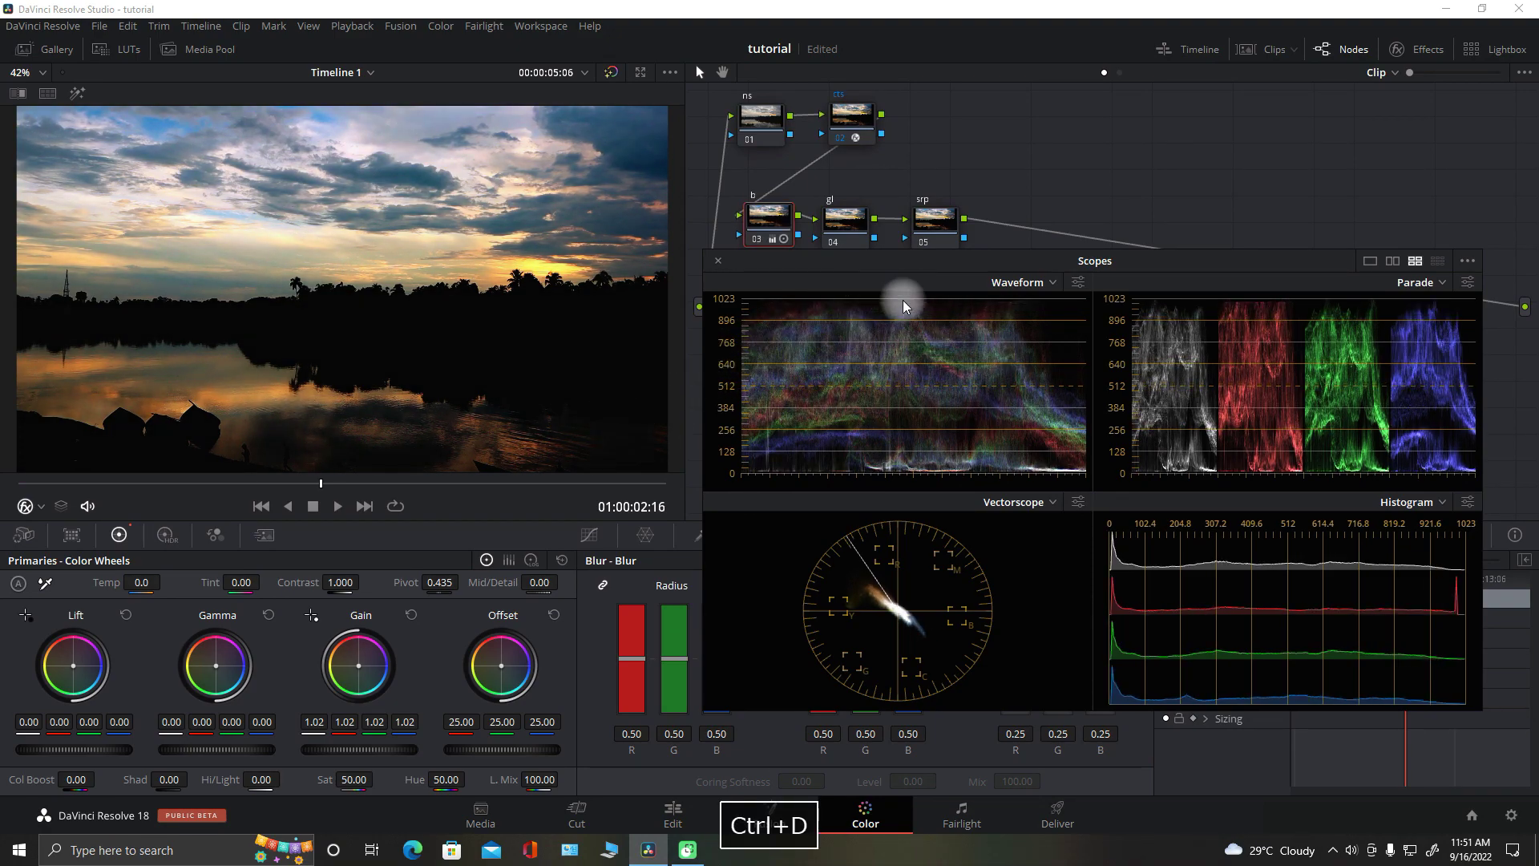
Move the gl and srp nodes up into the top row after cts.
mouse_move(934, 262)
left_mouse_down()
mouse_move(1089, 165)
mouse_move(961, 304)
left_mouse_up()
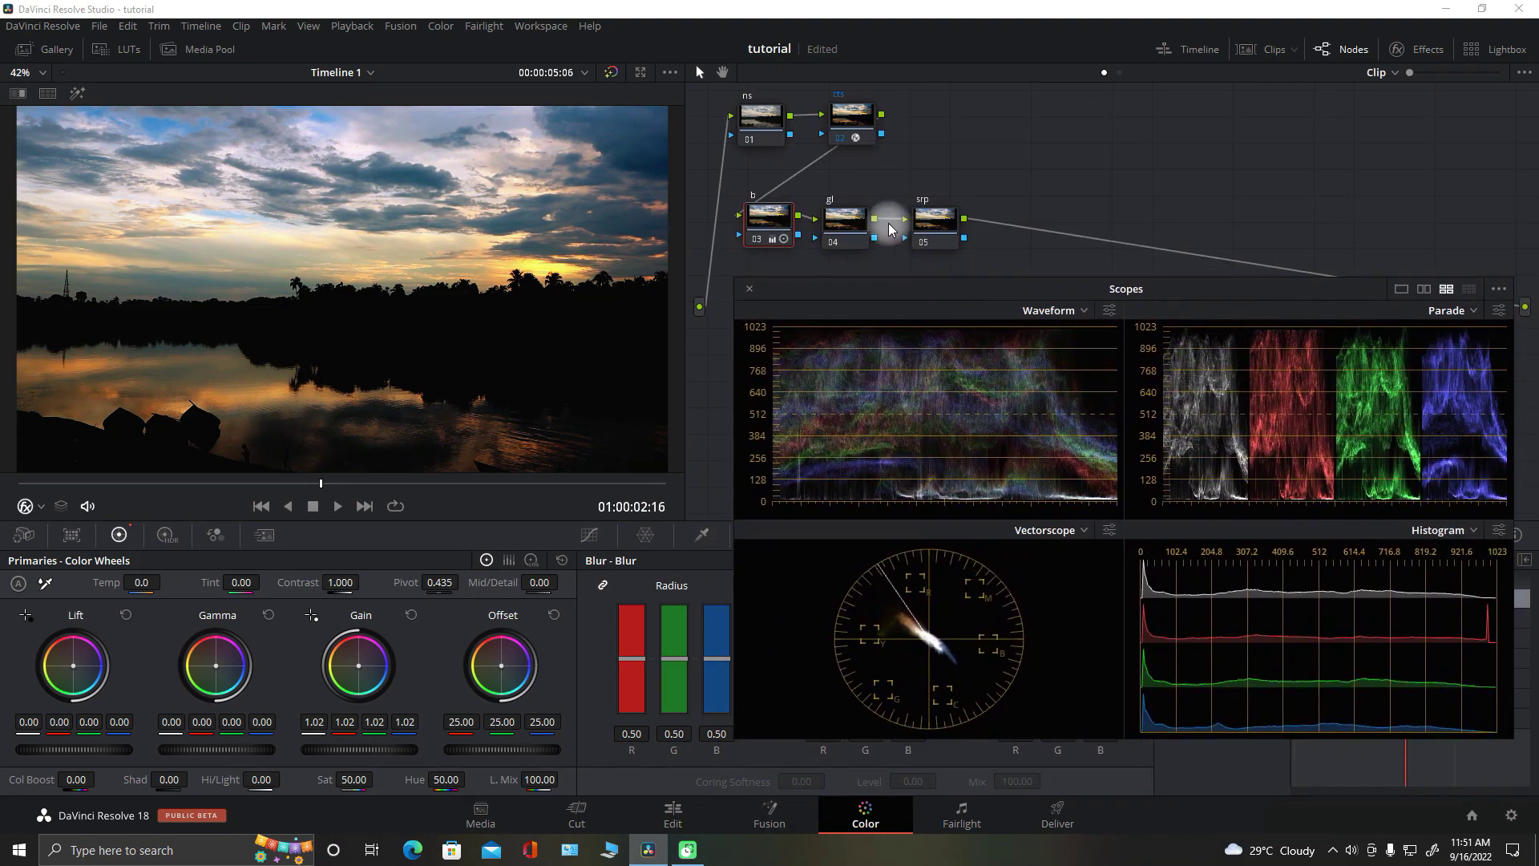
left_click(857, 223)
left_click_drag(857, 223, 953, 122)
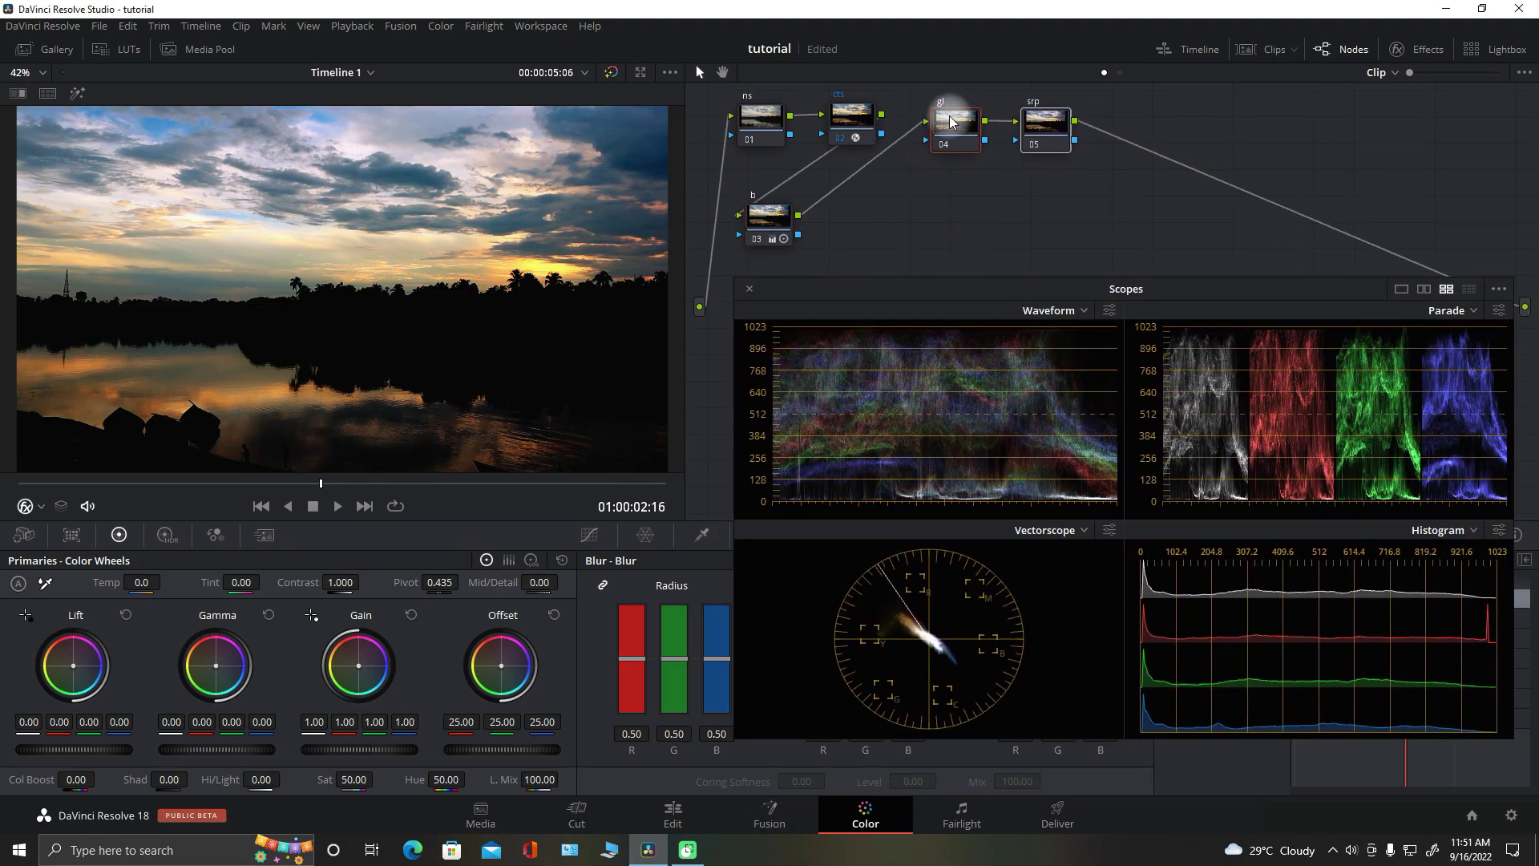
left_click_drag(982, 284, 960, 364)
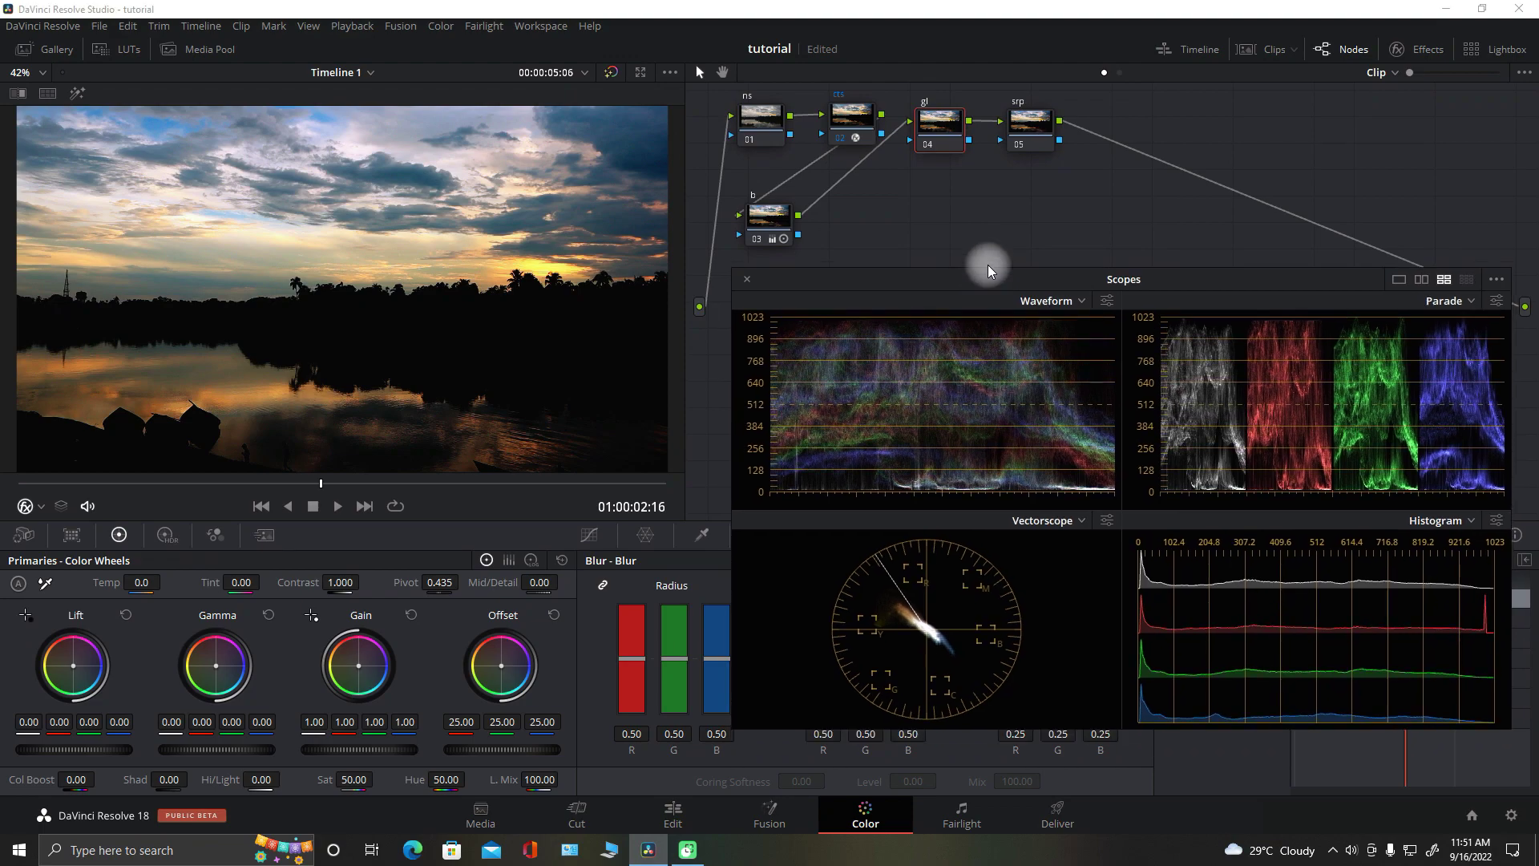
Search the effects for 'gl' and apply Glow to the gl node.
left_click(1426, 50)
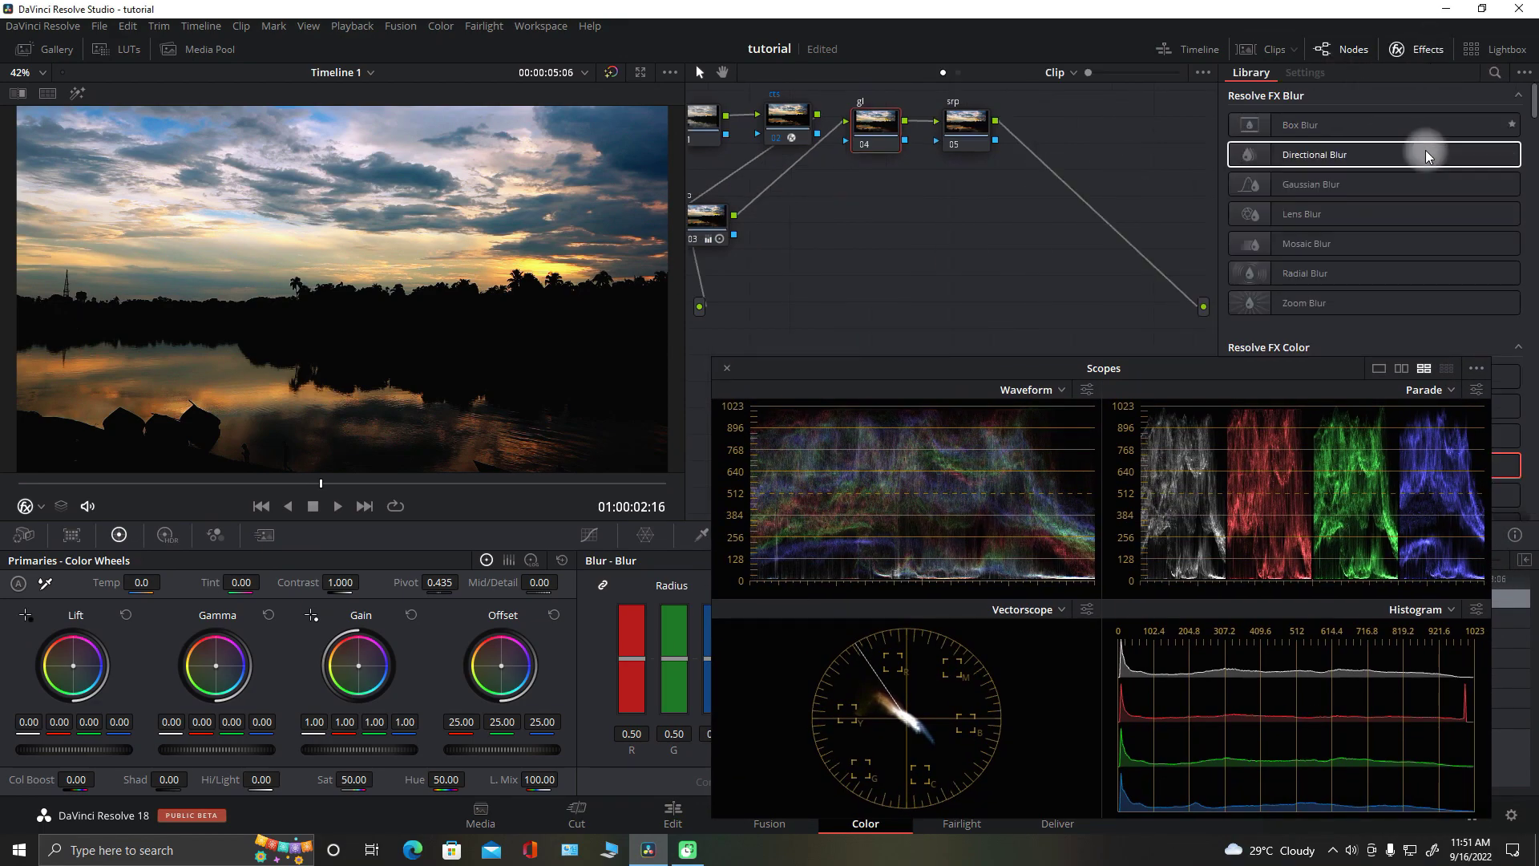
left_click(1494, 72)
left_click(1367, 98)
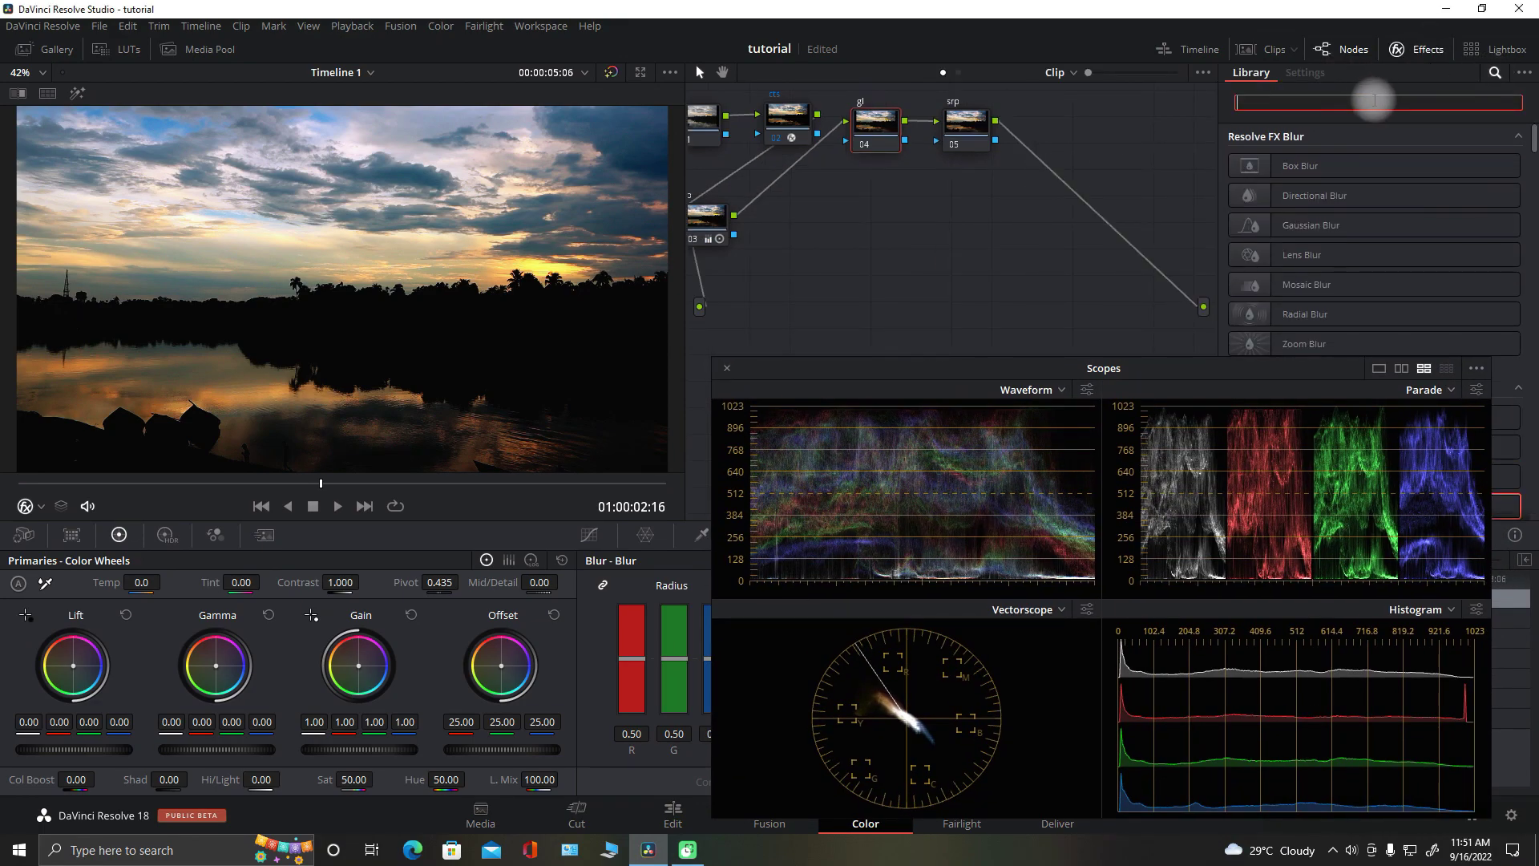
type("gl")
left_click_drag(1316, 165, 875, 124)
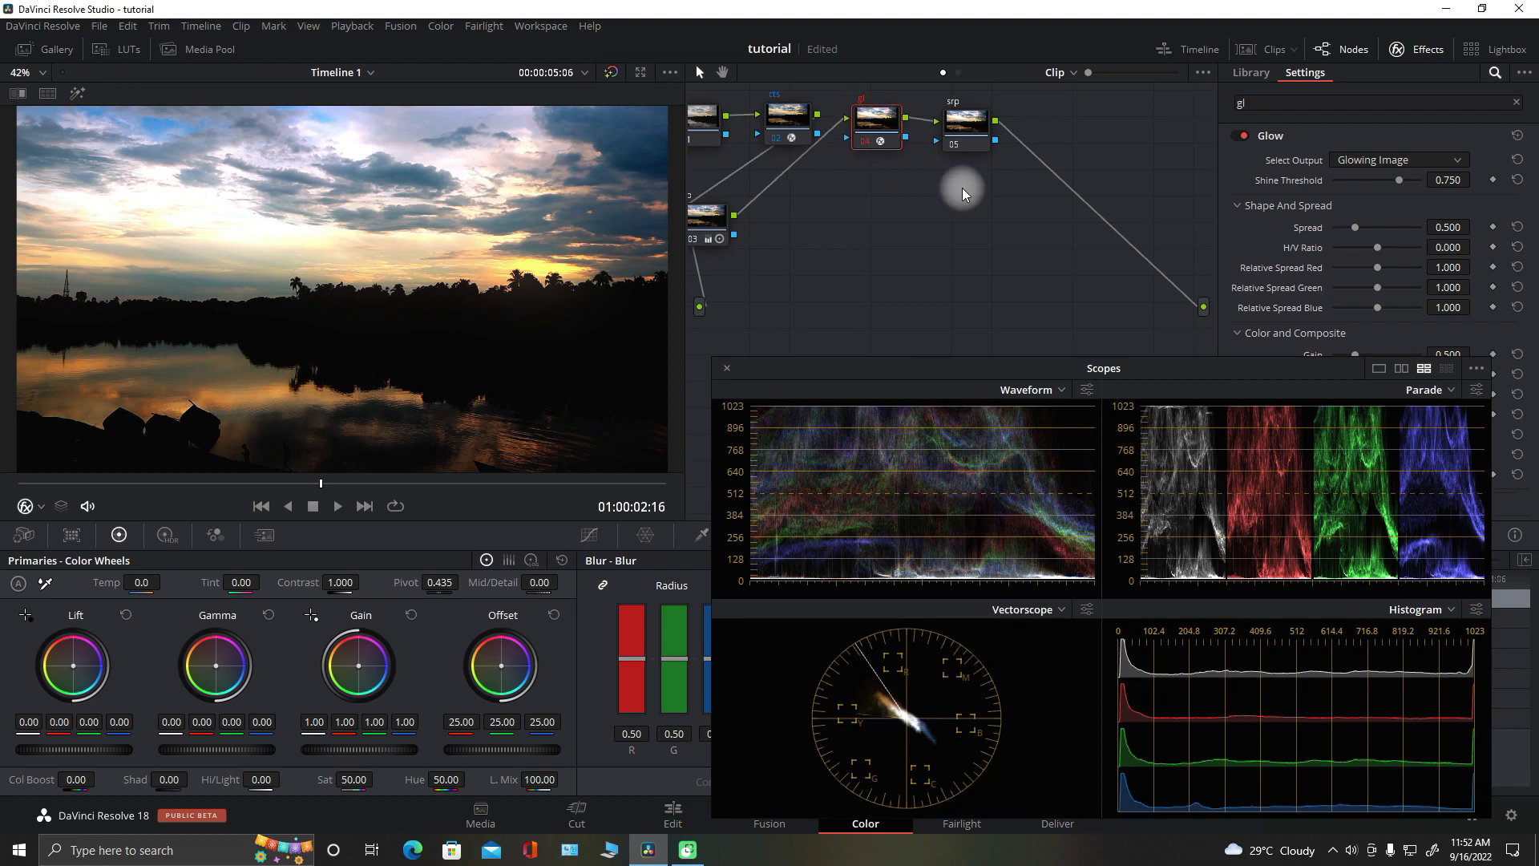
left_click_drag(1131, 367, 851, 516)
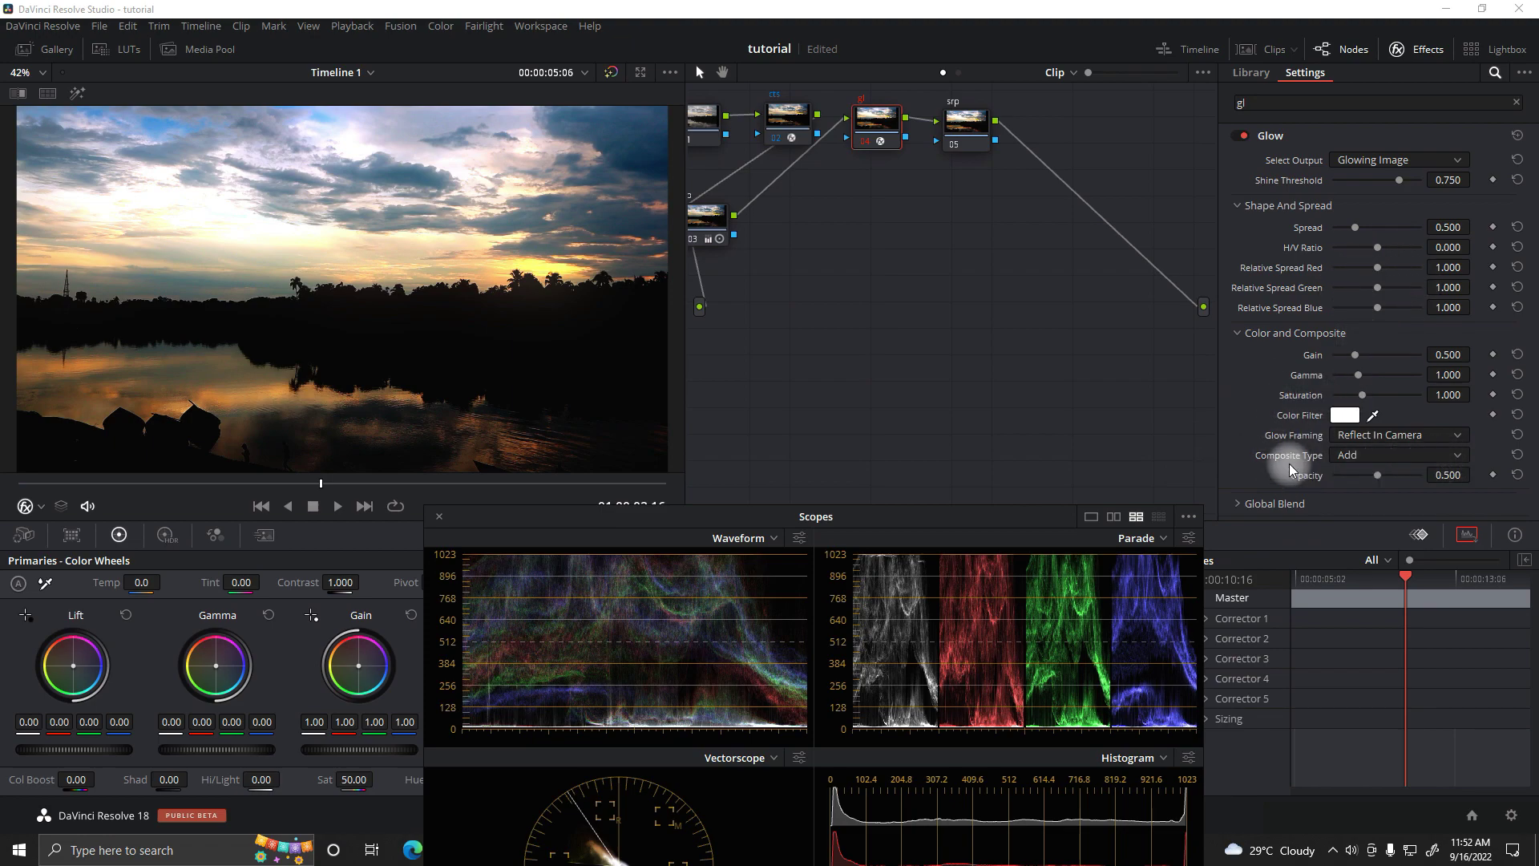
Set the Glow composite type to Overlay and Shine Threshold to about 0.853.
left_click(1451, 455)
left_click(1365, 581)
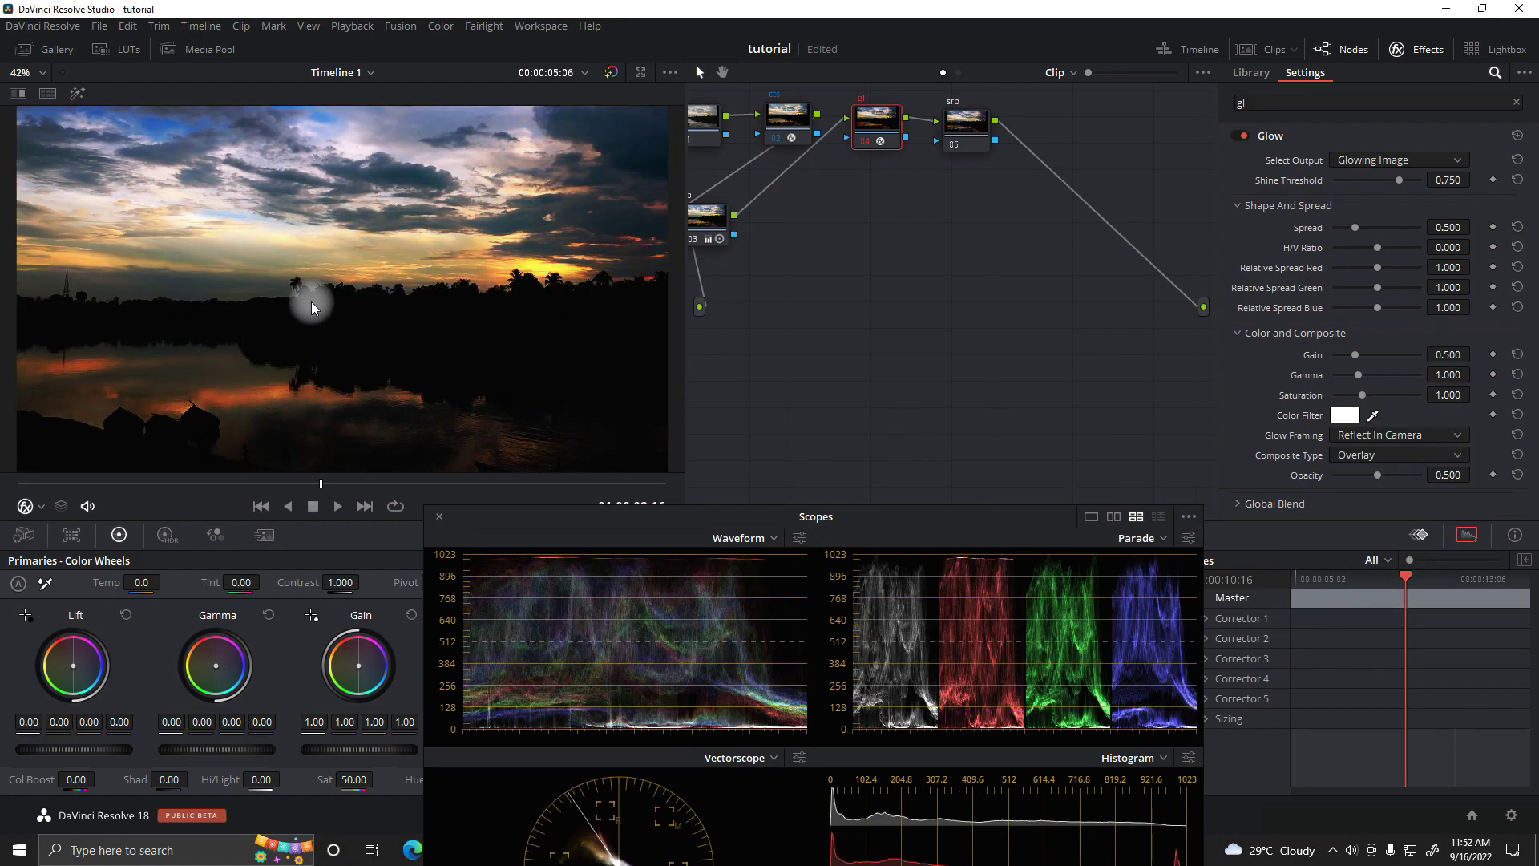
left_click(1243, 136)
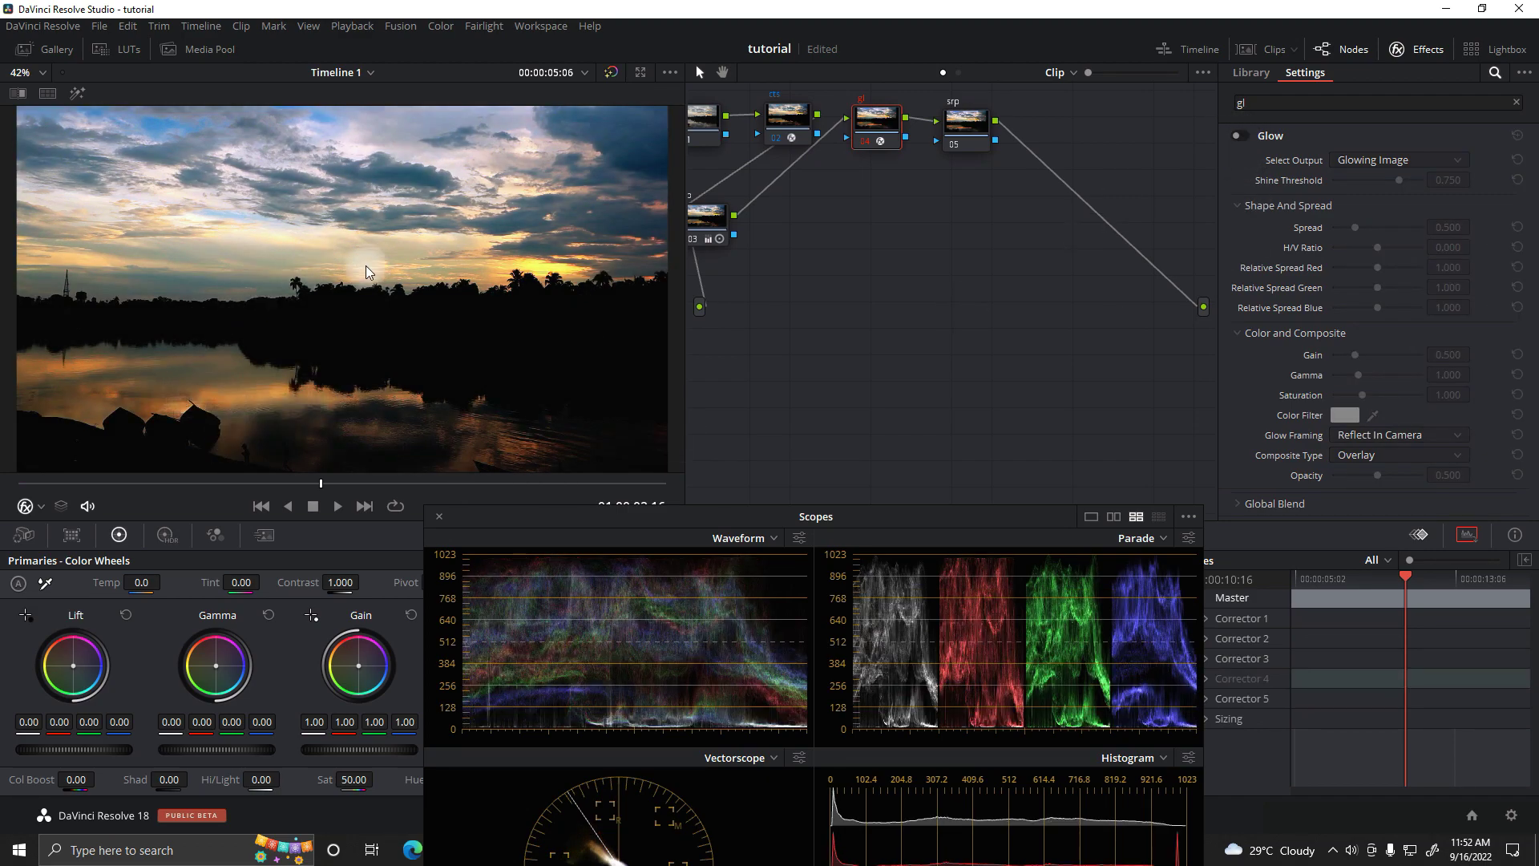
left_click(1244, 136)
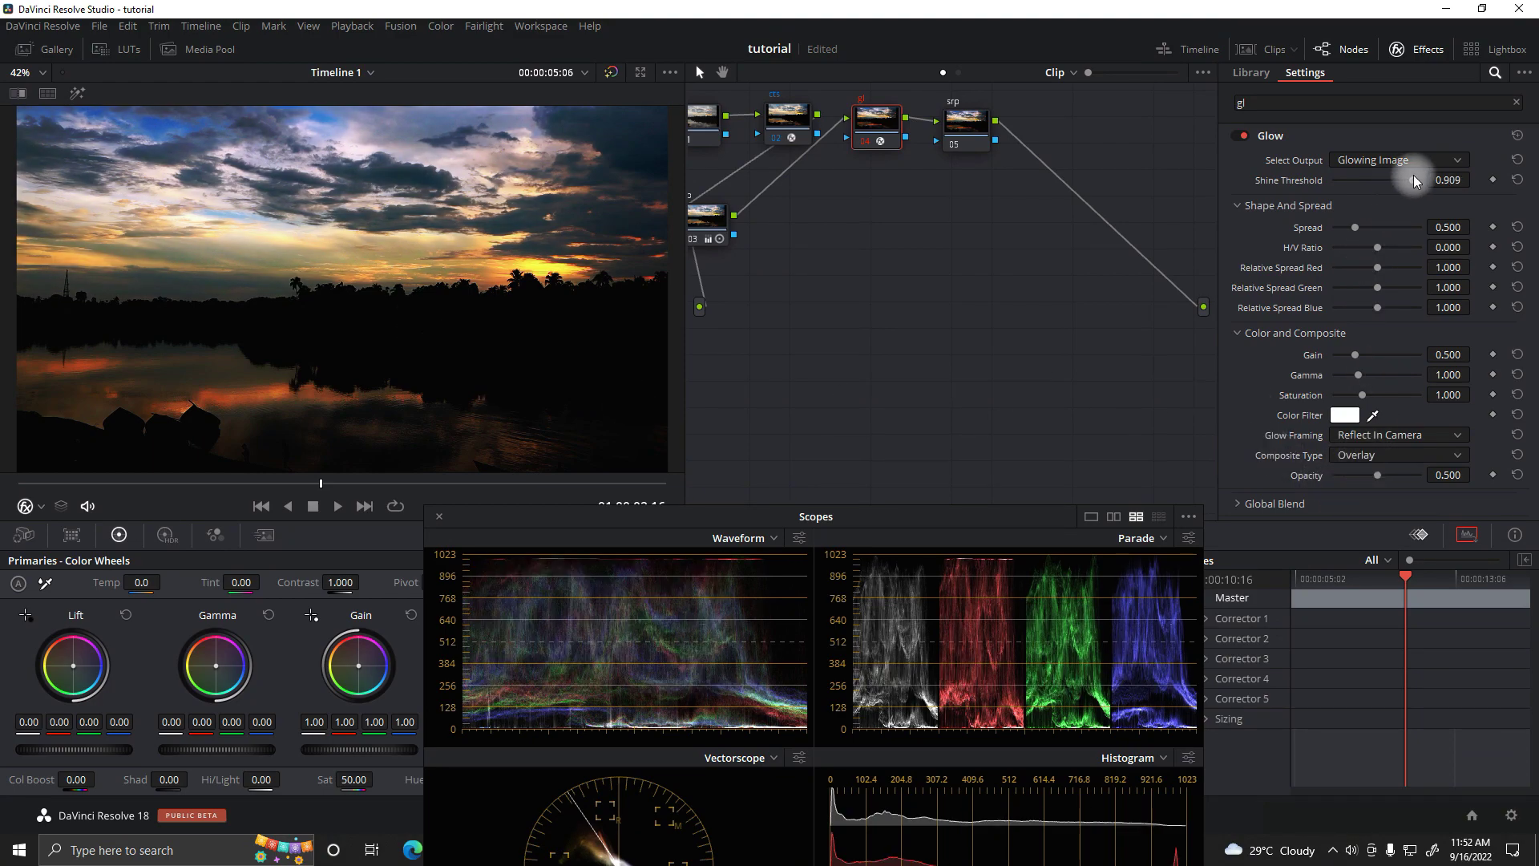
left_click_drag(1401, 181, 1375, 180)
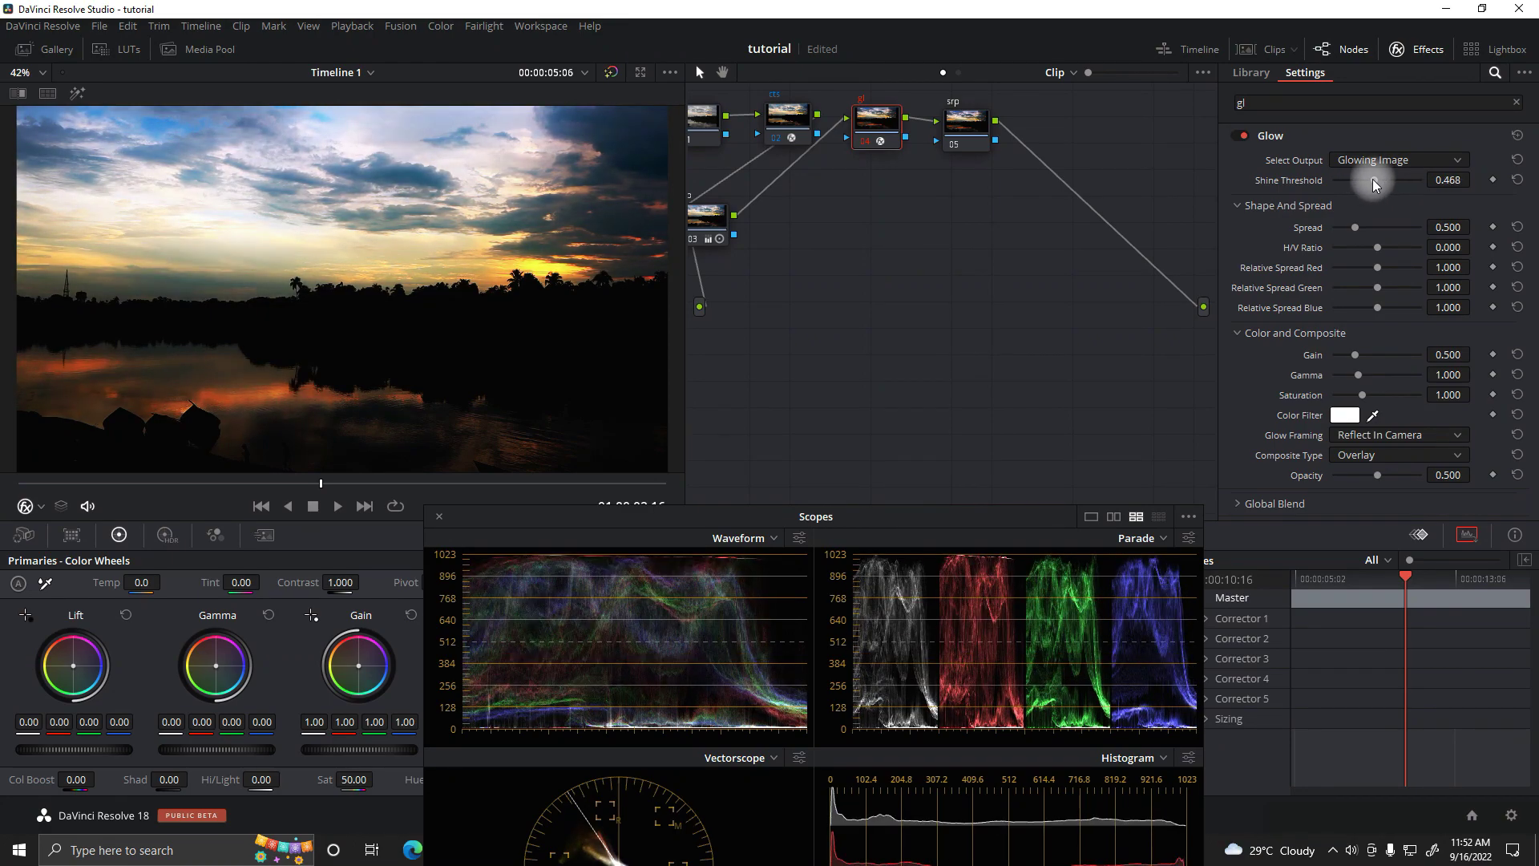
left_click_drag(1374, 179, 1407, 186)
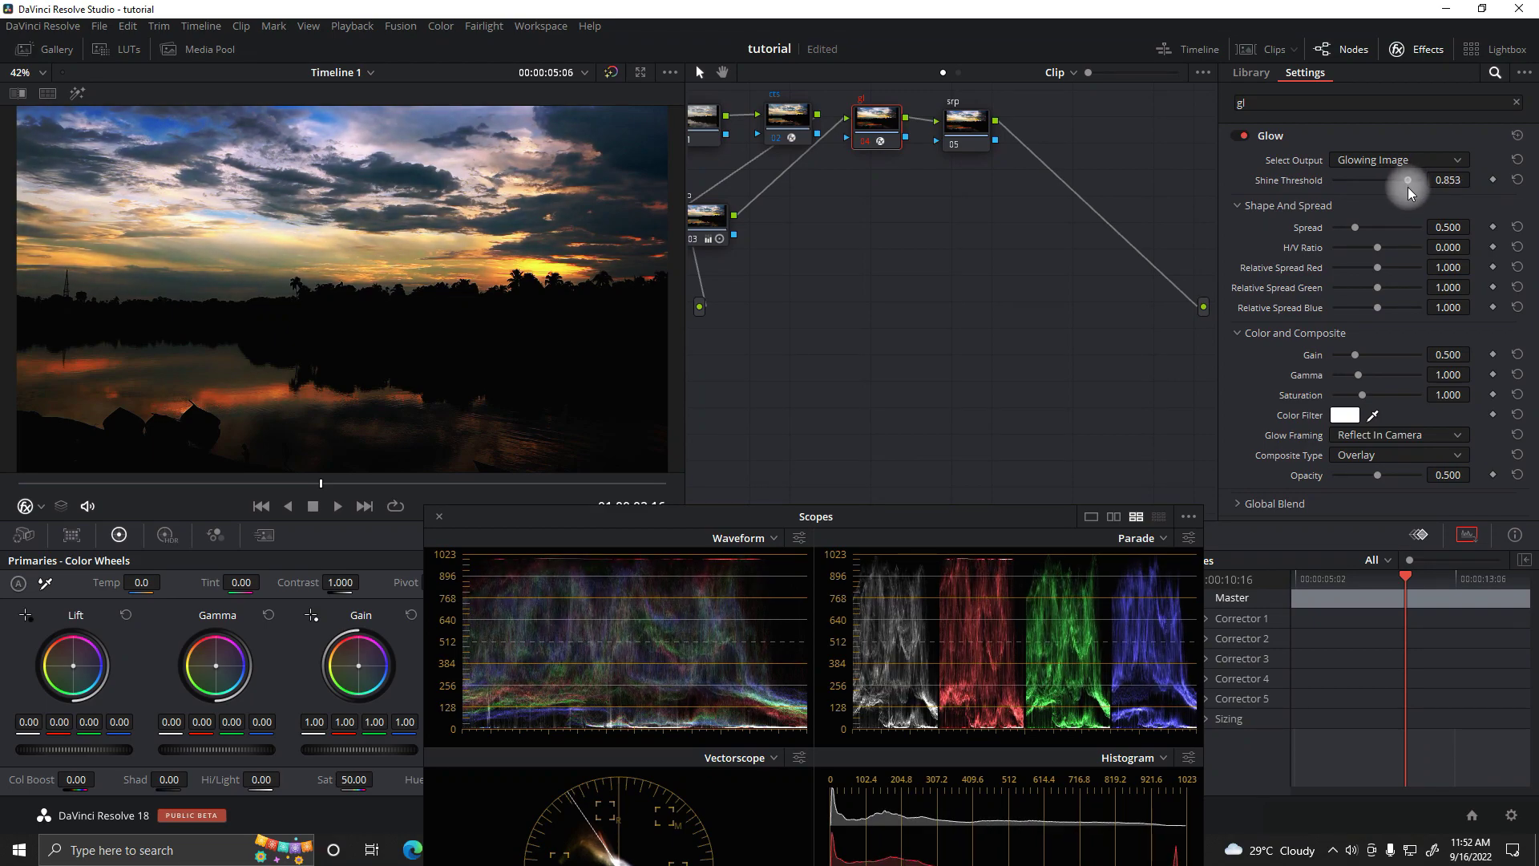
Close the effects library and rearrange the b and gl nodes in the node graph.
left_click(1427, 49)
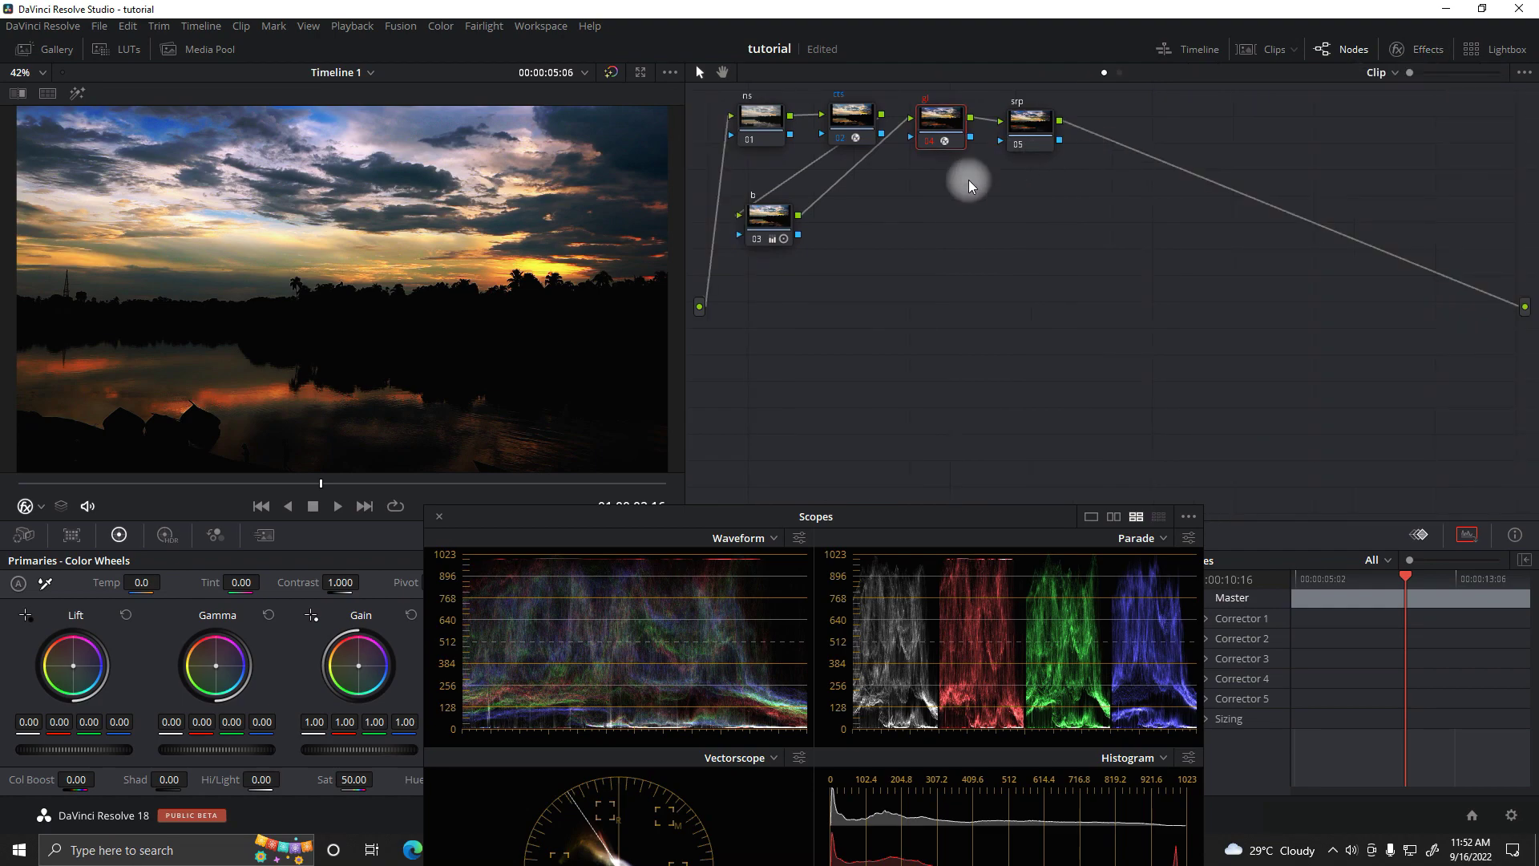
left_click_drag(774, 220, 908, 204)
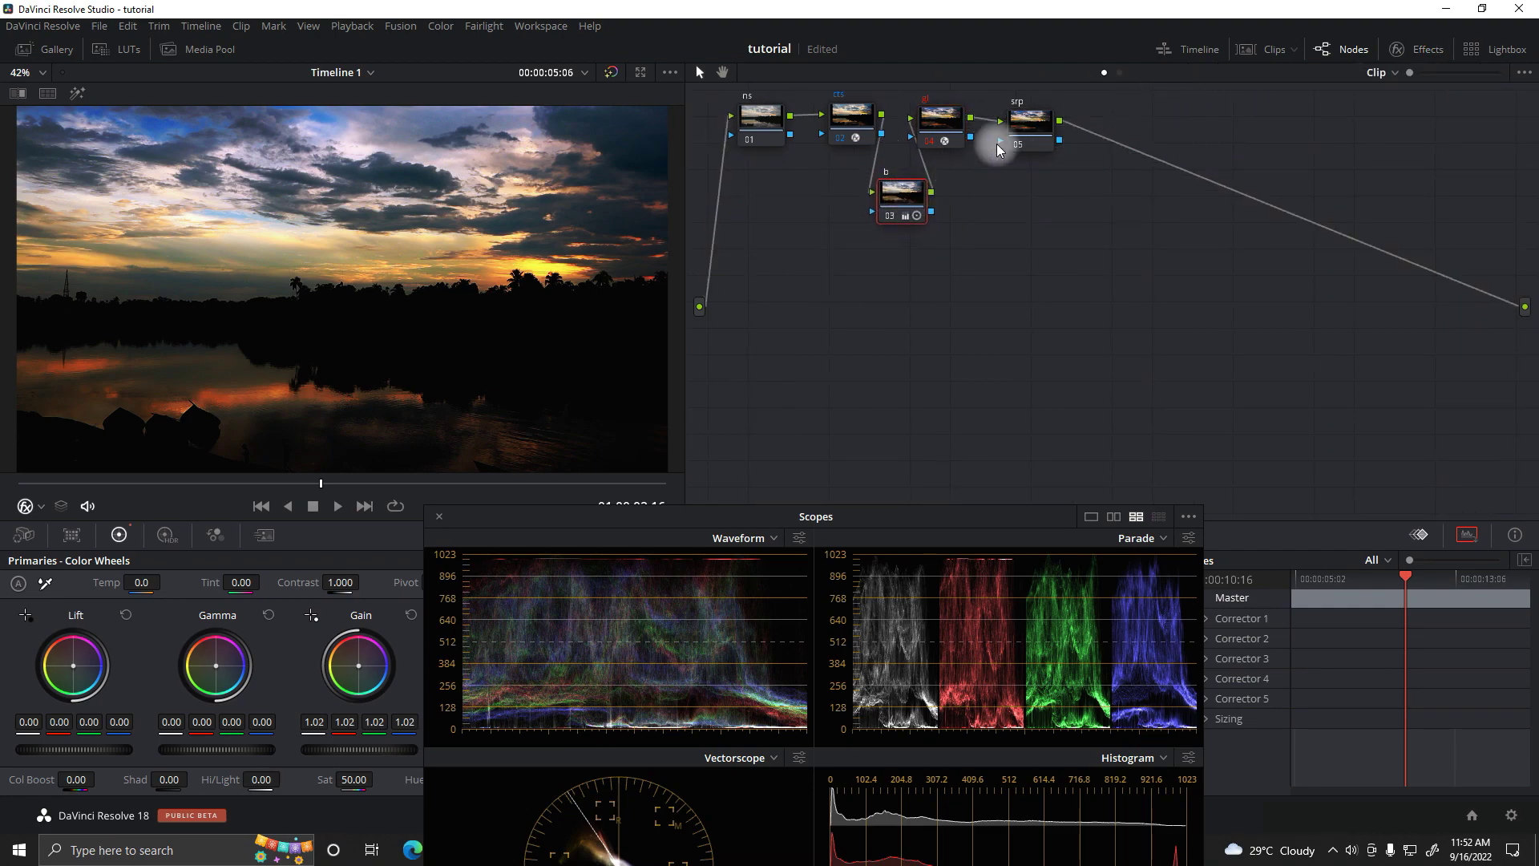
left_click_drag(950, 126, 1021, 138)
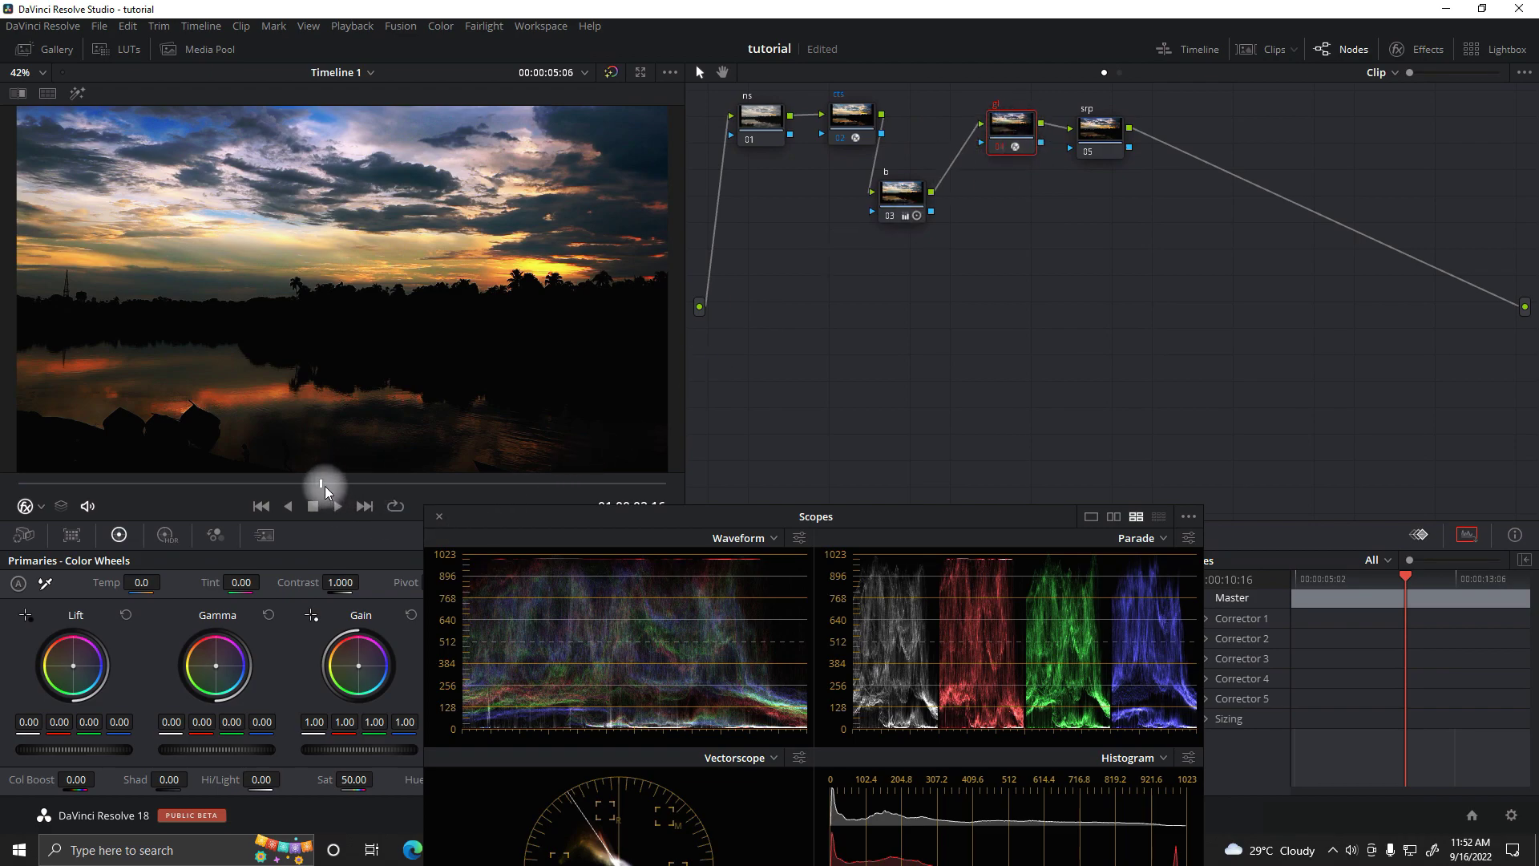
Compare the glow node off and on at a later frame, leaving it enabled, and uncover the Blur settings.
left_click_drag(325, 484, 562, 483)
key("ctrl+d")
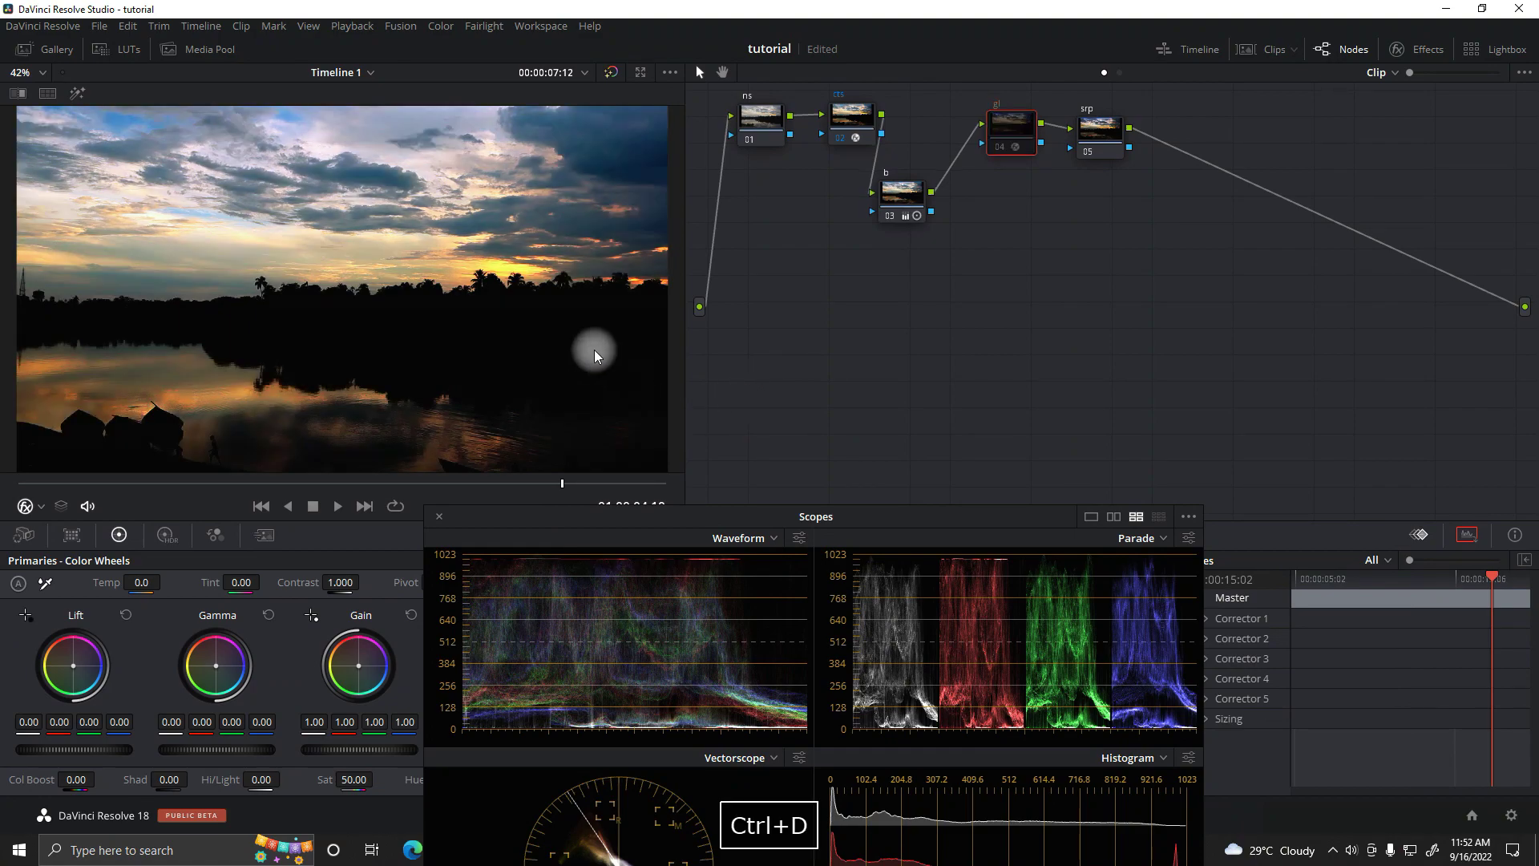
key("ctrl+d")
key("ctrl+d")
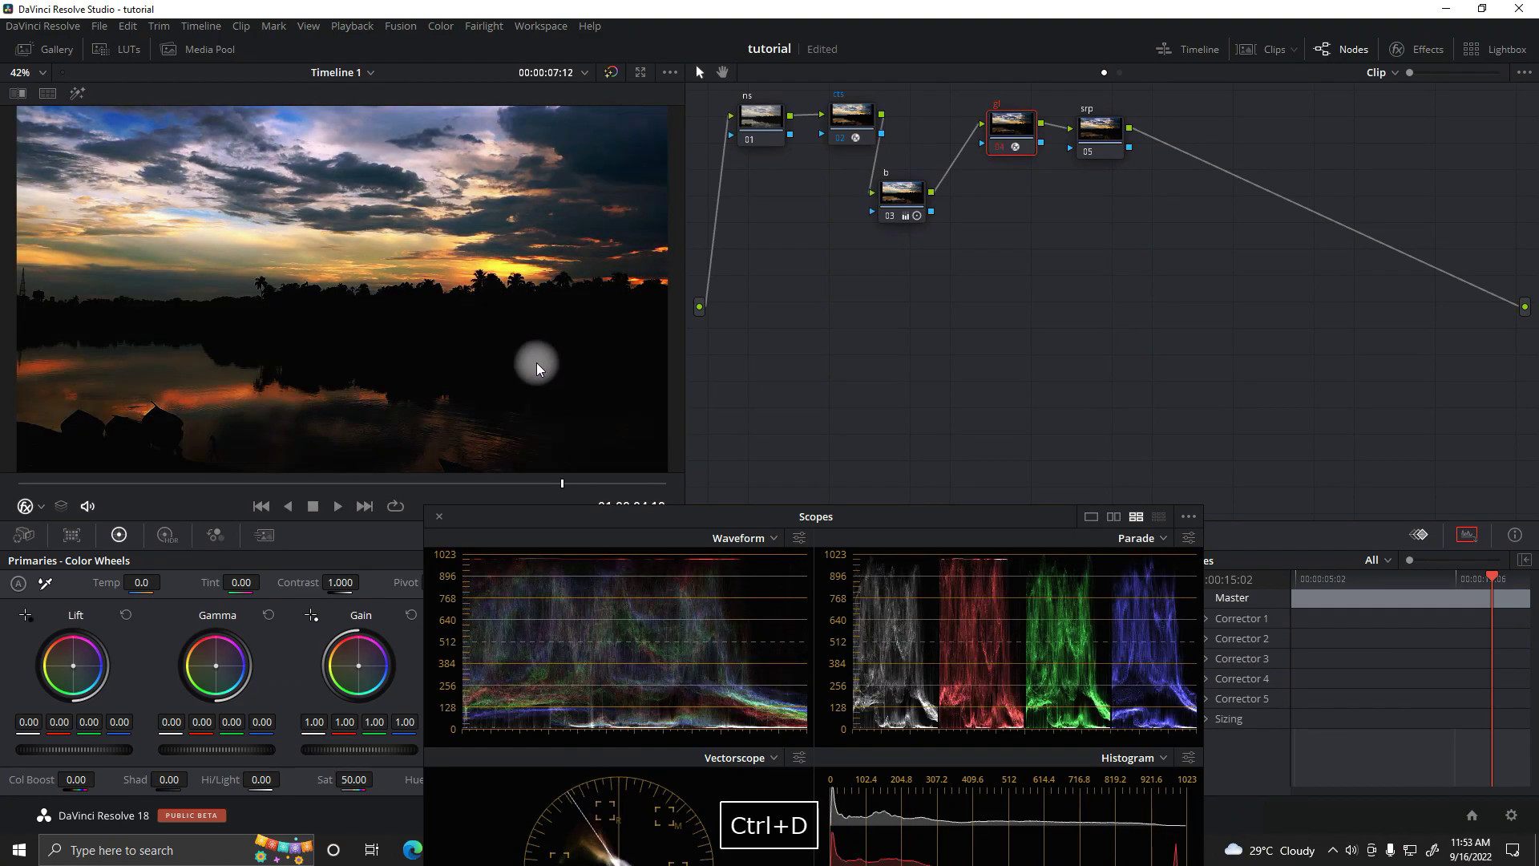
left_click_drag(525, 481, 477, 483)
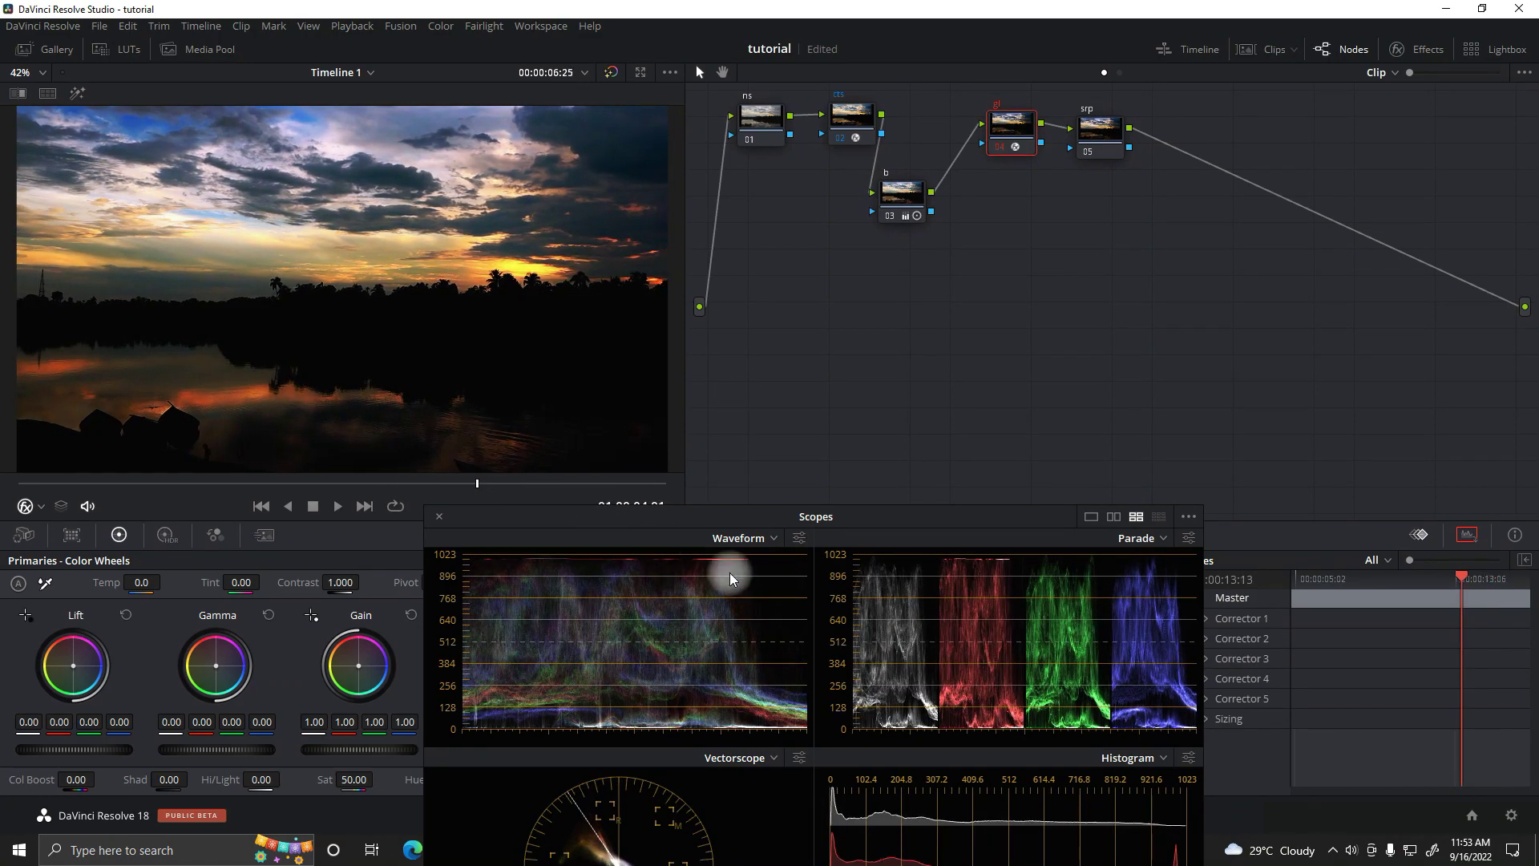
left_click_drag(906, 520, 1226, 264)
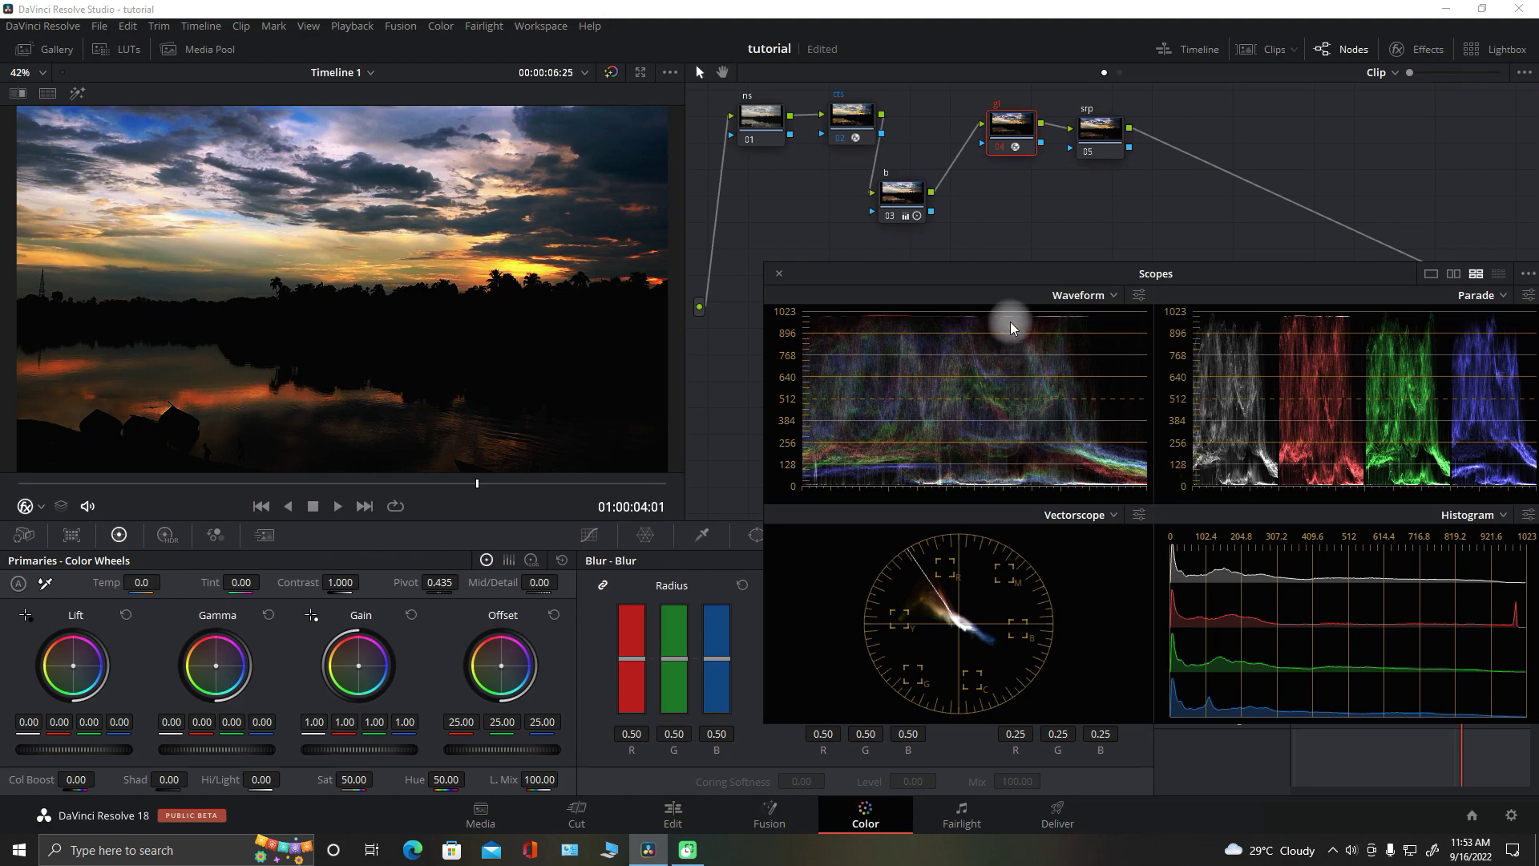
Give node 01 noise reduction with 2 temporal frames and chroma and spatial luma thresholds of 1.4.
left_click(764, 128)
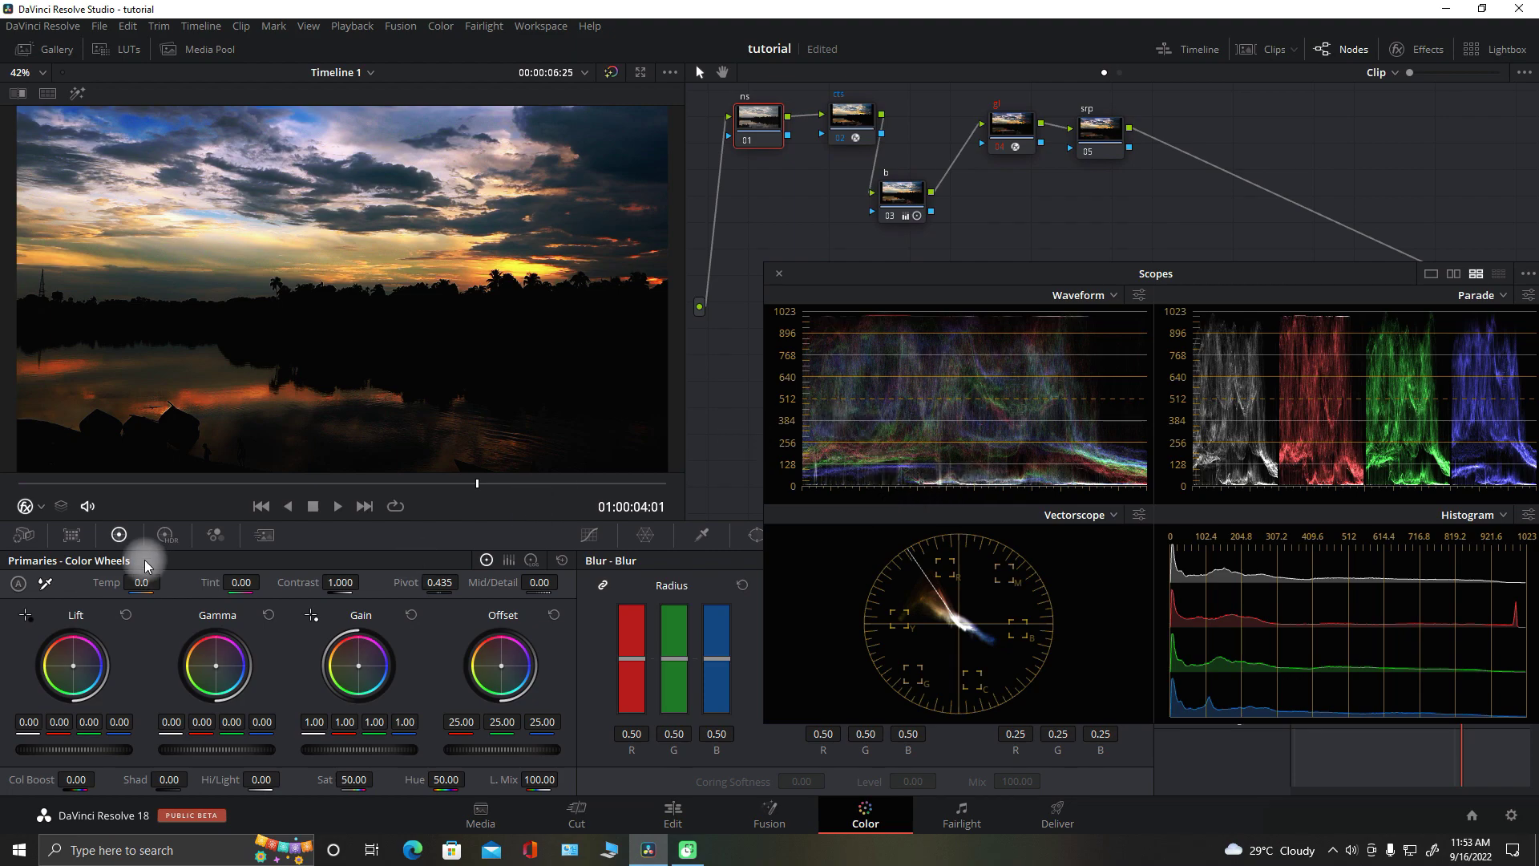
left_click(265, 538)
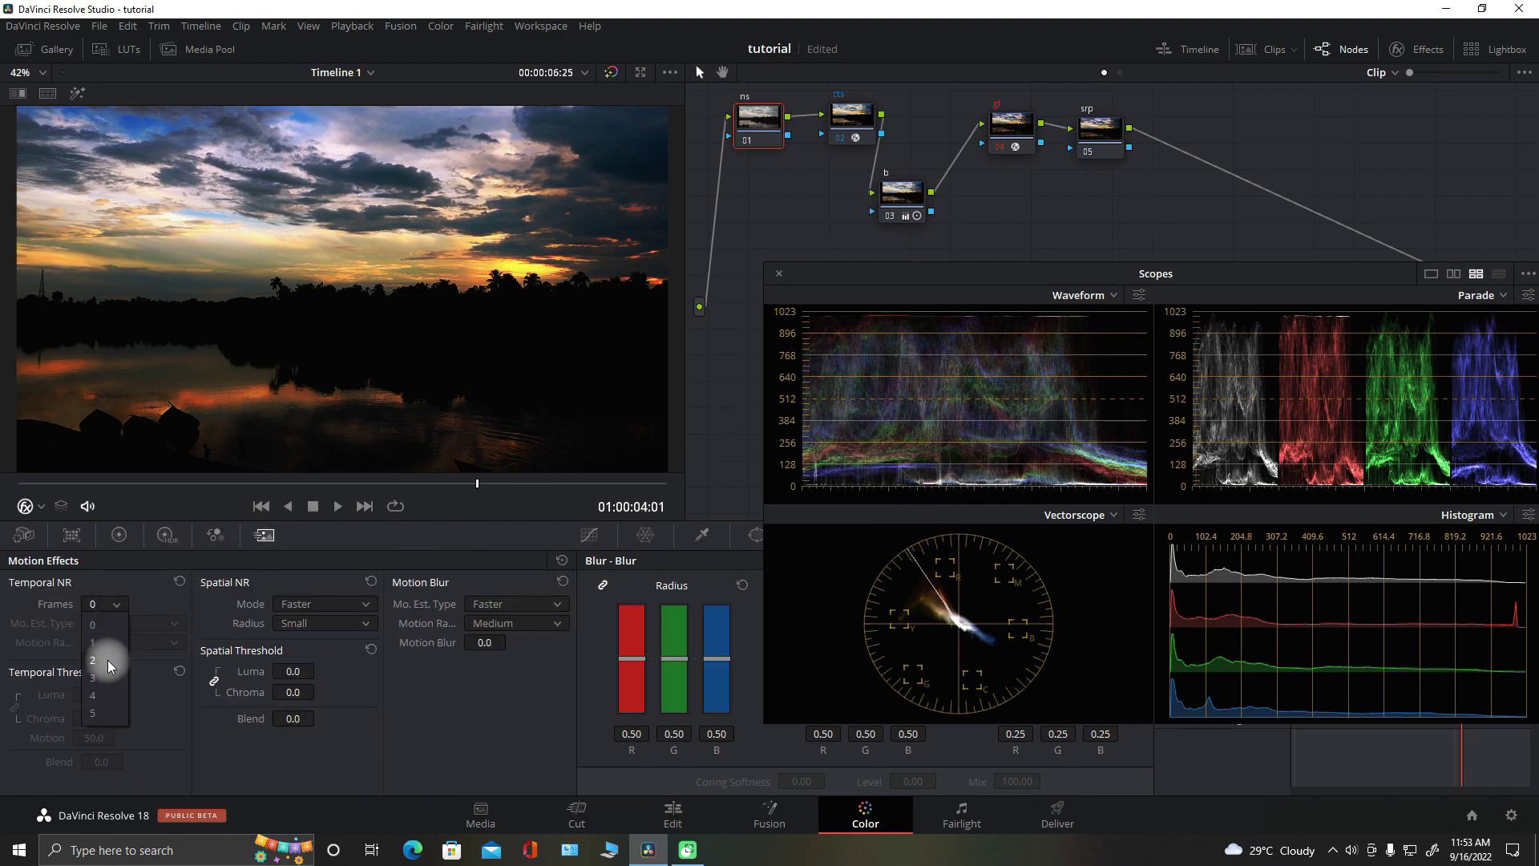
left_click(108, 665)
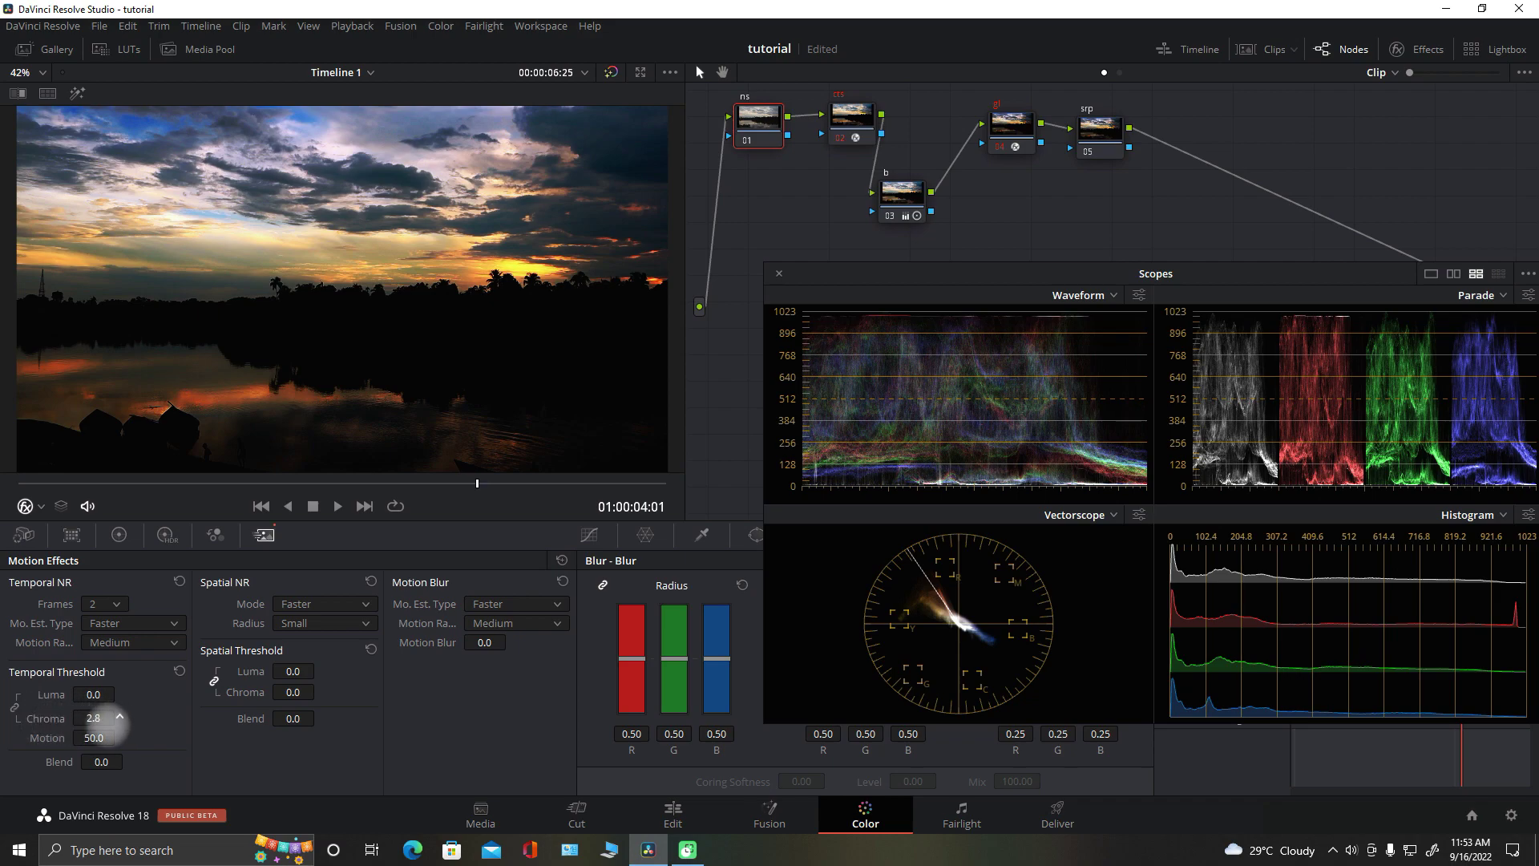
left_click_drag(293, 671, 319, 670)
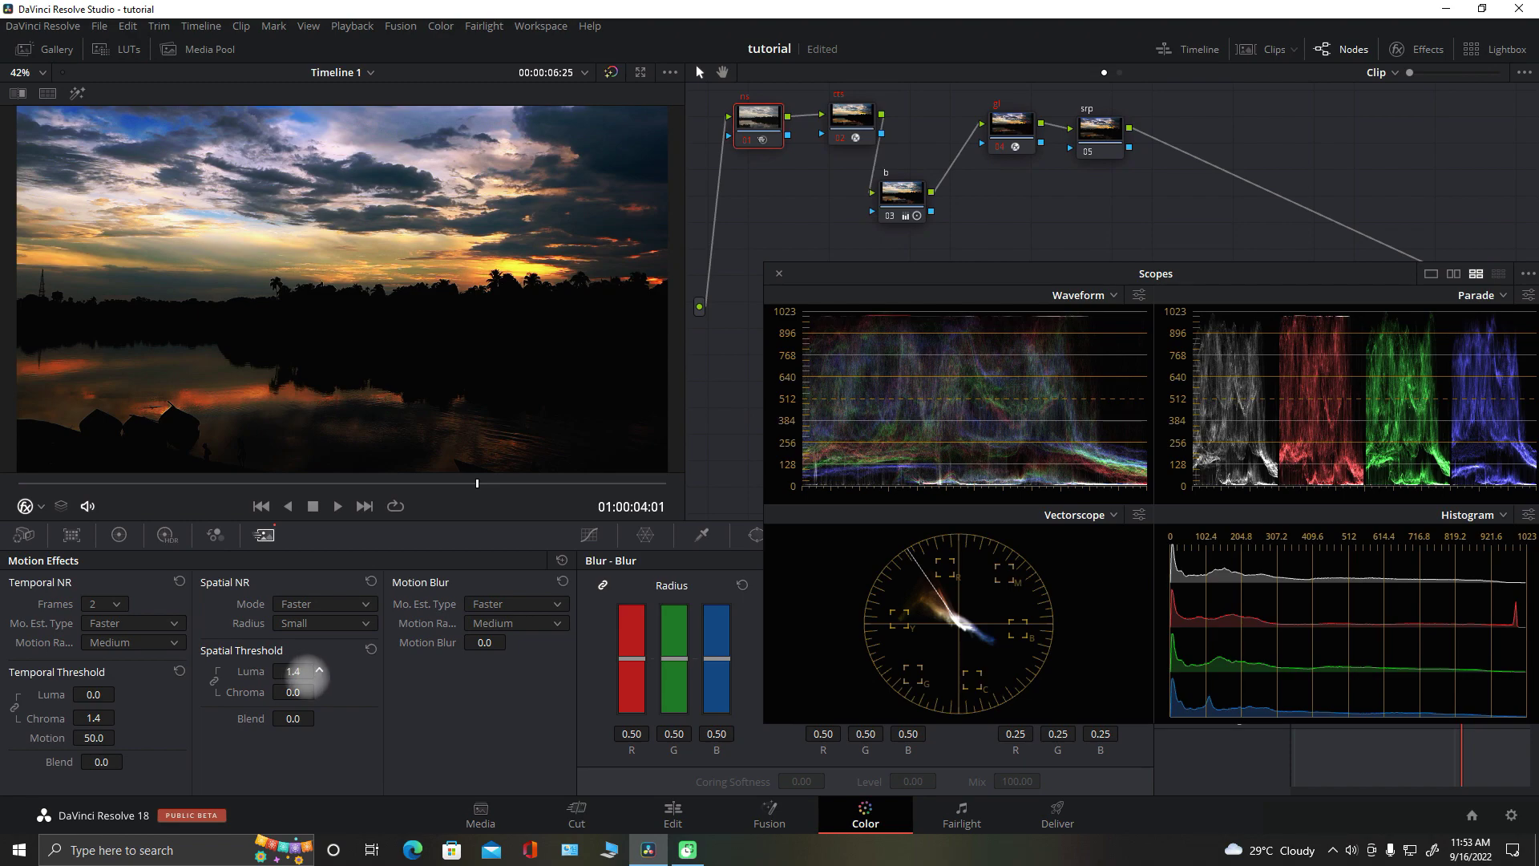
left_click(120, 536)
left_click_drag(1095, 127, 1098, 113)
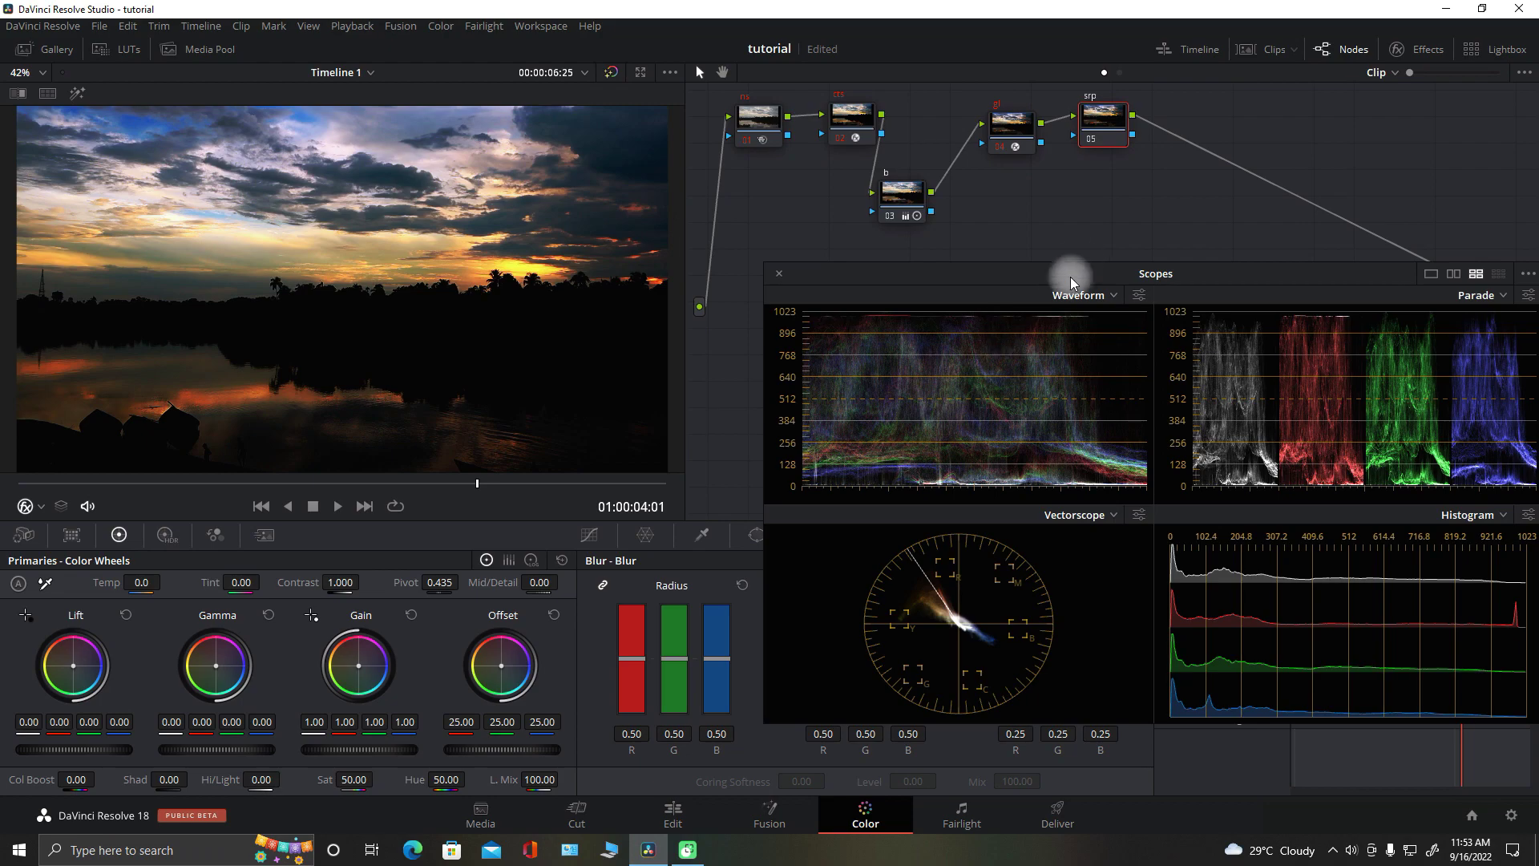
Lower the sharpening node's Blur radius below 0.50 to sharpen the clip slightly.
left_click_drag(1323, 277, 1312, 88)
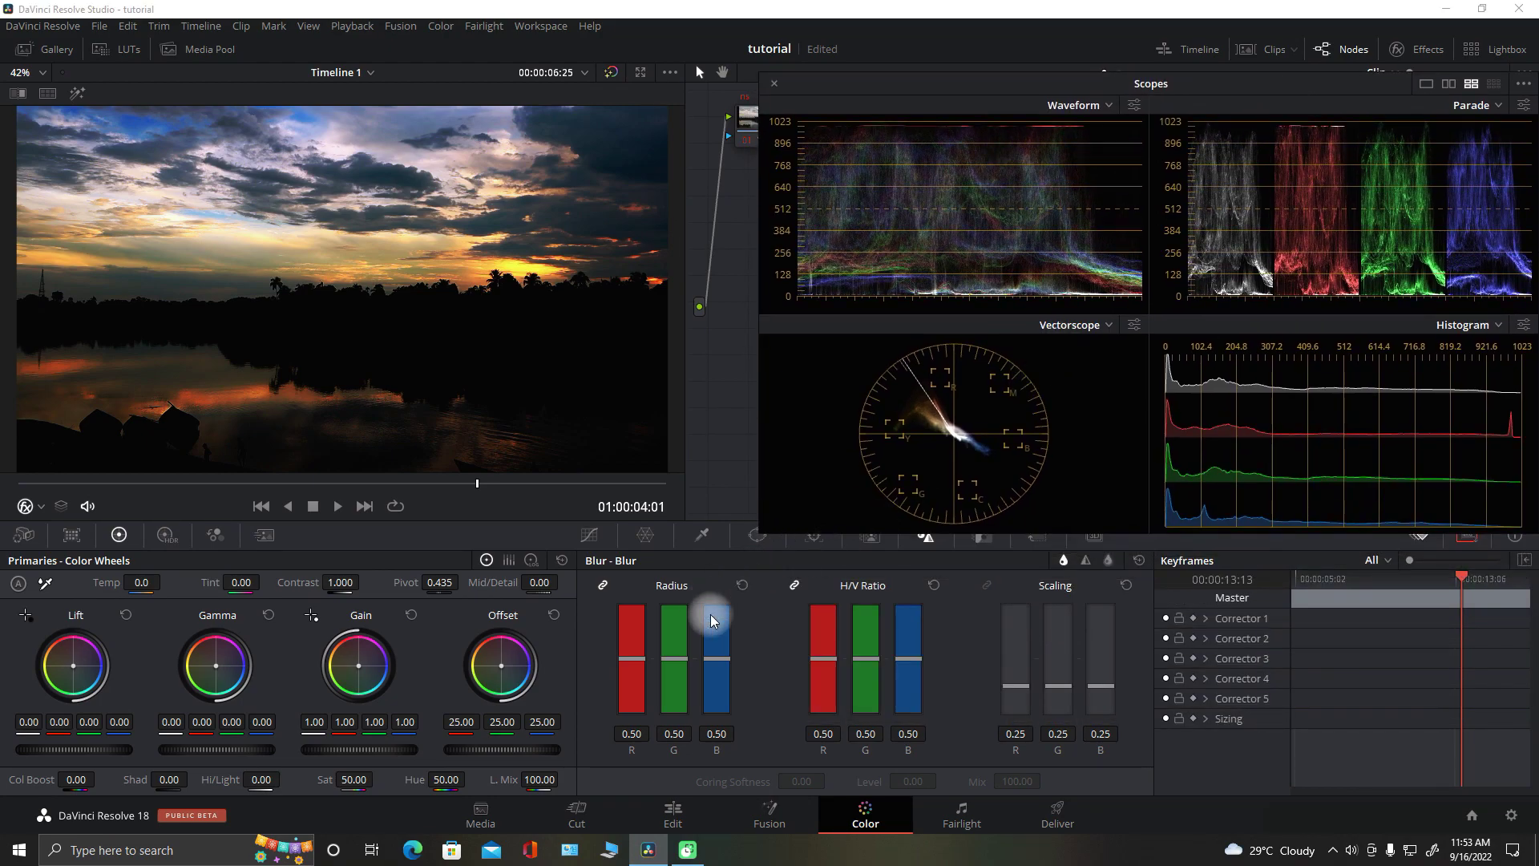
left_click_drag(674, 666, 678, 665)
left_click_drag(1200, 309, 1184, 287)
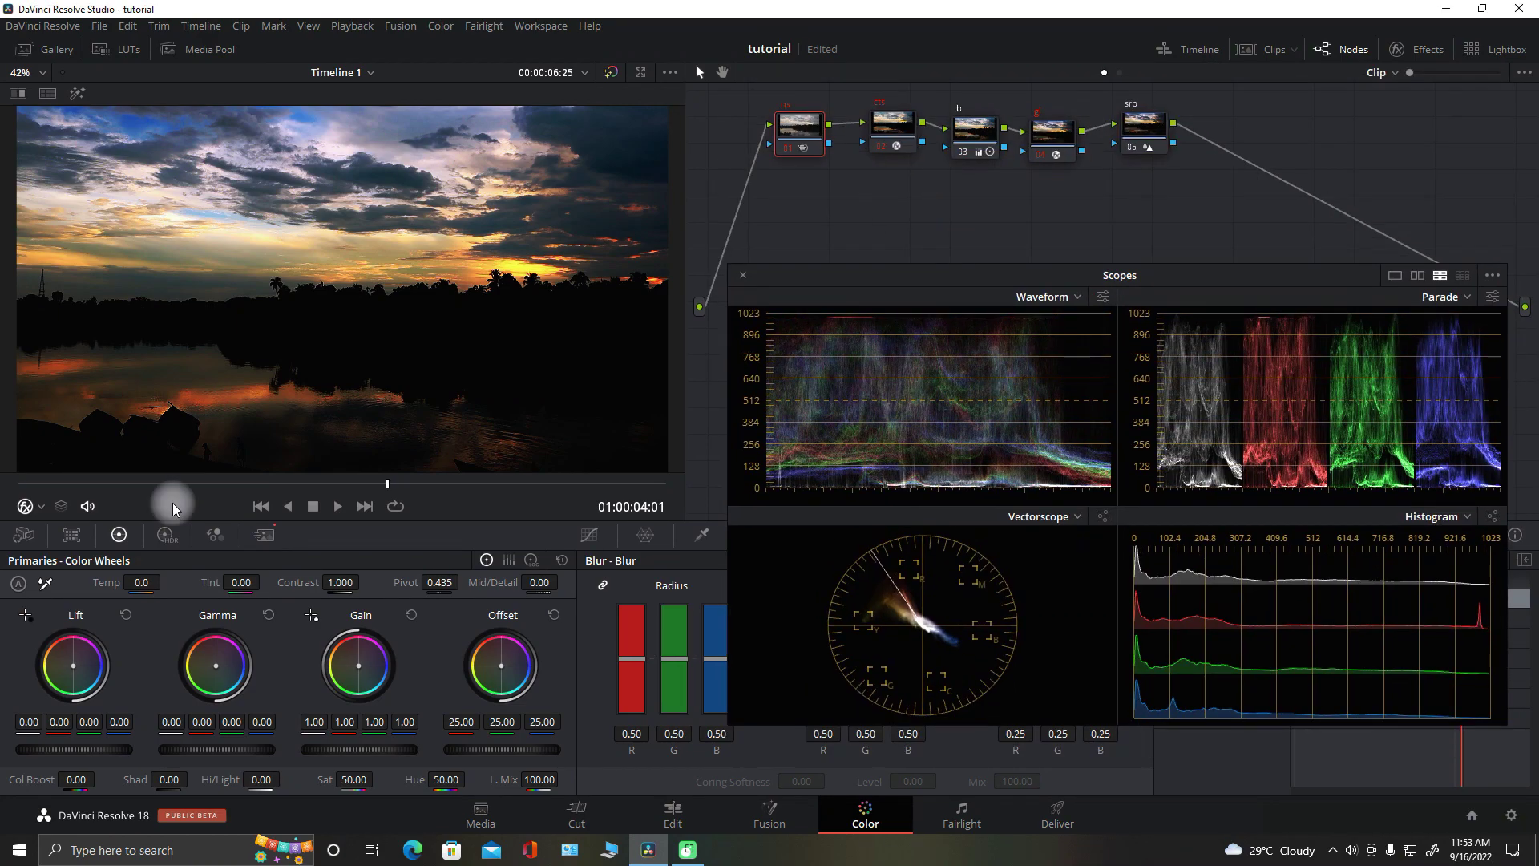
Bypass all grades and view the original footage from the start of the clip.
left_click(151, 483)
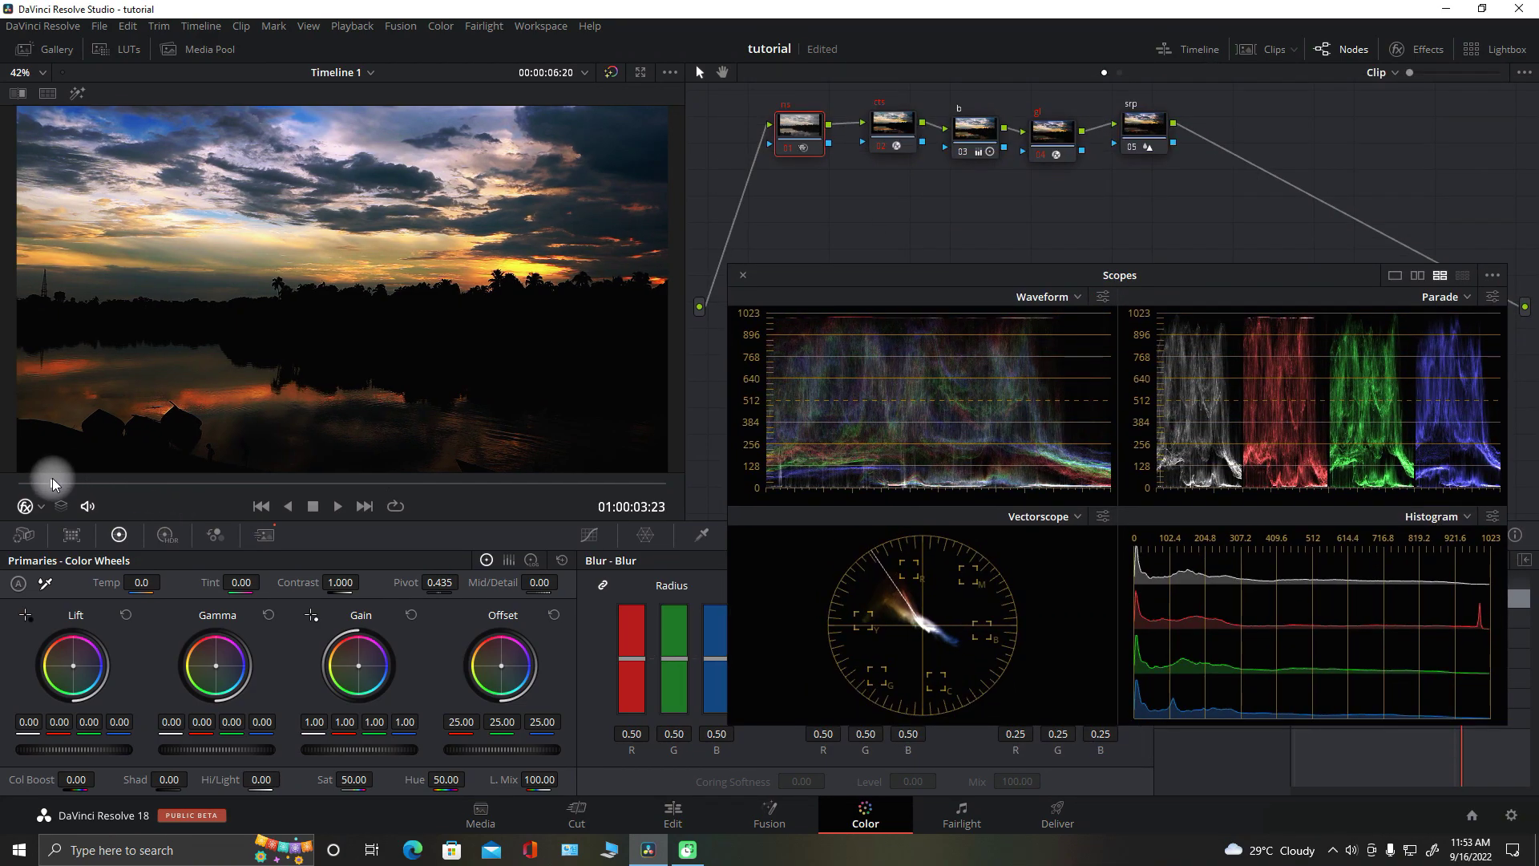
left_click(611, 72)
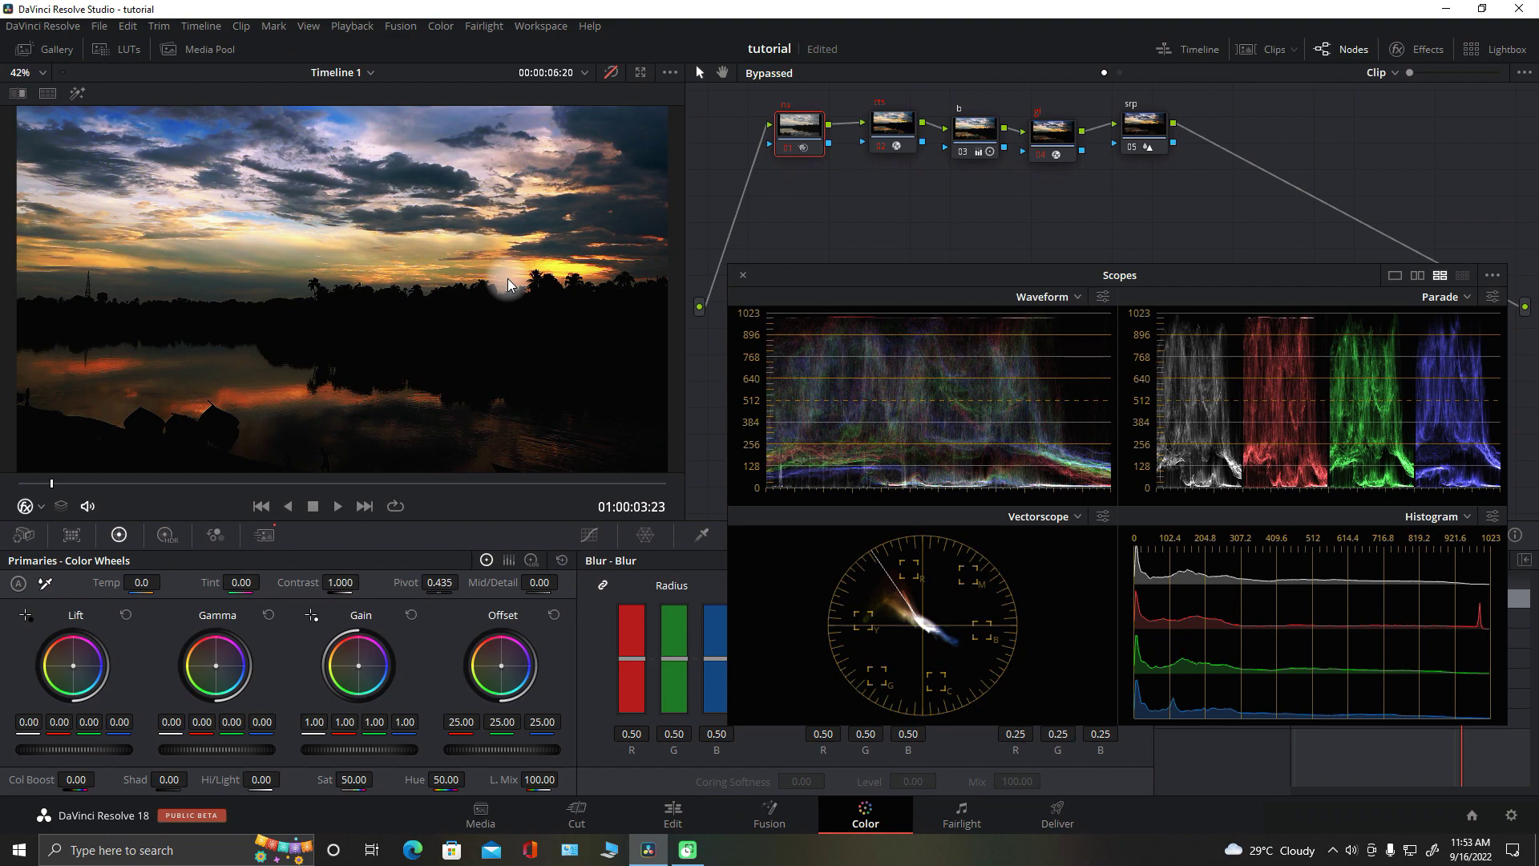
key("Up")
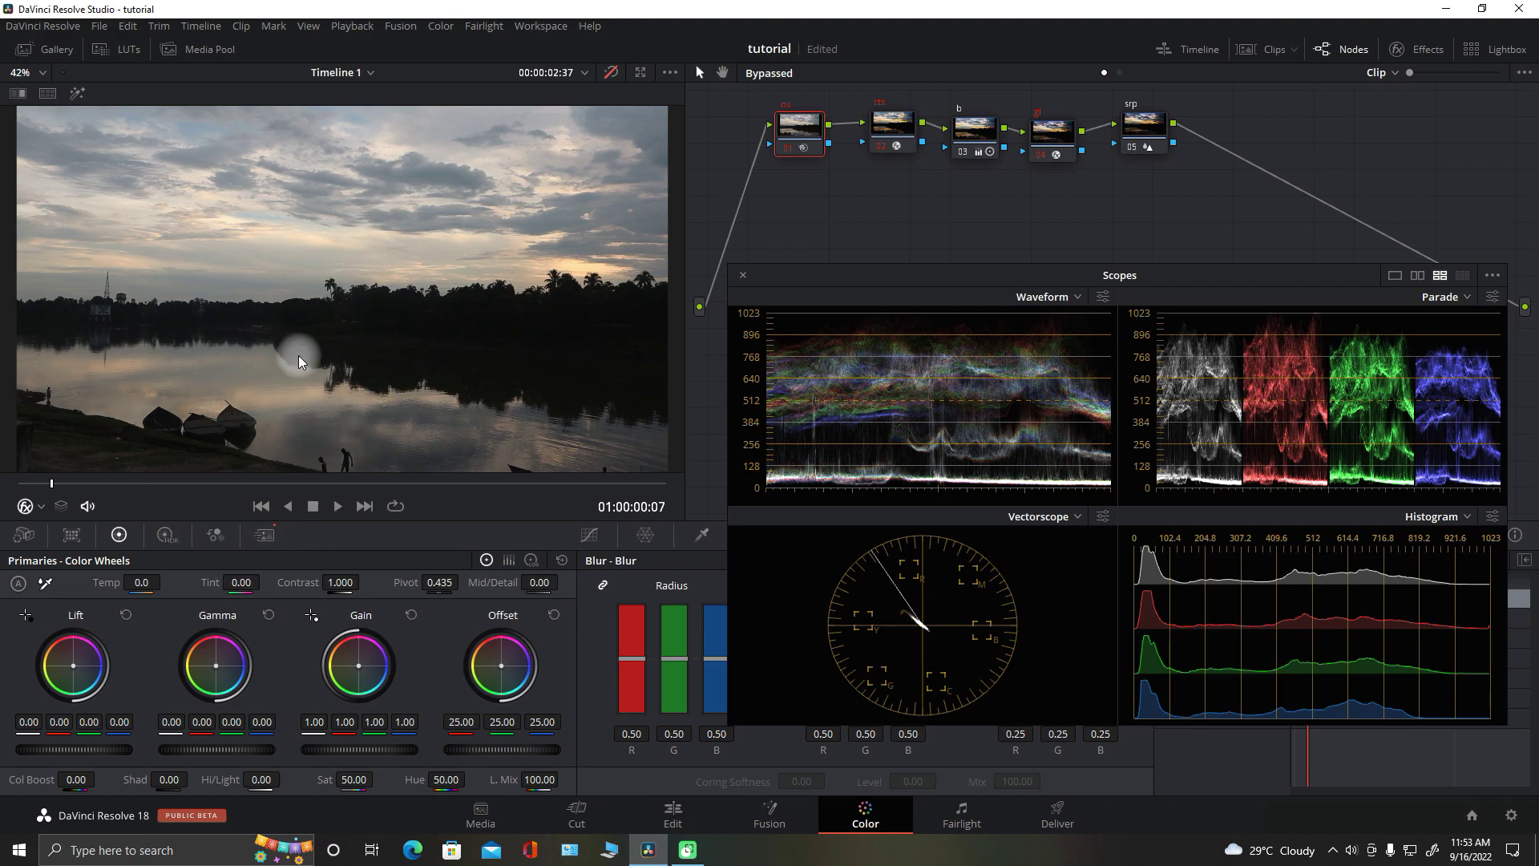
Turn grade bypass off and move to a later frame to see the graded sunset.
left_click(613, 73)
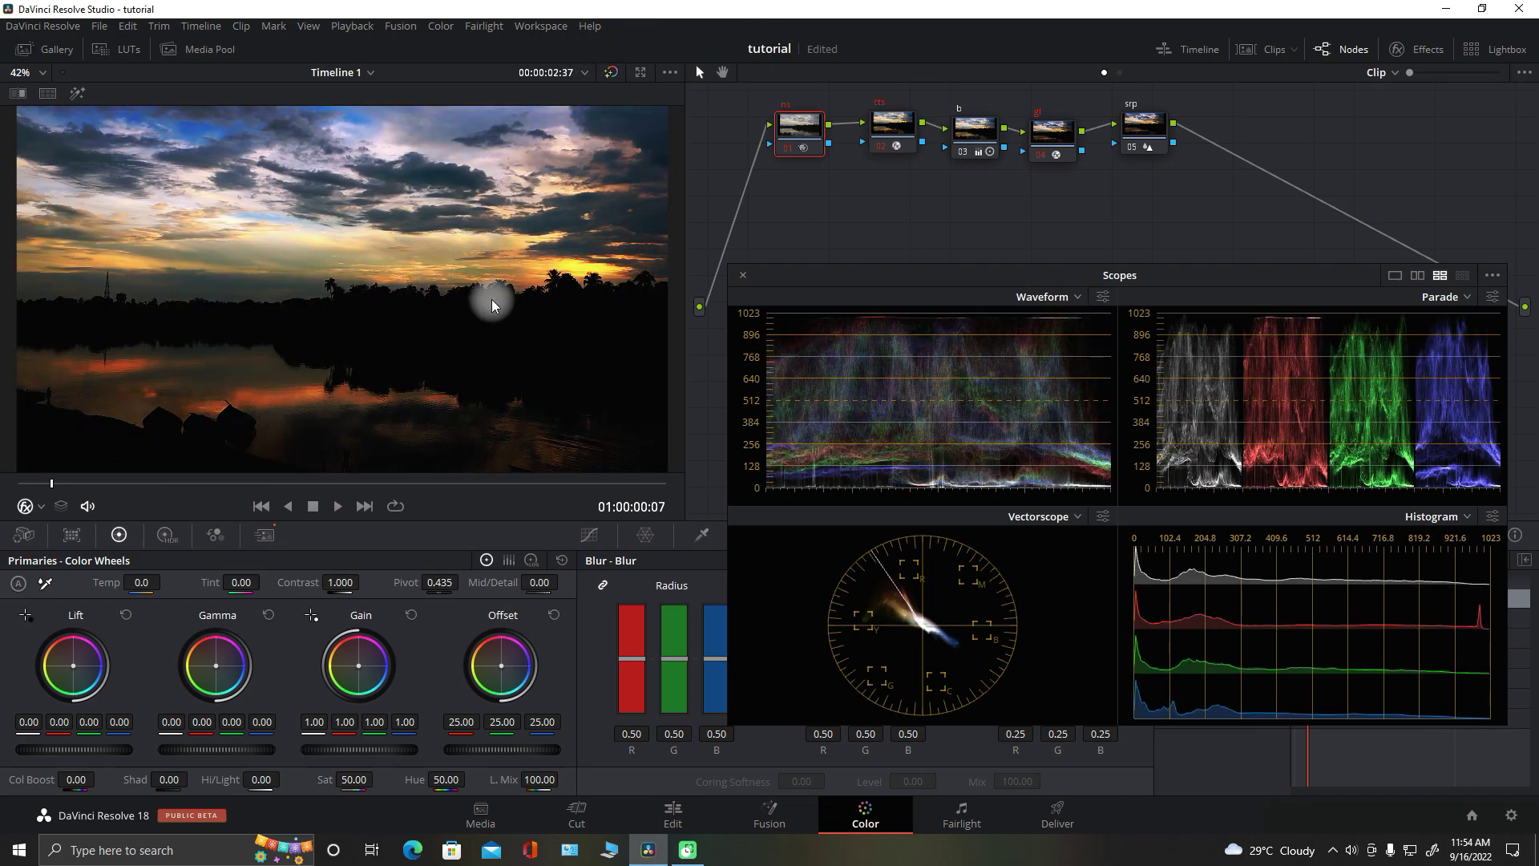
left_click(193, 483)
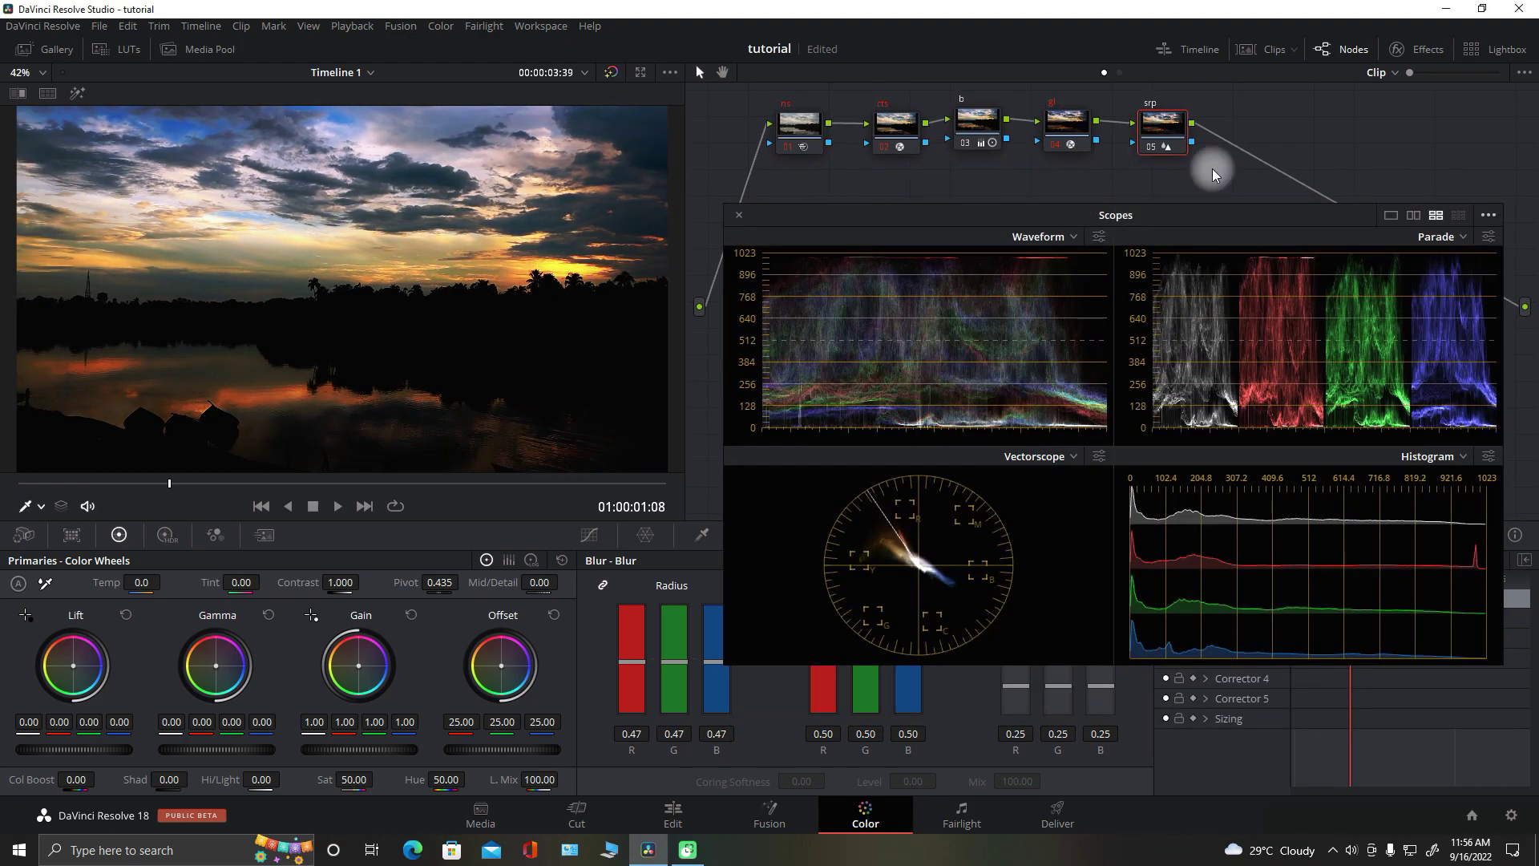
left_click_drag(787, 176, 1212, 168)
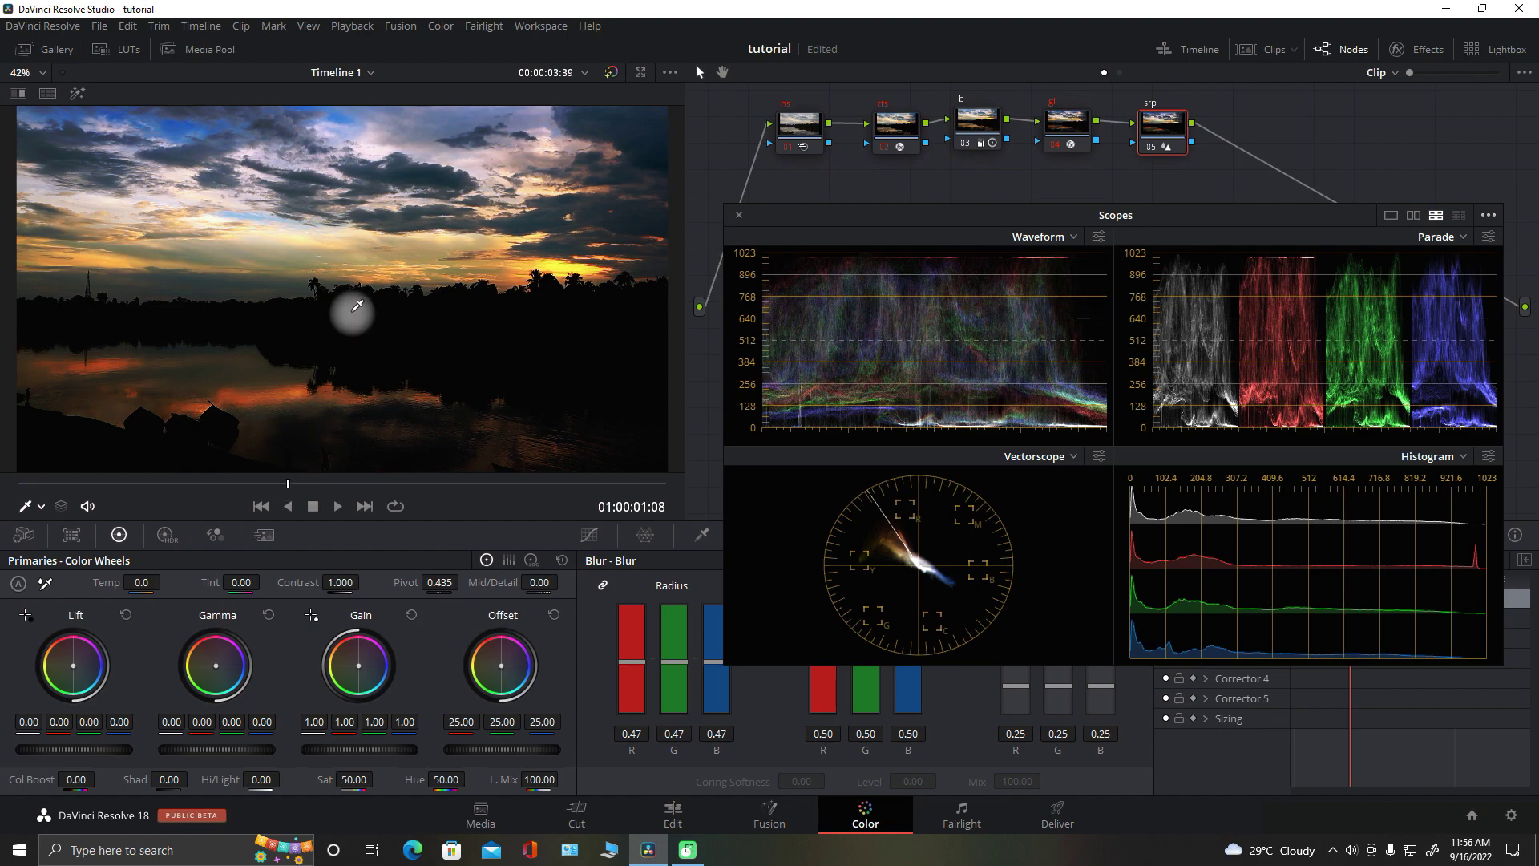
left_click(611, 72)
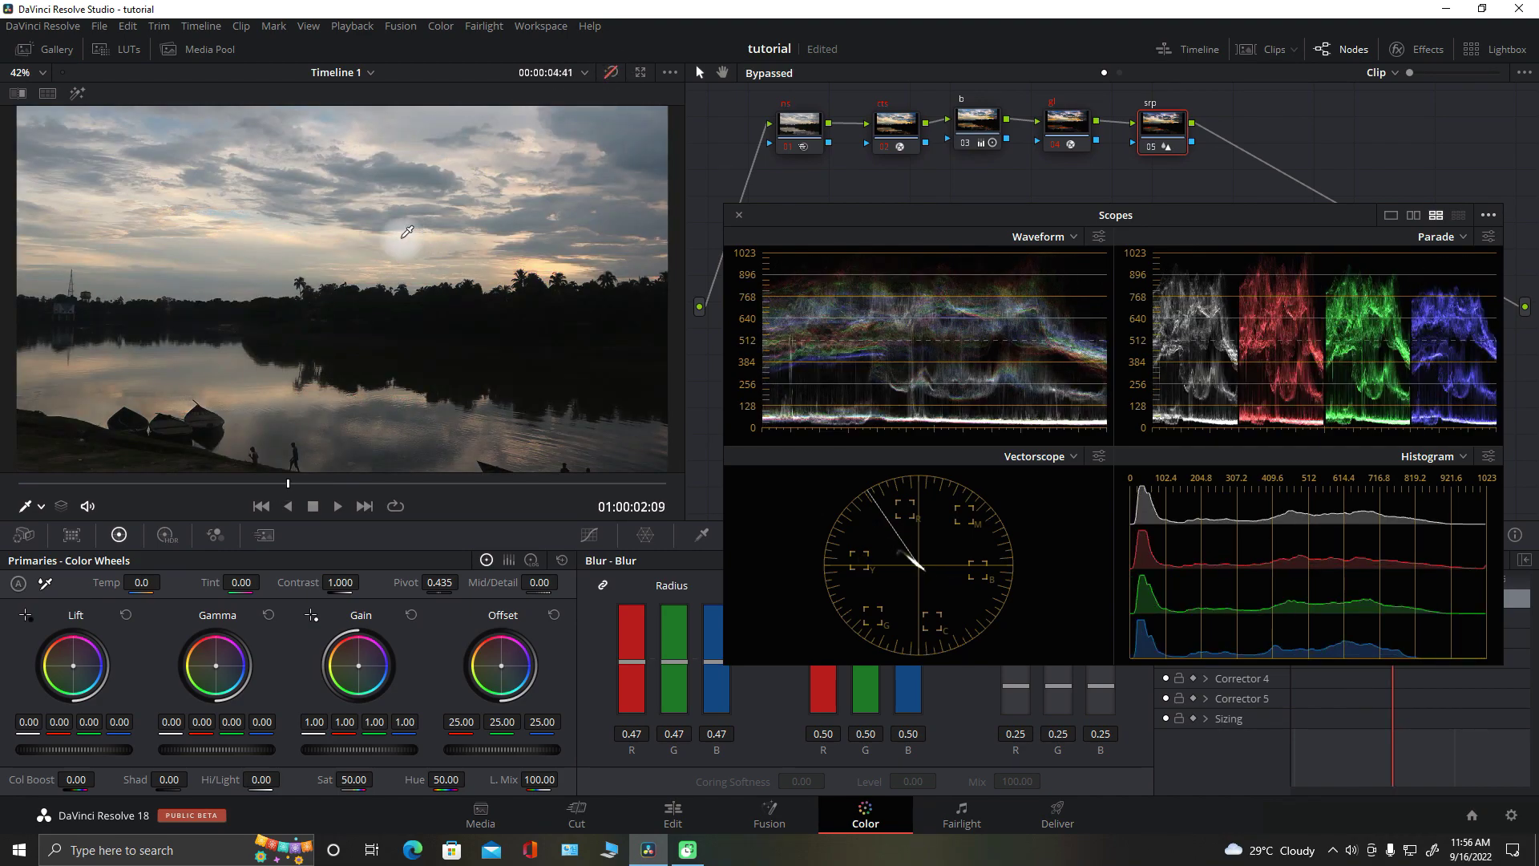
left_click(612, 73)
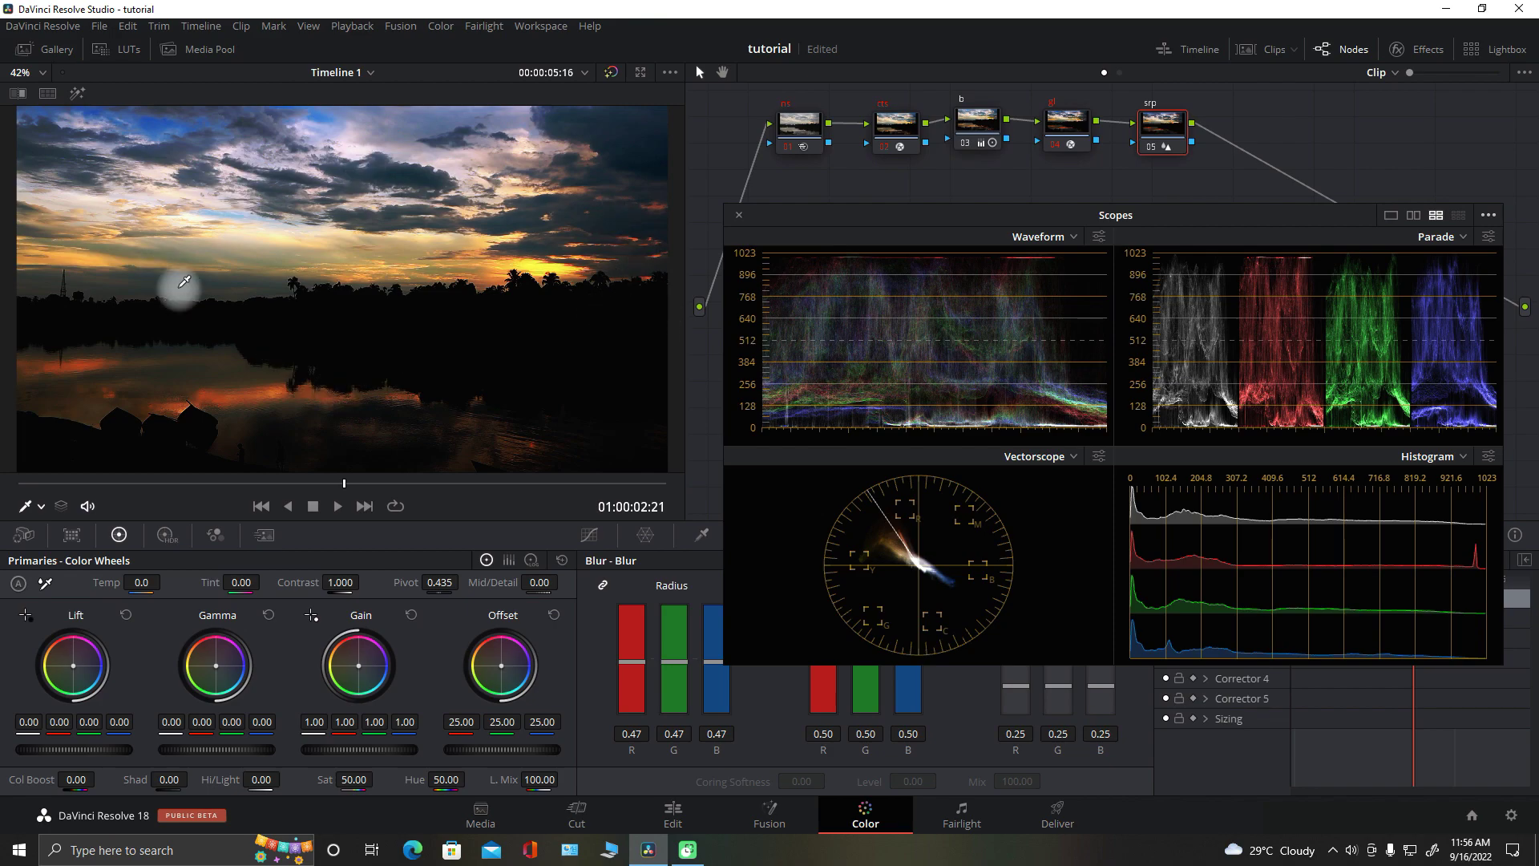
left_click(609, 75)
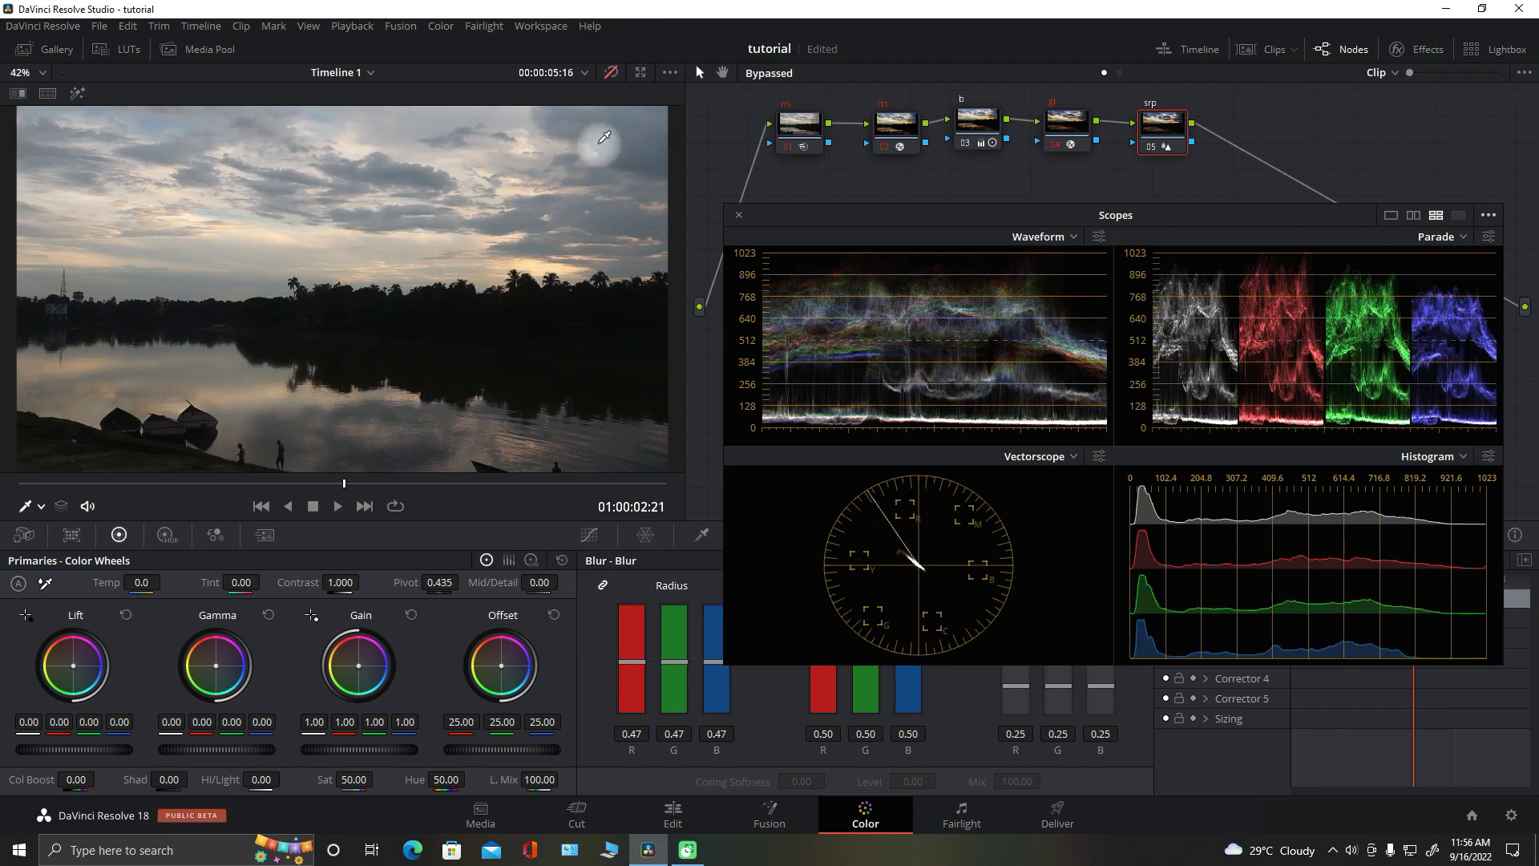
left_click(611, 72)
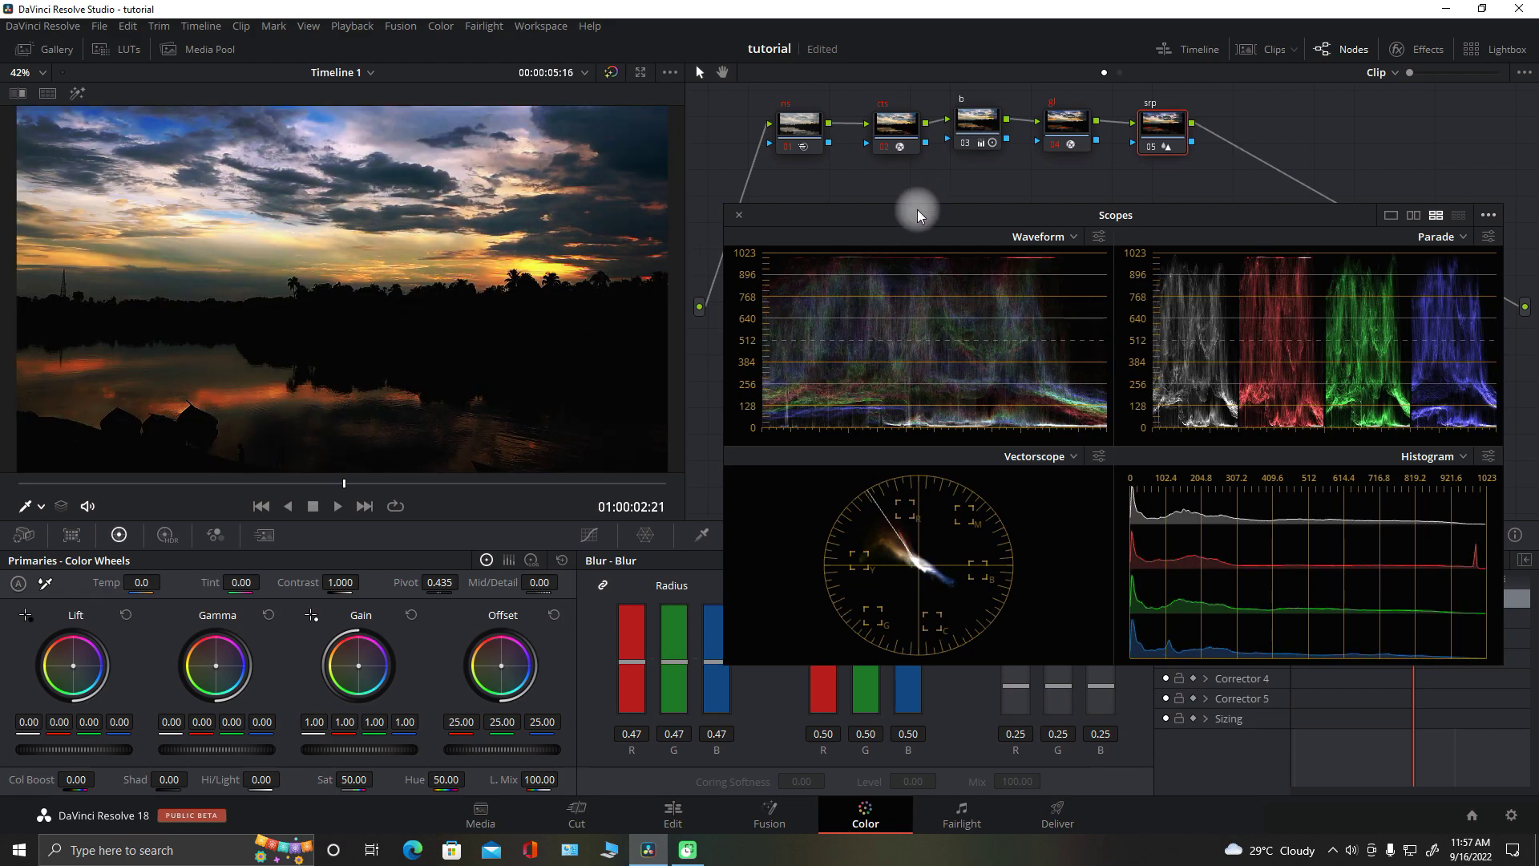
left_click_drag(1055, 215, 1054, 325)
mouse_move(1226, 194)
left_mouse_down()
mouse_move(789, 110)
mouse_move(820, 144)
left_mouse_up()
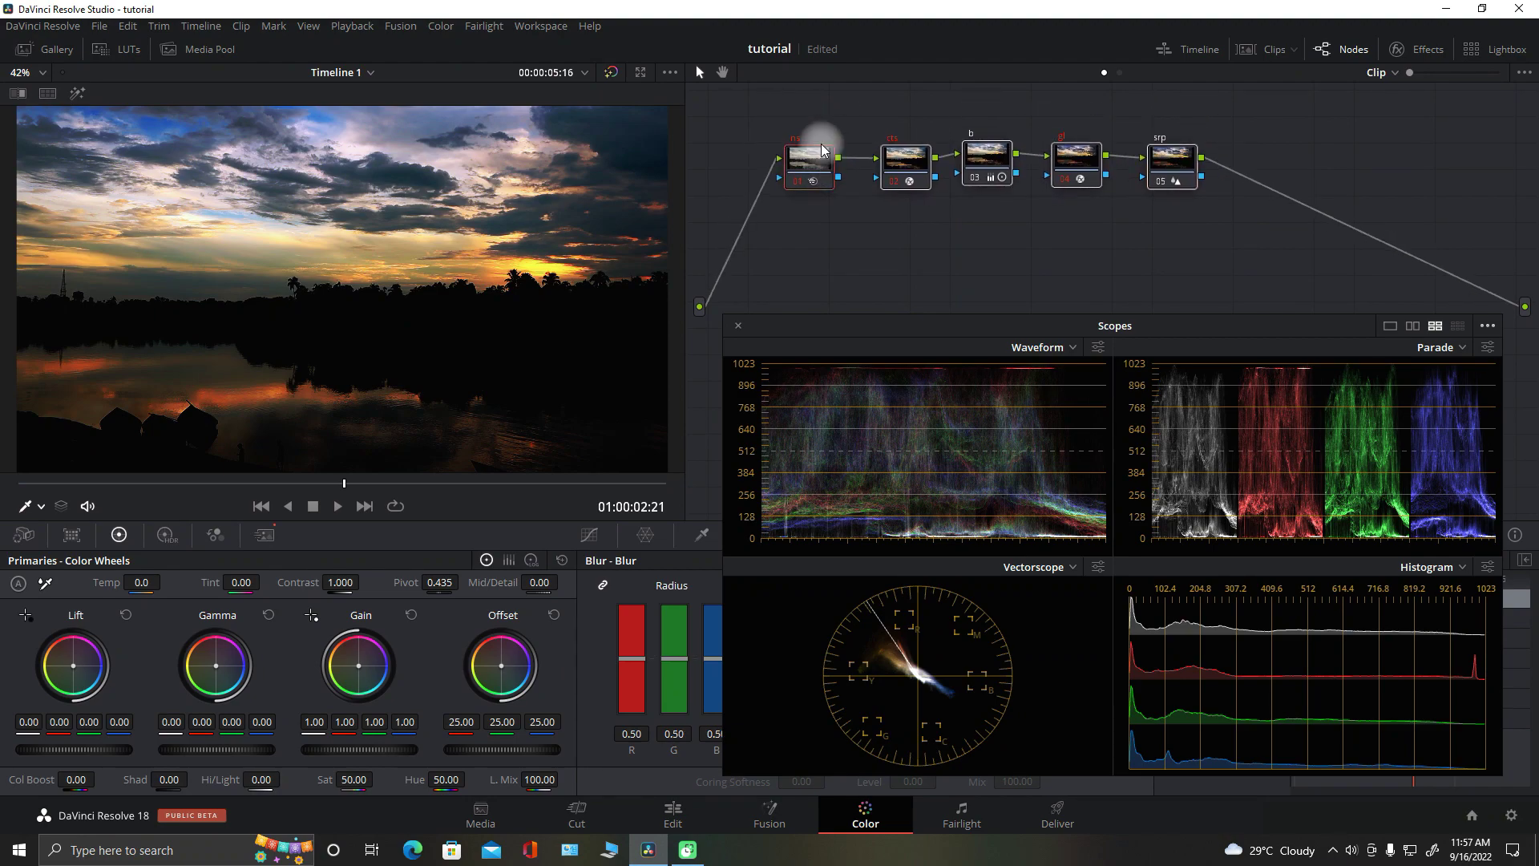
left_click_drag(914, 325, 930, 201)
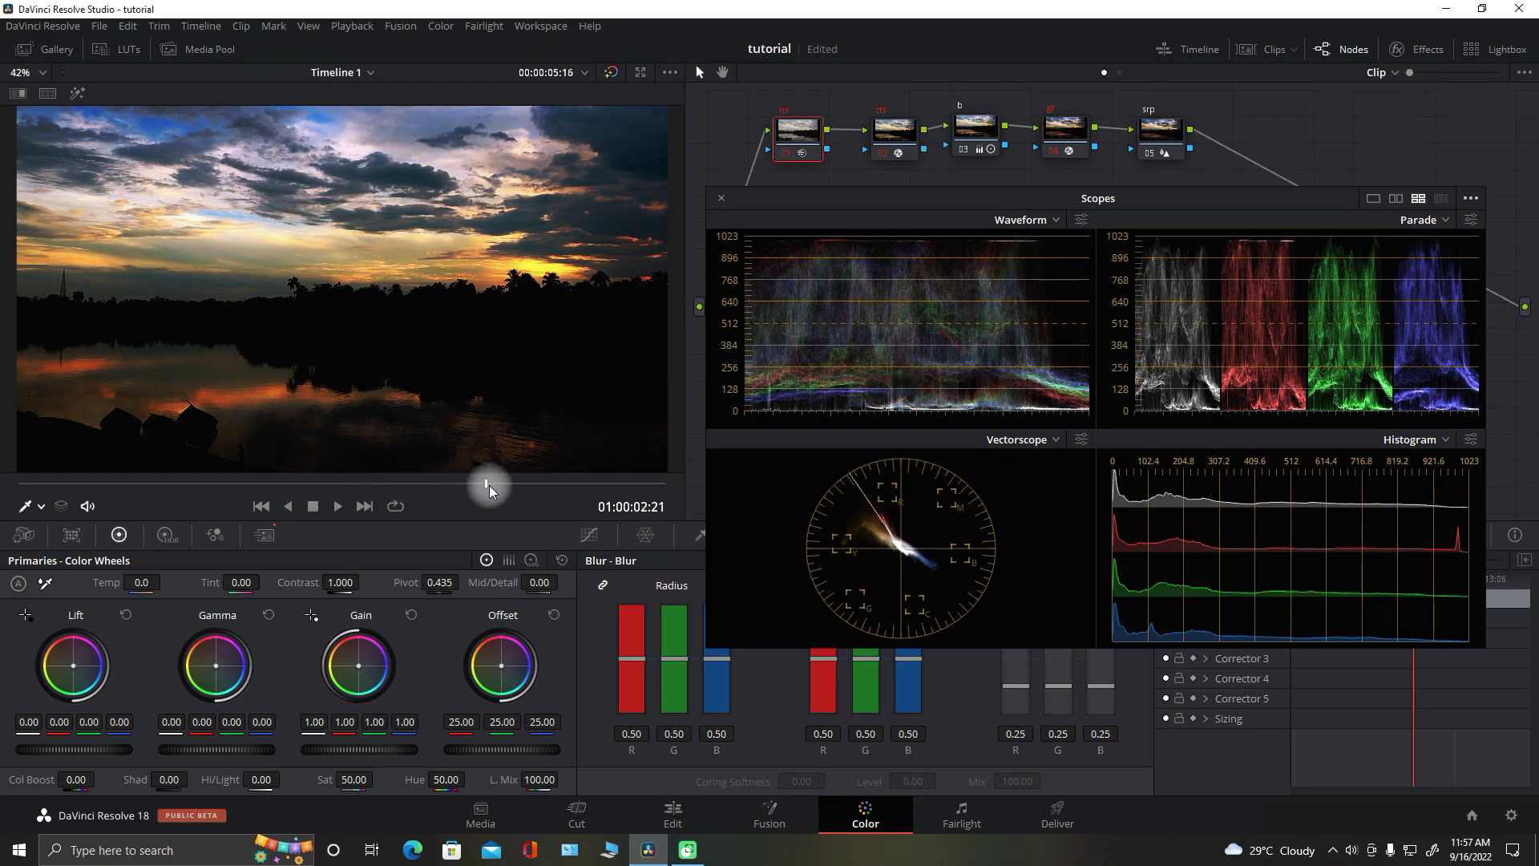
left_click_drag(489, 484, 524, 483)
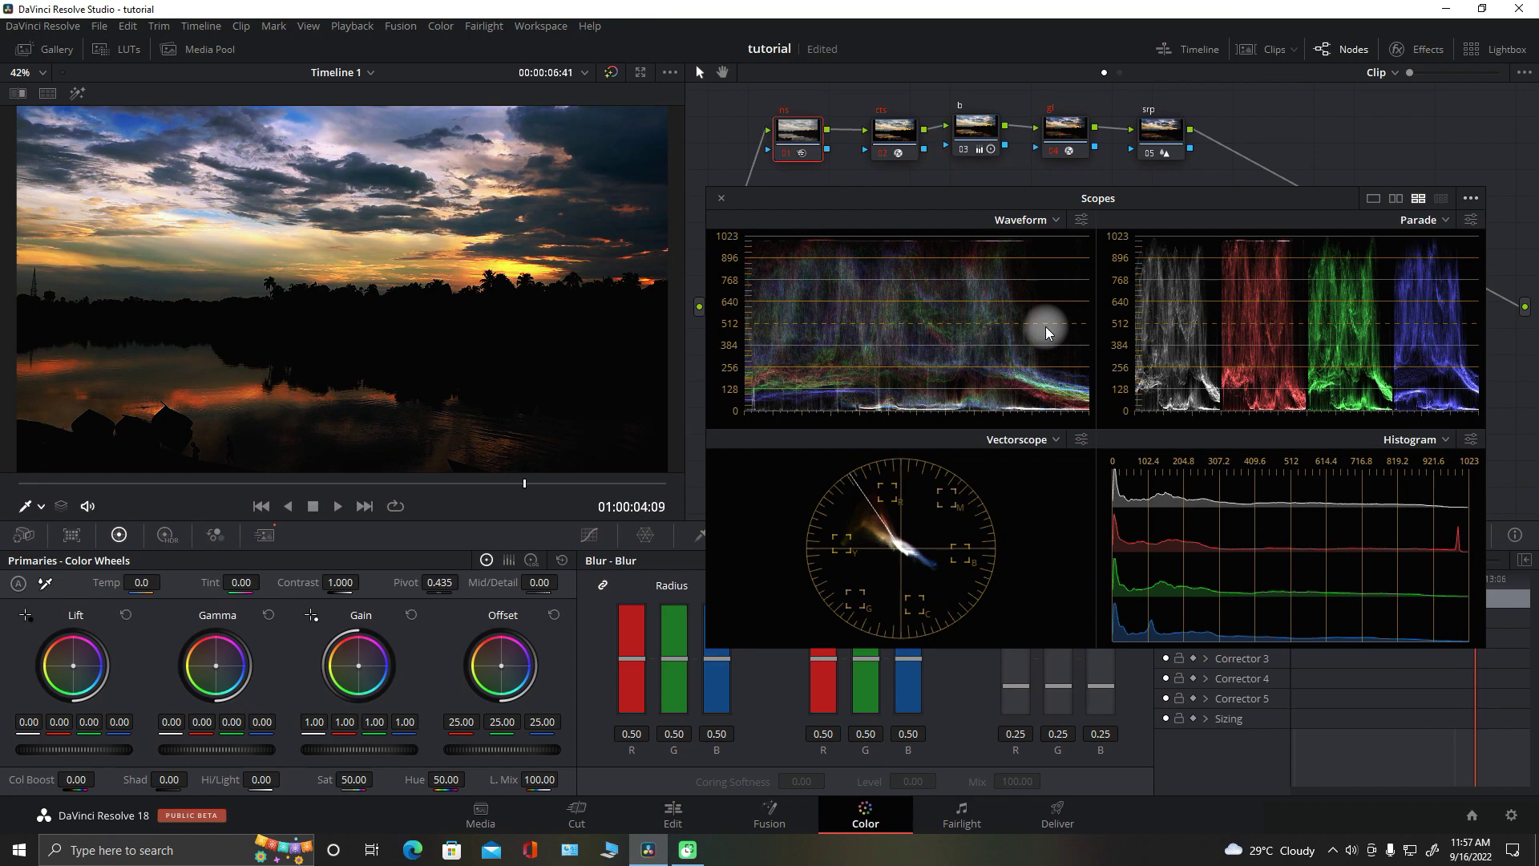